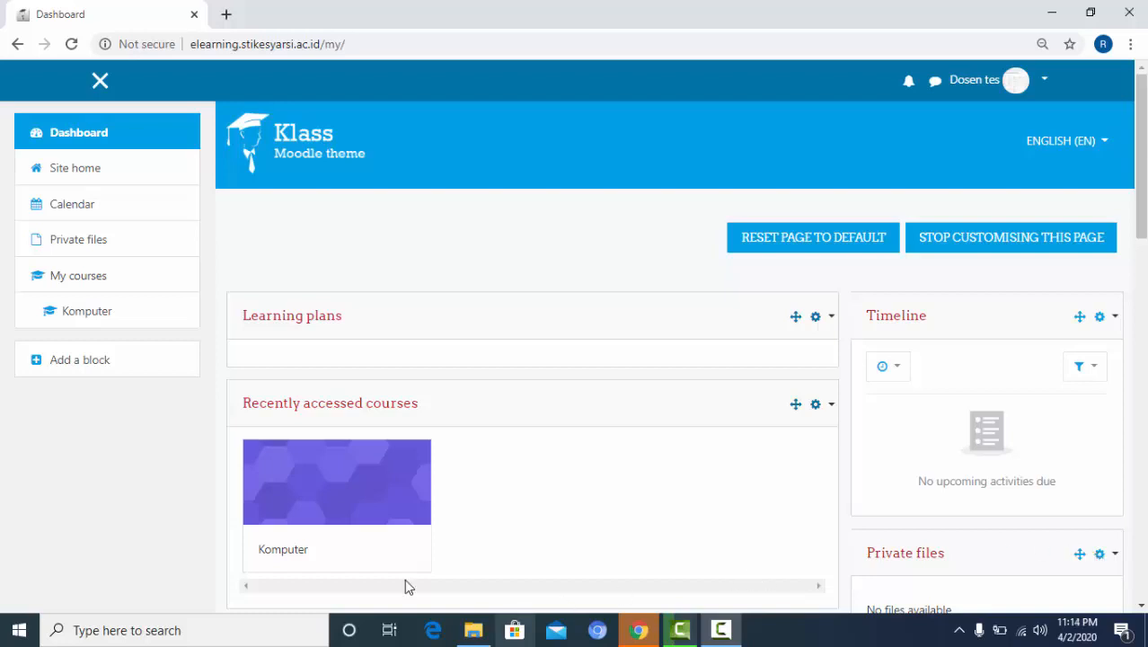
Step: Open the Komputer course and go to the end of its Pertemuan I section
left_click(283, 550)
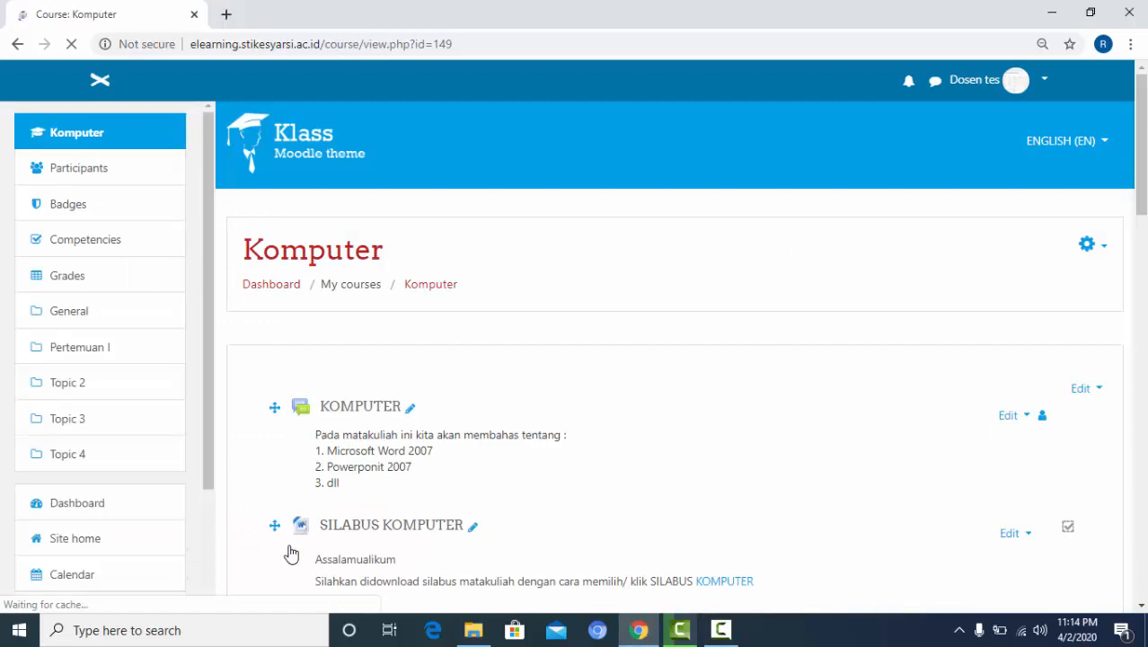
left_click_drag(1142, 185, 1143, 449)
left_click_drag(1143, 401, 1120, 458)
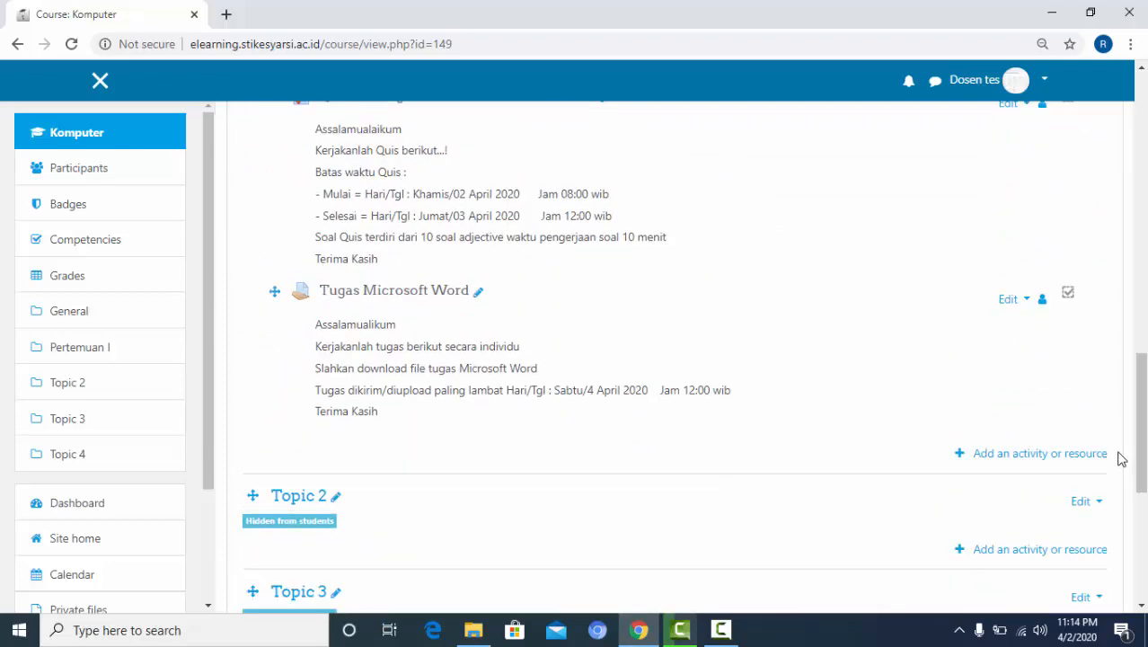
left_click(1056, 460)
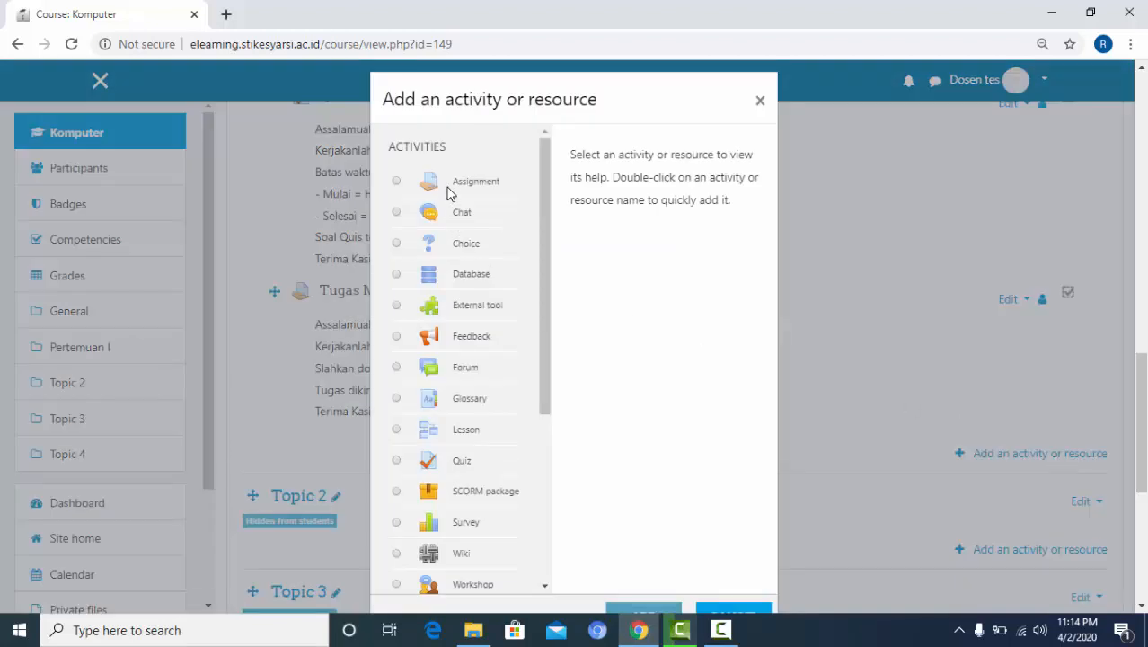
left_click(461, 219)
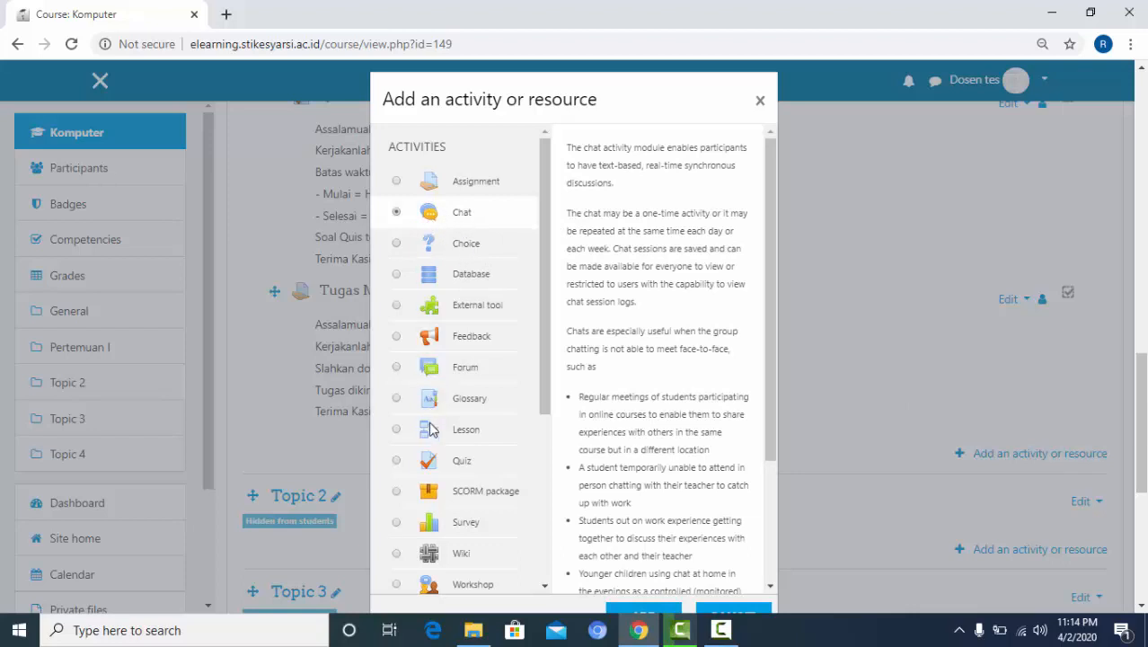
left_click(437, 462)
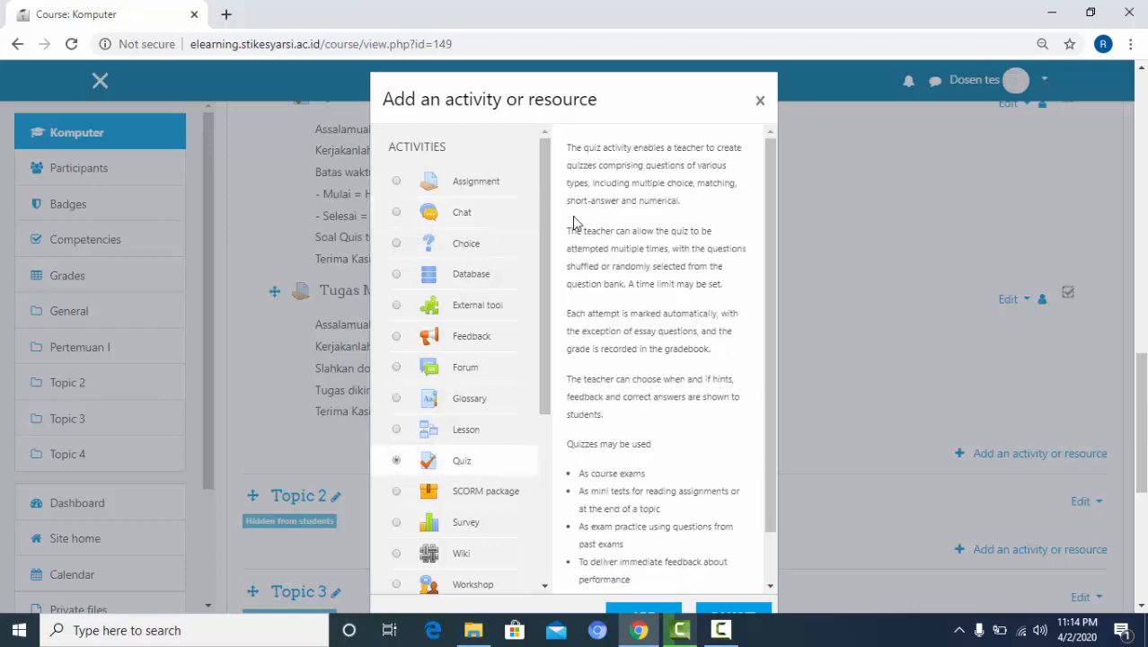
left_click(429, 214)
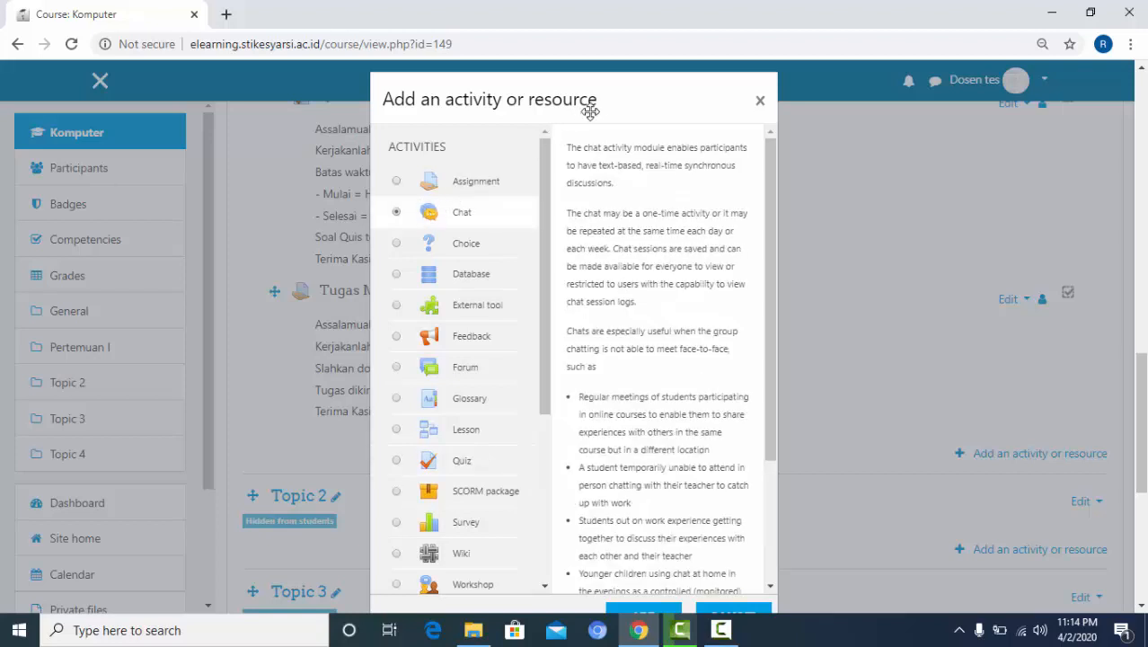
left_click_drag(604, 102, 608, 46)
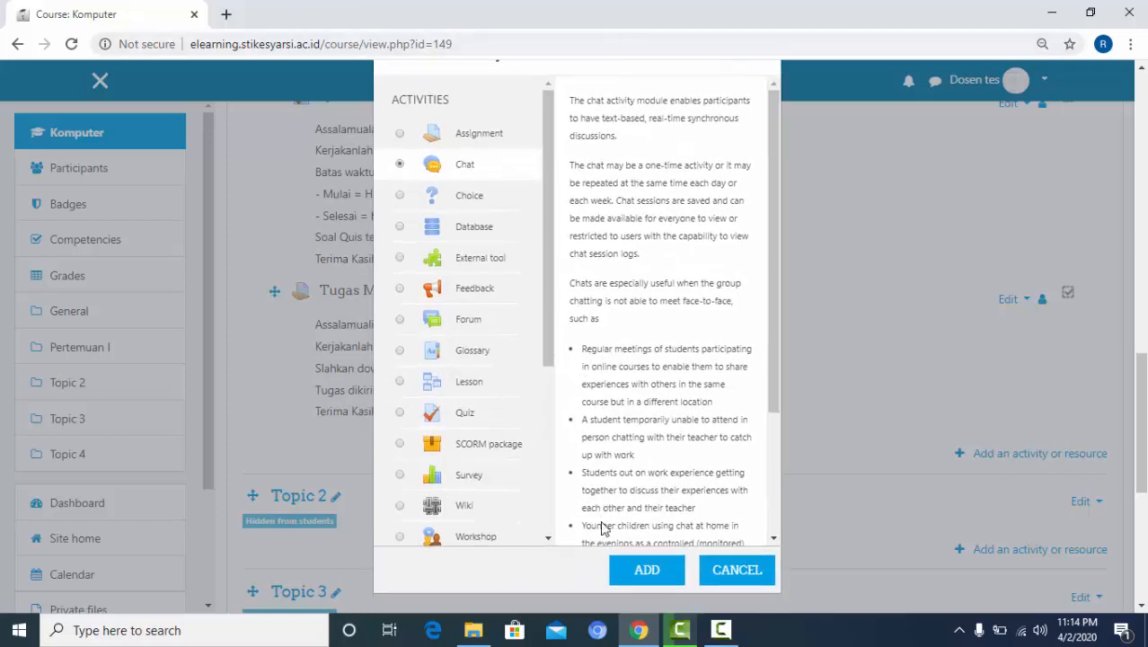
left_click(647, 577)
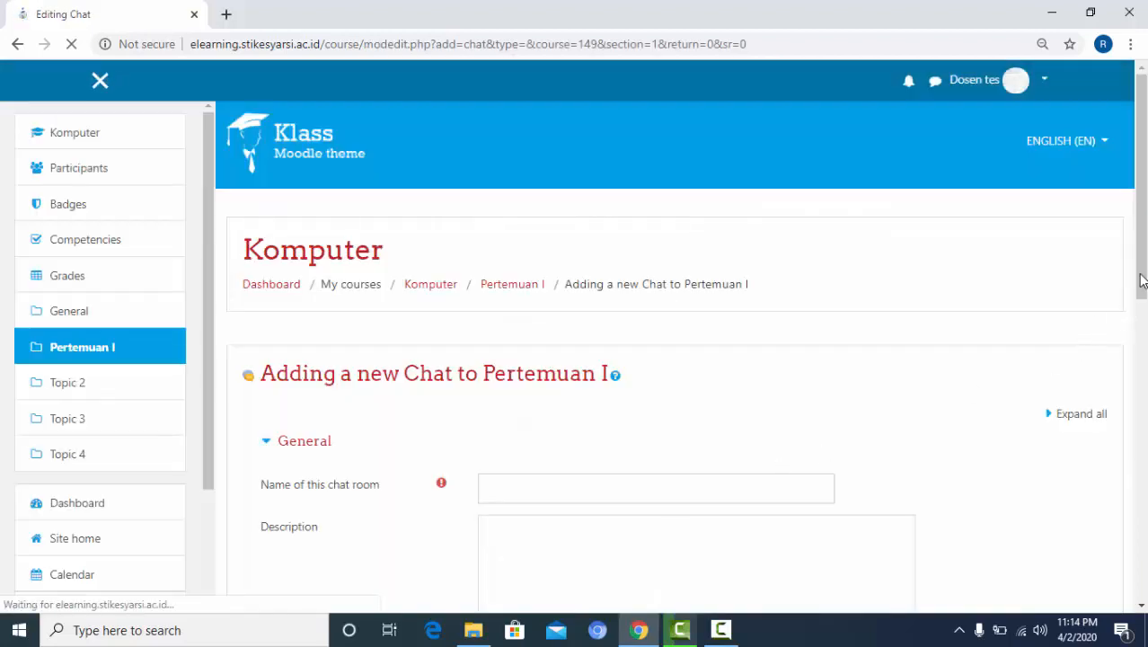
left_click(1142, 353)
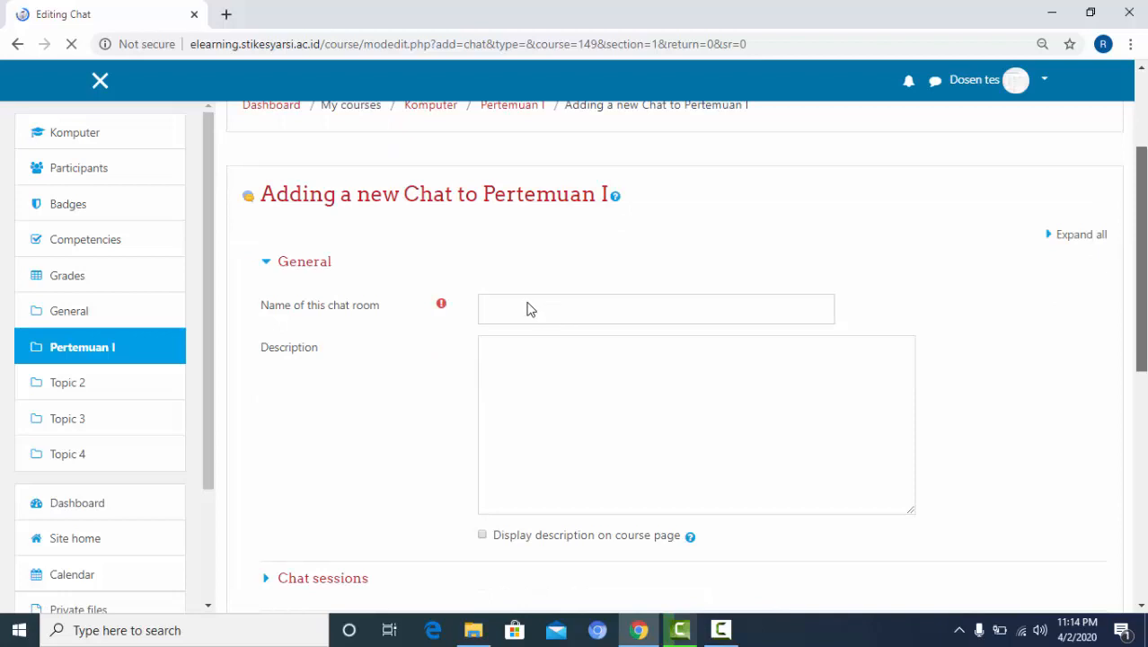
left_click(514, 333)
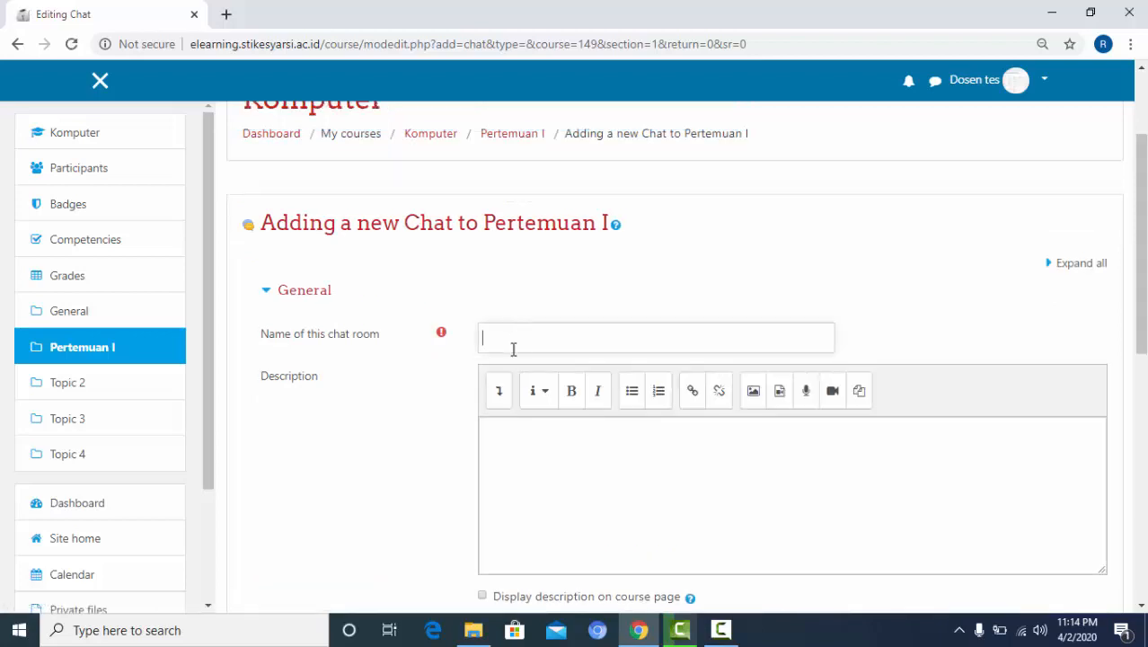
left_click(503, 431)
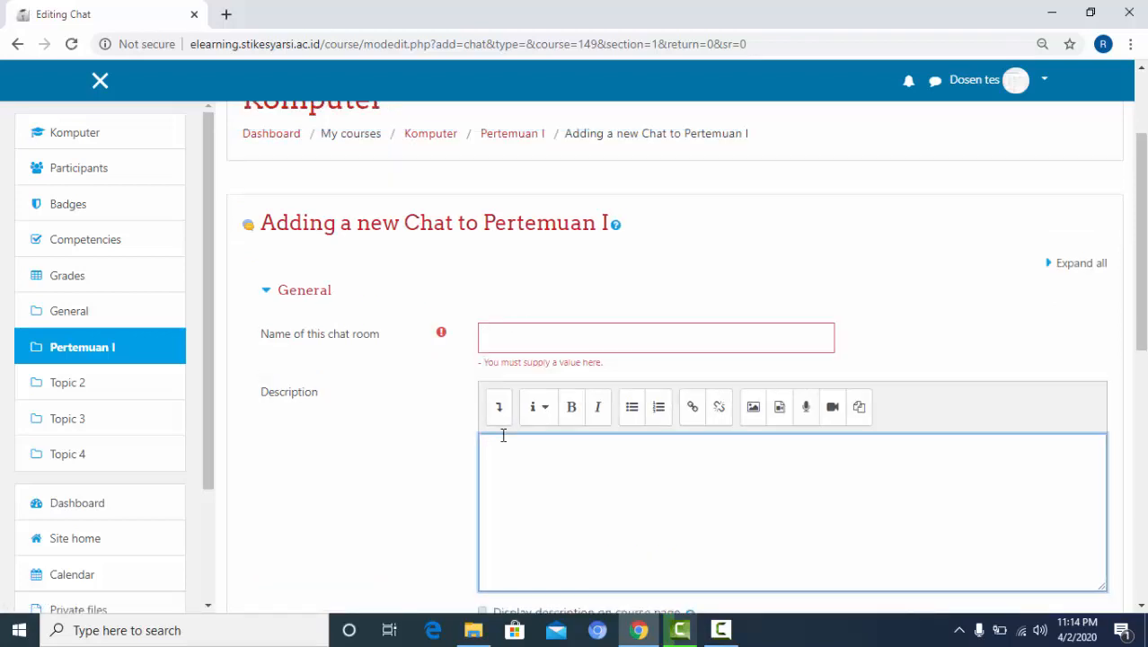
left_click_drag(1144, 293, 1145, 359)
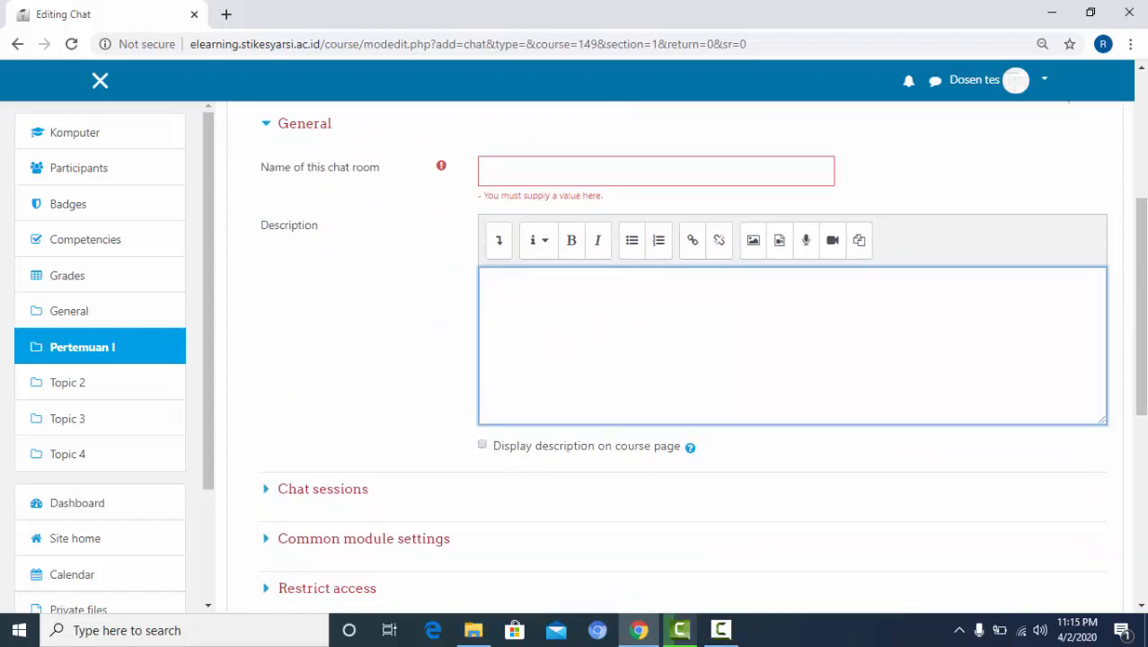
left_click_drag(1145, 277, 1146, 399)
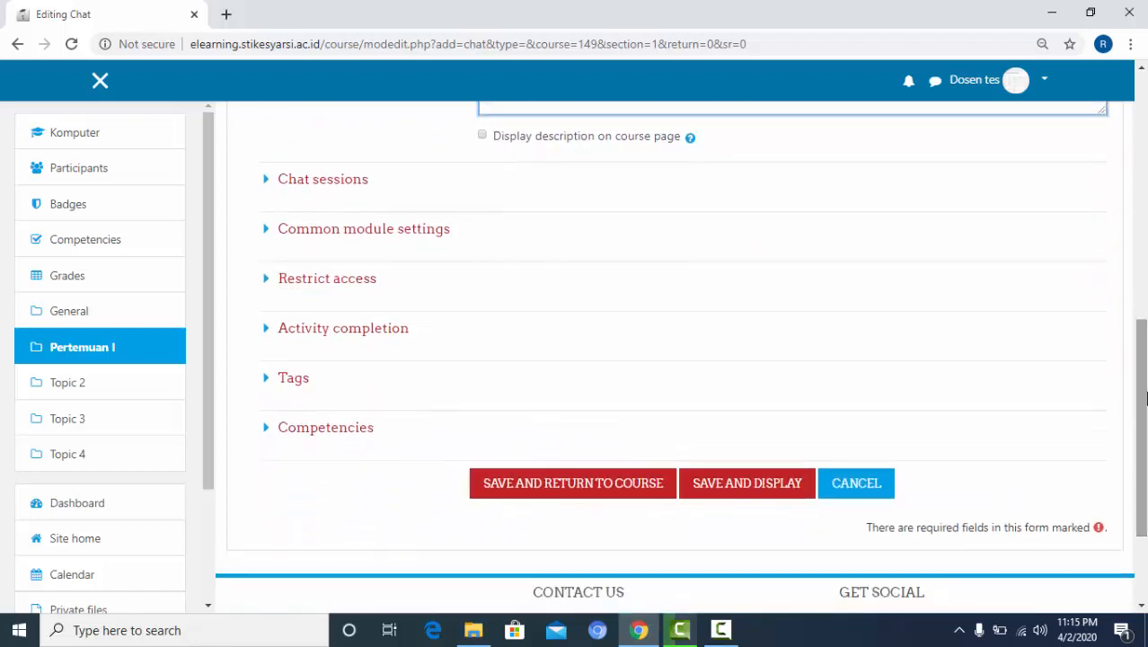
left_click(854, 483)
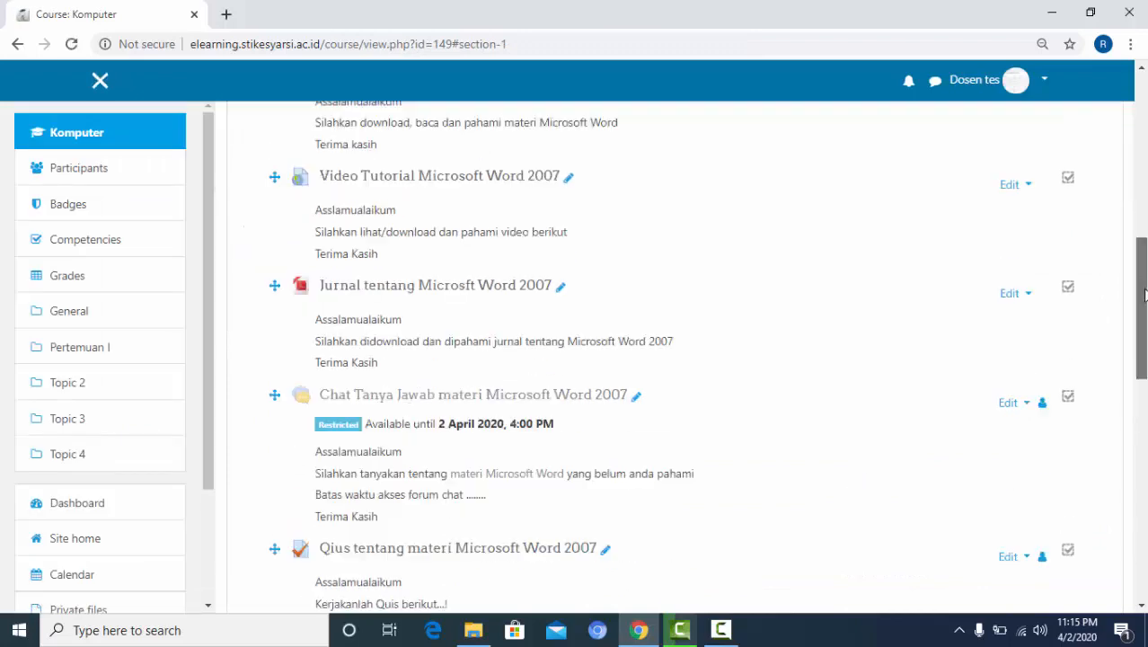
Step: Open the settings of the existing activity "Chat Tanya Jawab materi Microsoft Word 2007" in Pertemuan I
mouse_move(1145, 295)
left_mouse_down()
mouse_move(1145, 319)
mouse_move(1142, 274)
left_mouse_up()
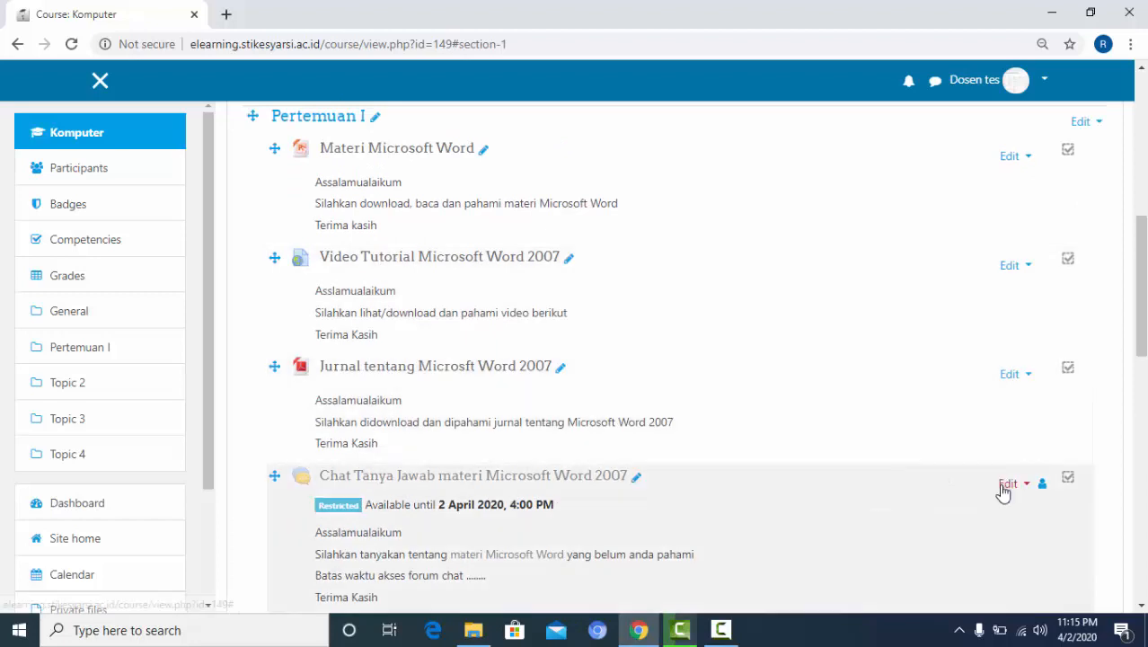
left_click(1004, 493)
left_click(981, 502)
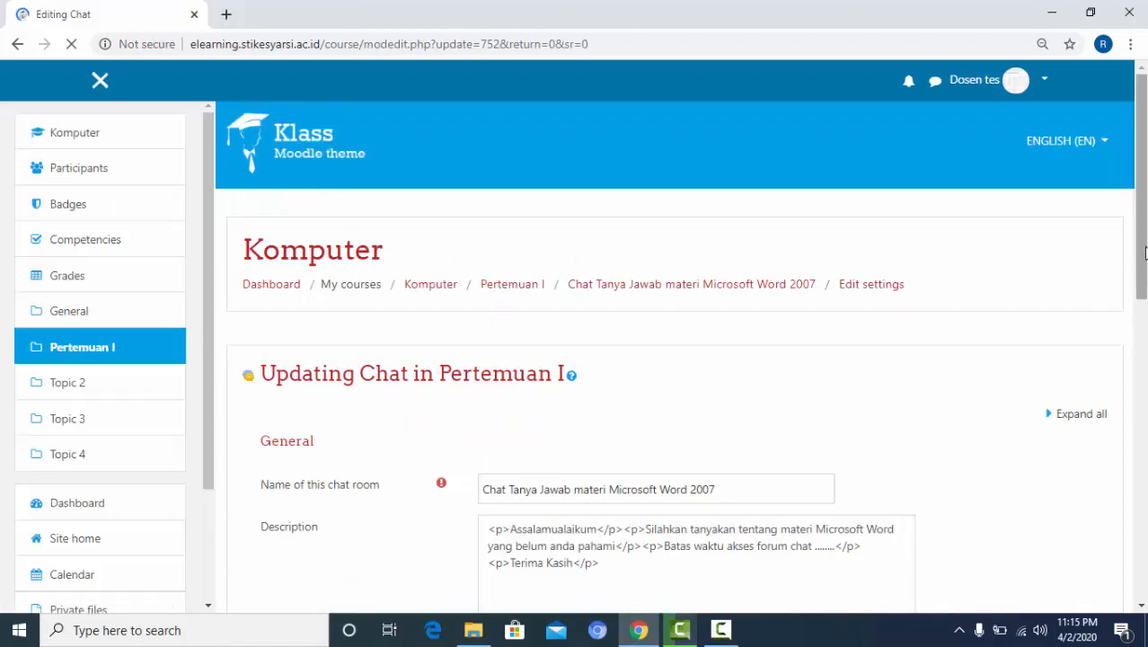
Step: Examine the chat room's name, description text and chat session settings
scroll(1144, 253, "down", 3)
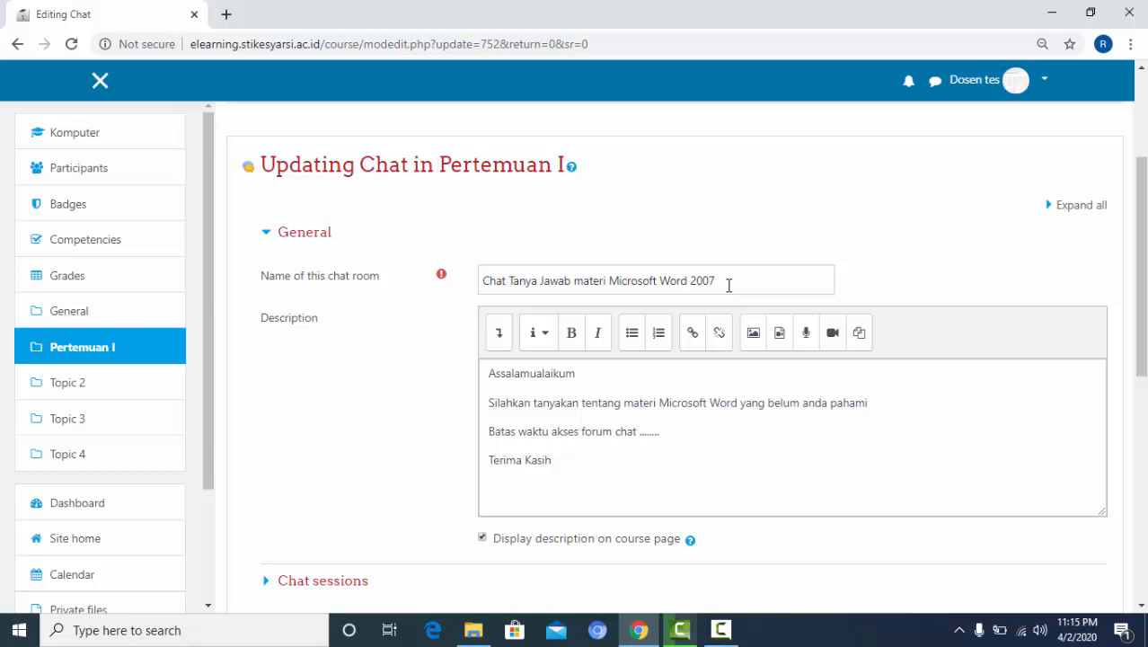
left_click_drag(1141, 285, 1142, 334)
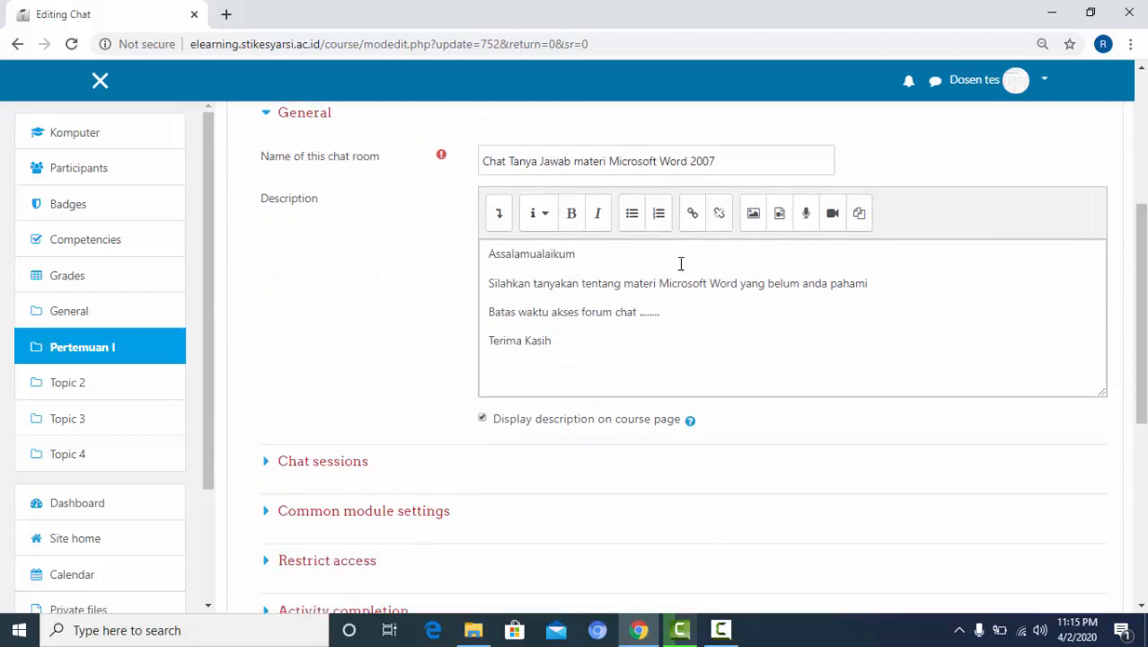
left_click_drag(515, 263, 622, 343)
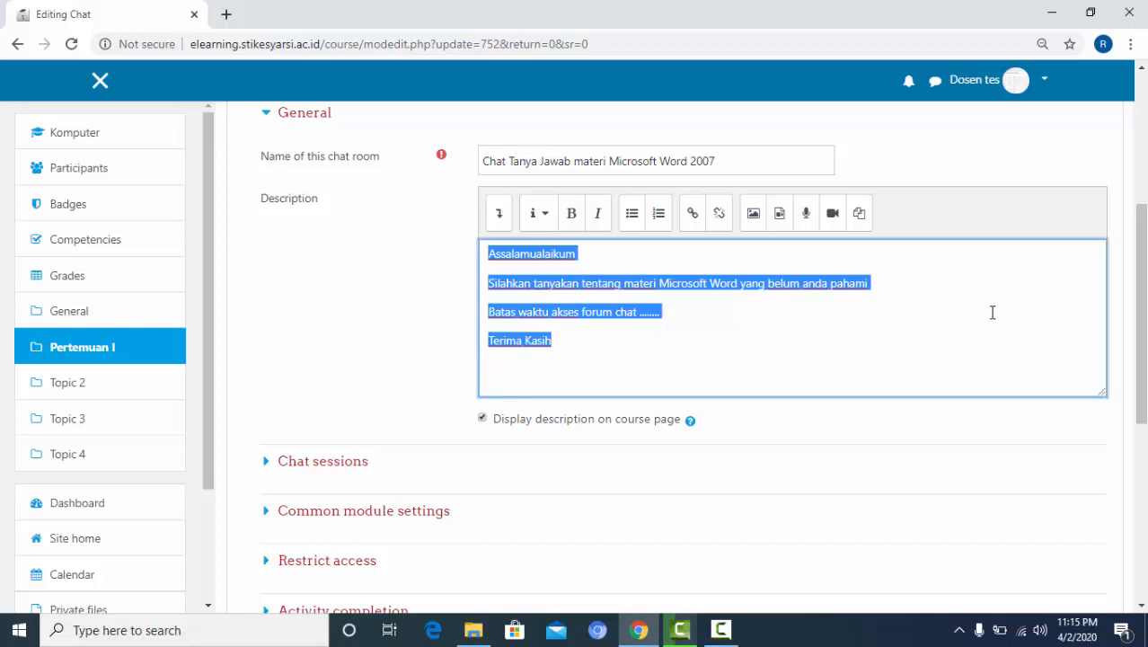
left_click_drag(1143, 298, 1118, 341)
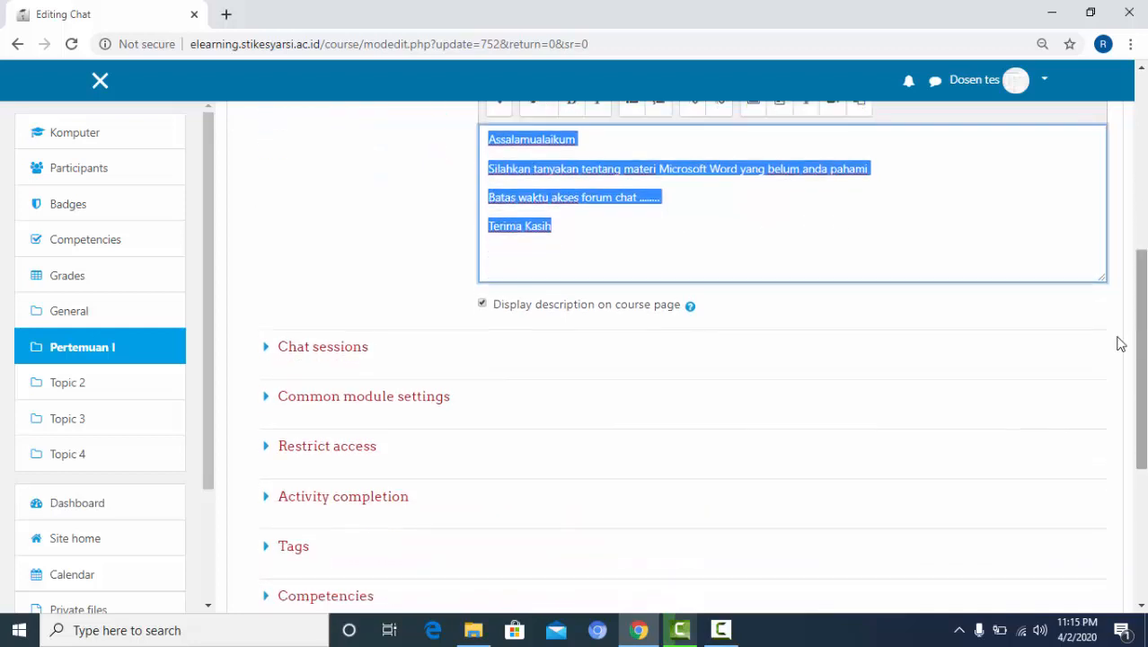
left_click(320, 350)
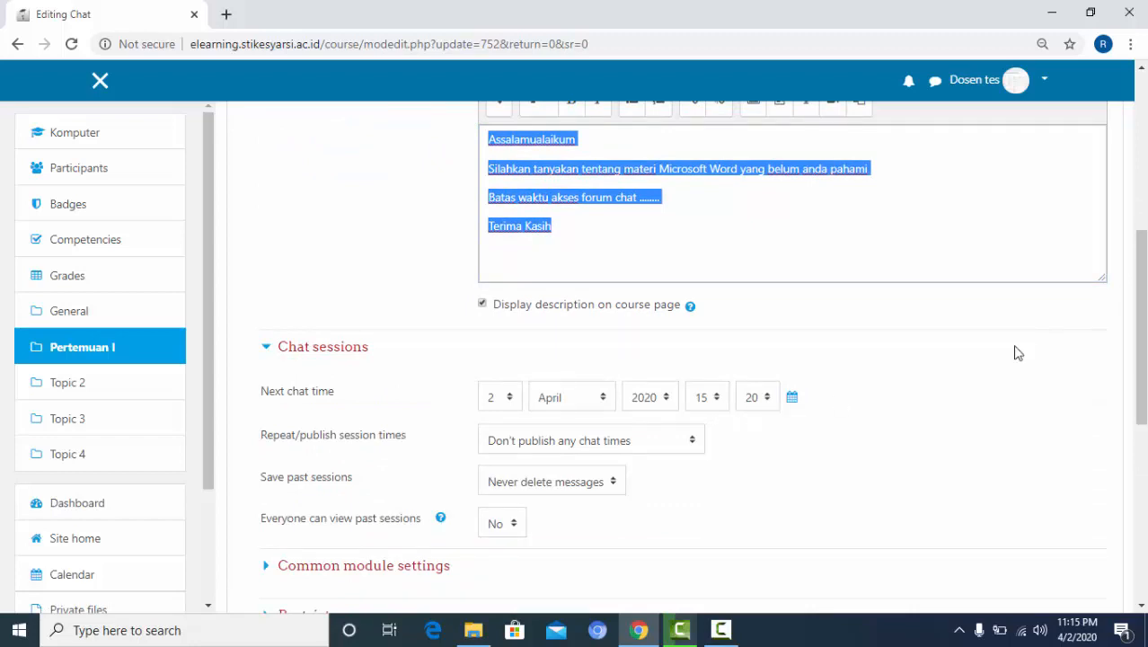
left_click_drag(1142, 373, 1145, 515)
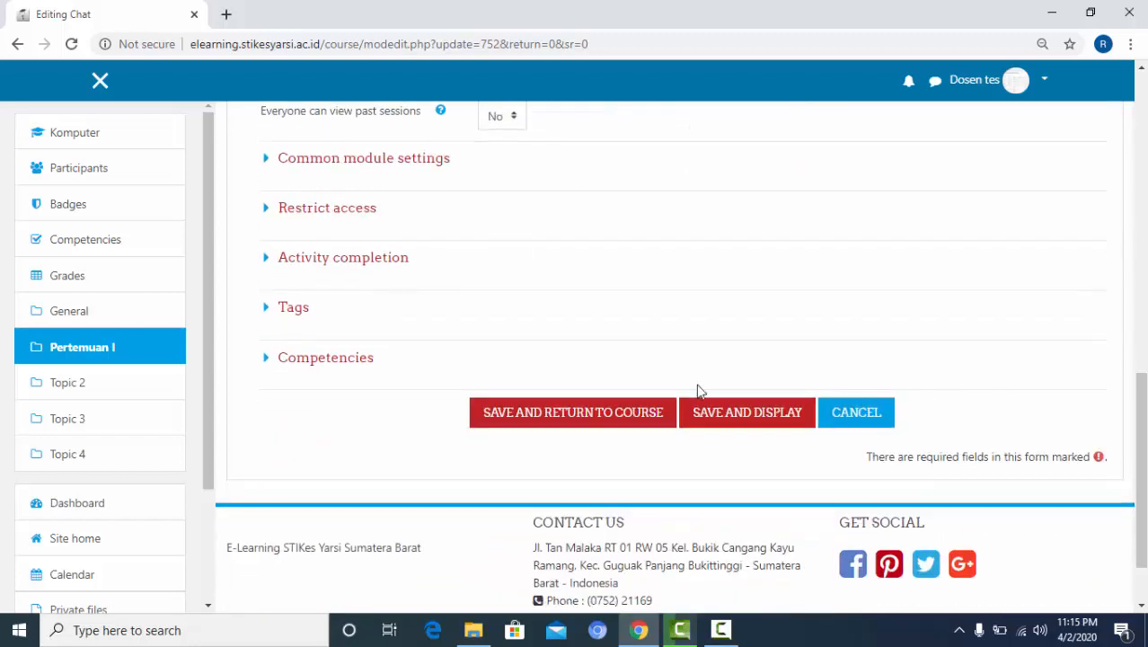
Step: Examine the chat's date-based access restriction and the option to display its description on the course page
left_click(356, 213)
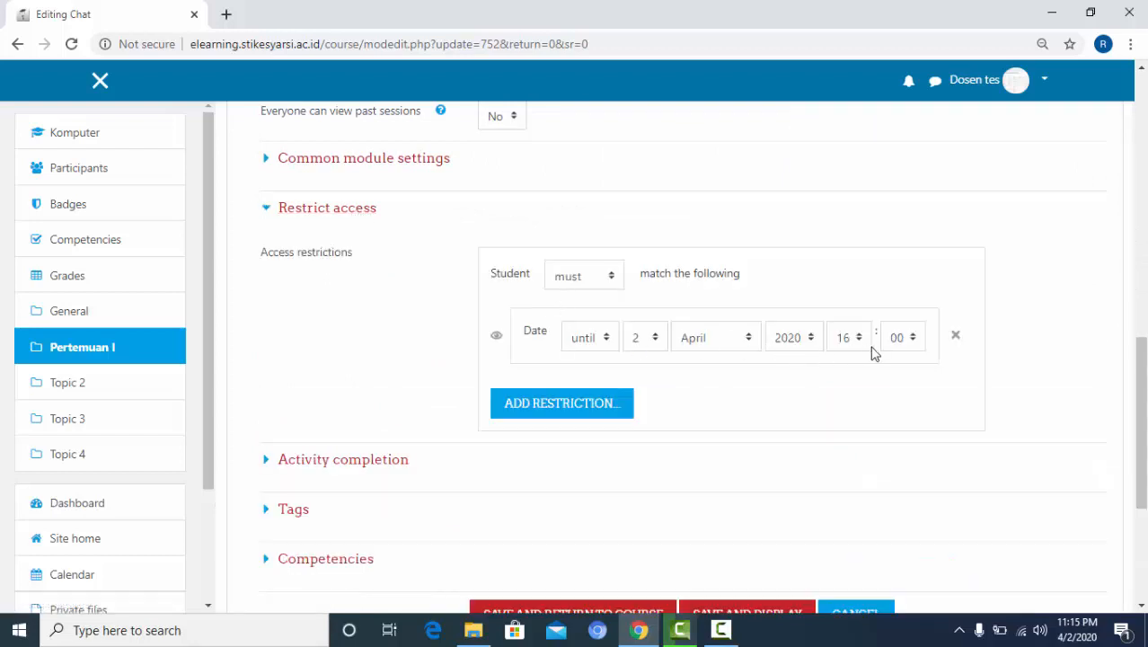
left_click_drag(1144, 376, 1143, 219)
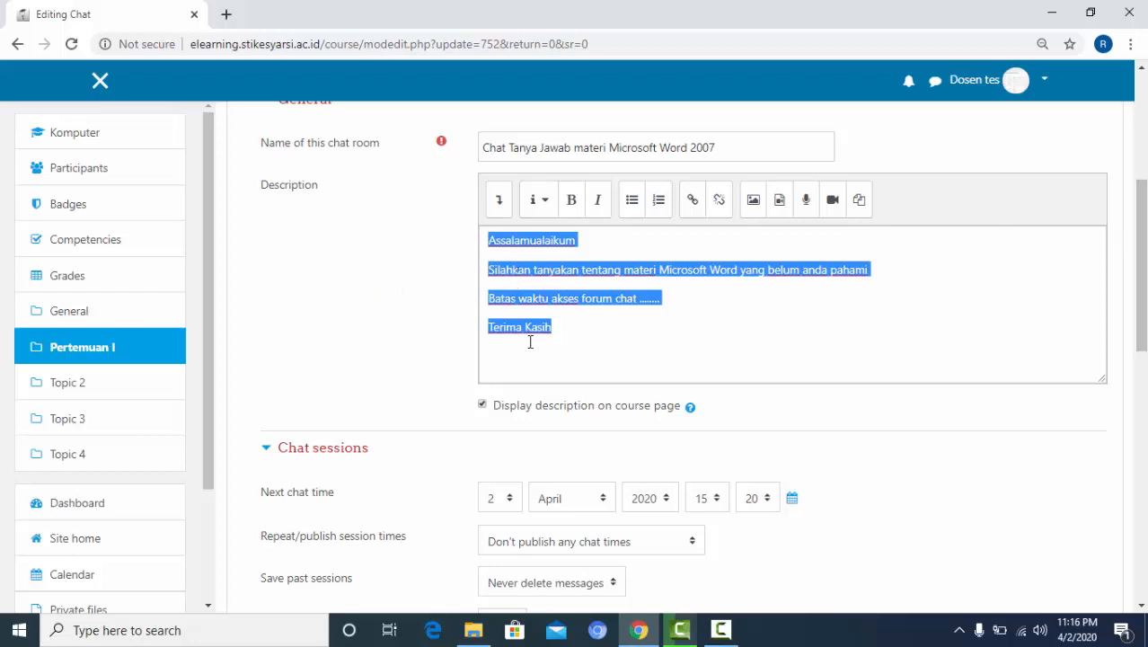
left_click(482, 405)
scroll(1131, 314, "down", 3)
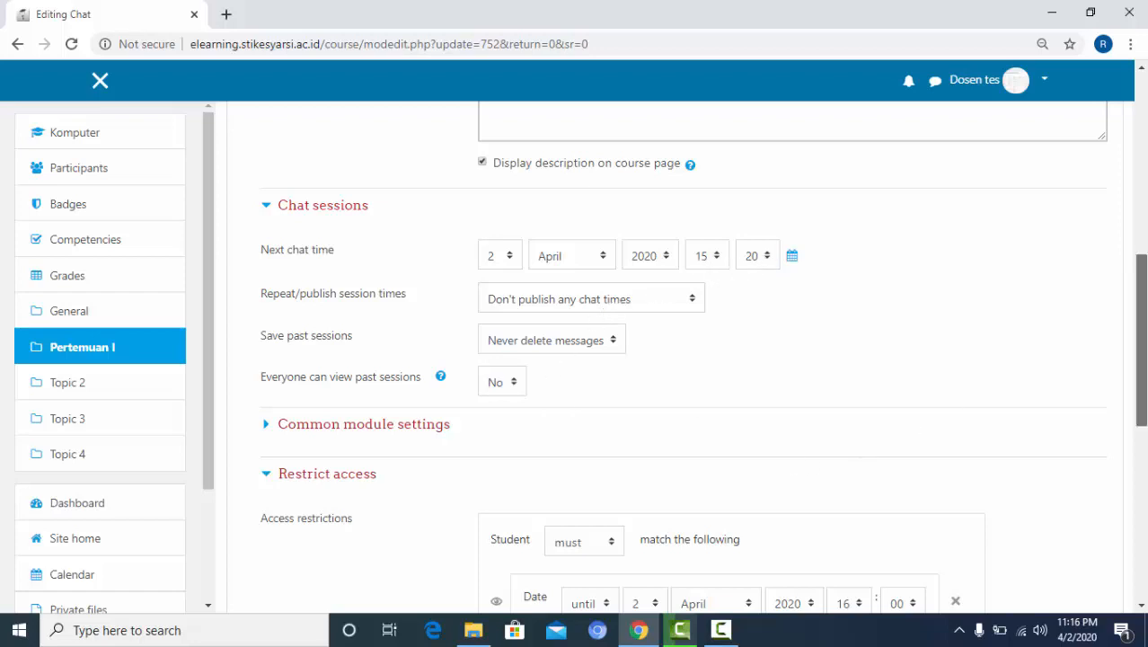
left_click_drag(1140, 395, 1141, 465)
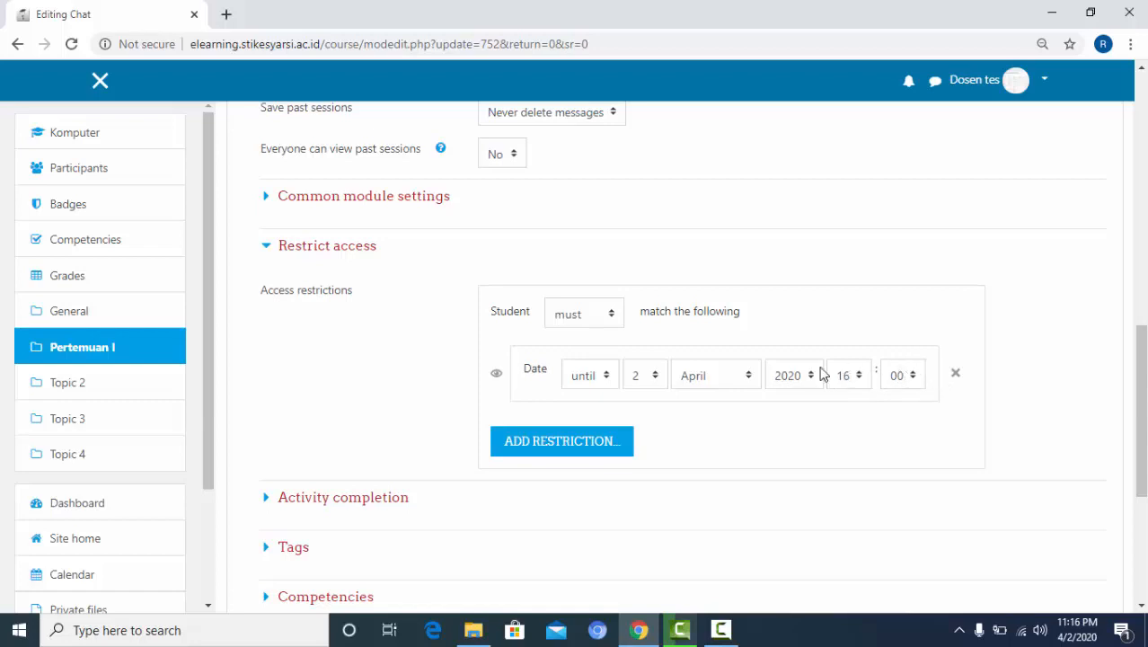
left_click(608, 370)
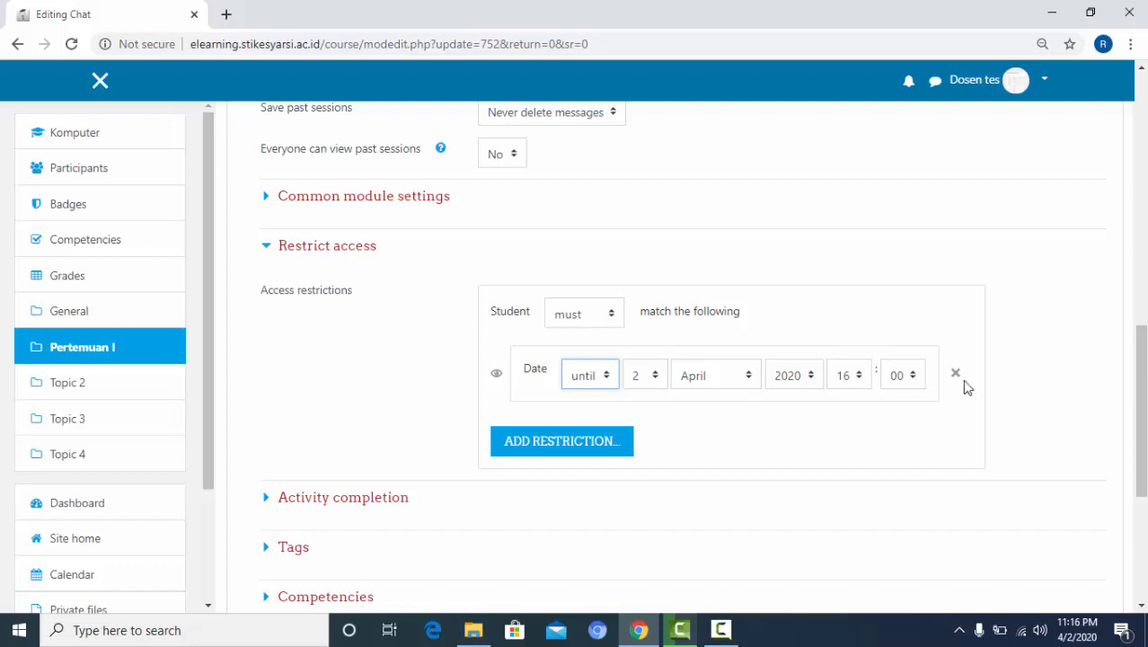
left_click_drag(1144, 397, 1143, 439)
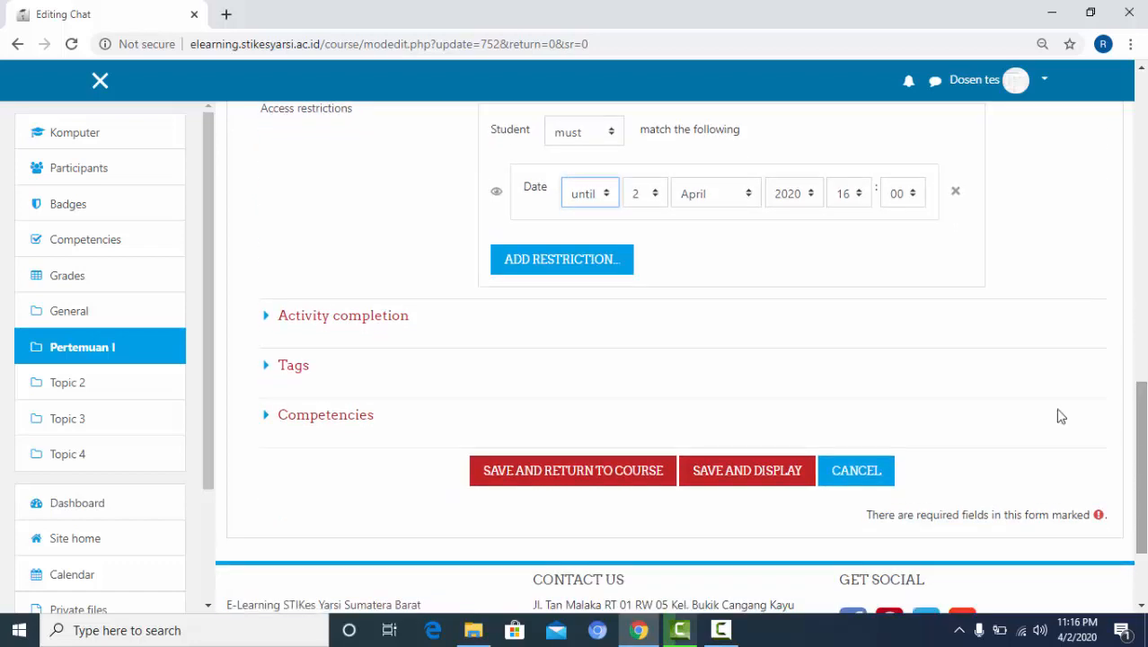
Step: Unlock the chat's activity completion options, then save the activity and display it
left_click(317, 323)
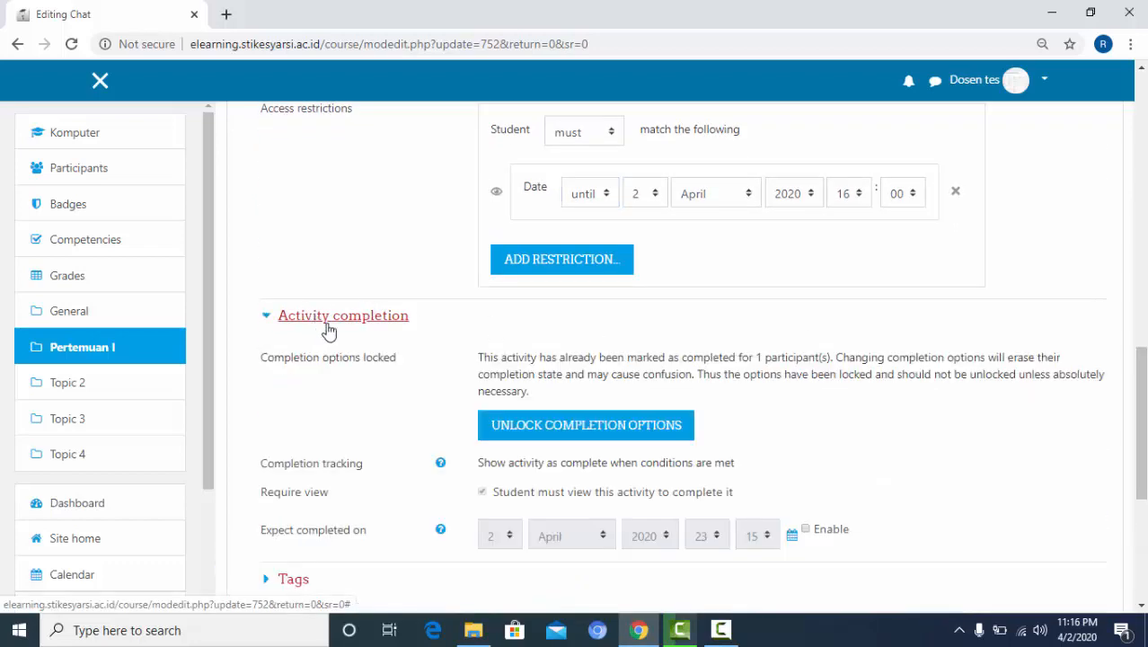
left_click(528, 442)
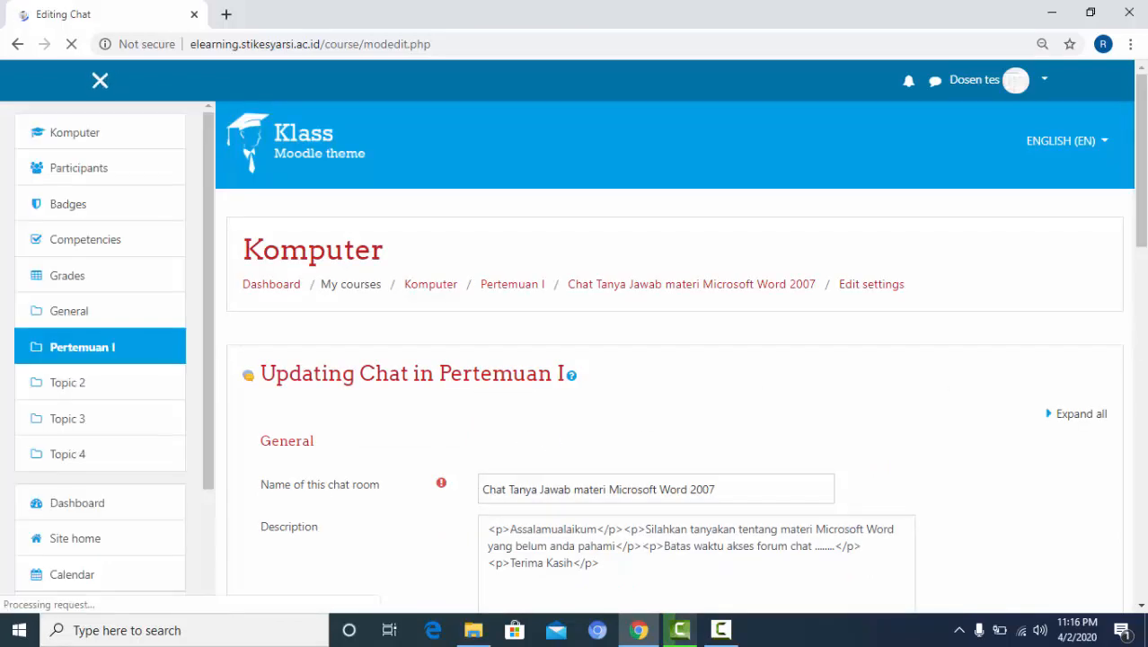
scroll(958, 386, "down", 5)
scroll(665, 355, "down", 3)
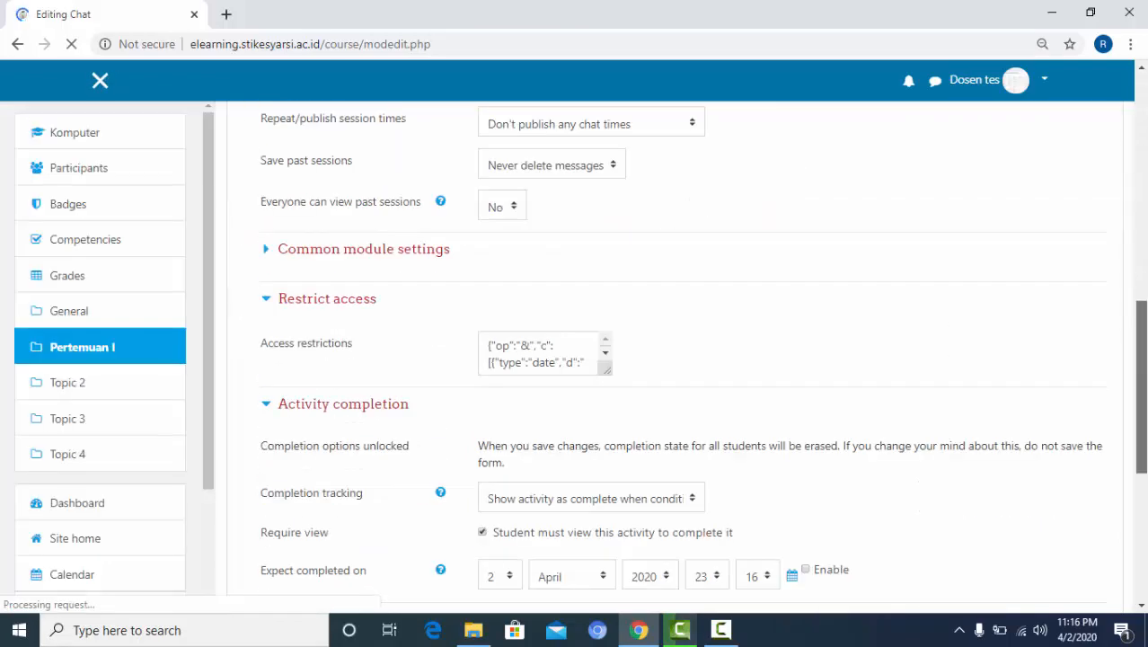
left_click_drag(1145, 387, 1147, 528)
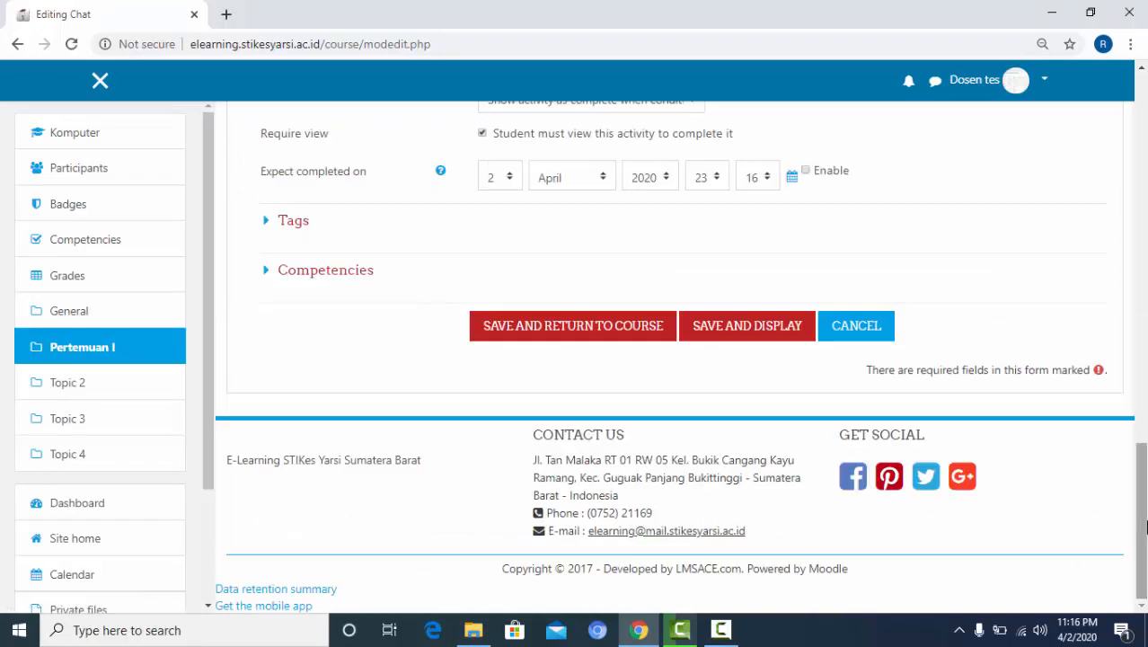
left_click(775, 345)
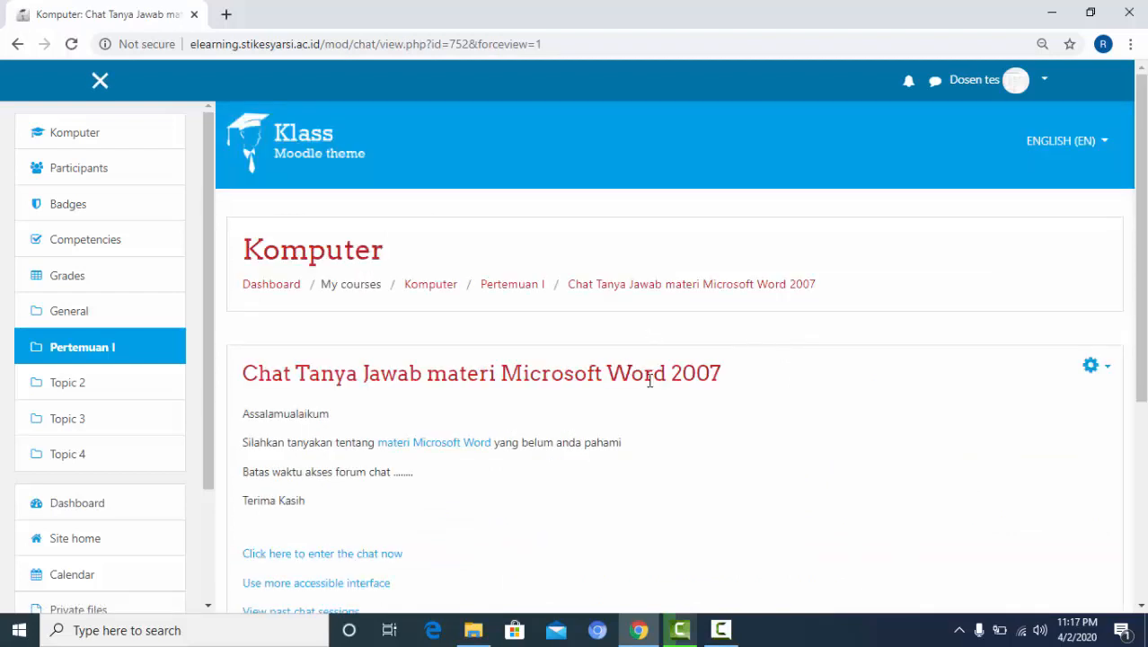
Step: Look over the chat activity's page and return to the Pertemuan I section of the course
left_click_drag(1144, 277, 1144, 371)
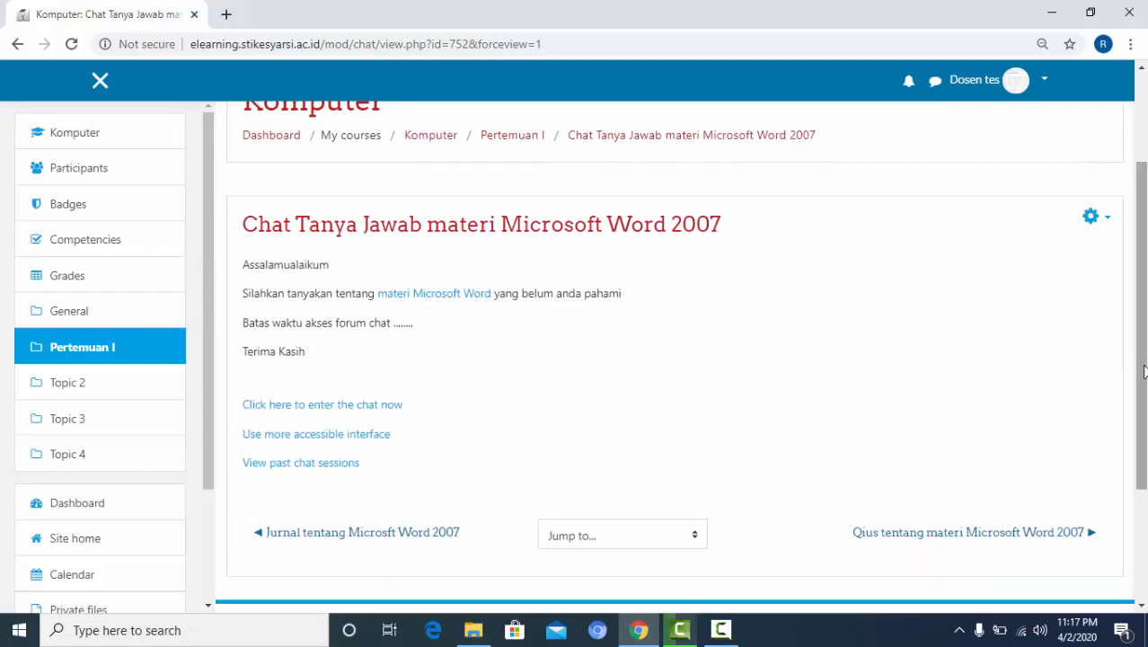
left_click(79, 349)
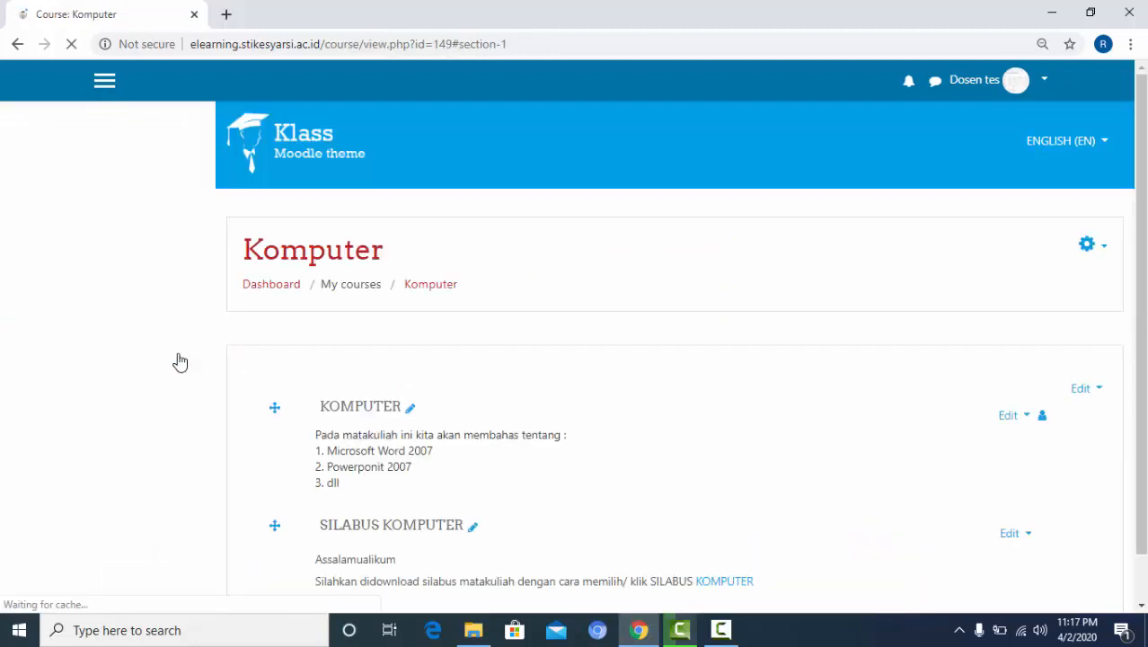
Step: Open the Chat Tanya Jawab materi Microsoft Word 2007 activity, enter its chat room, and close the chat window
left_click_drag(1143, 201, 1143, 380)
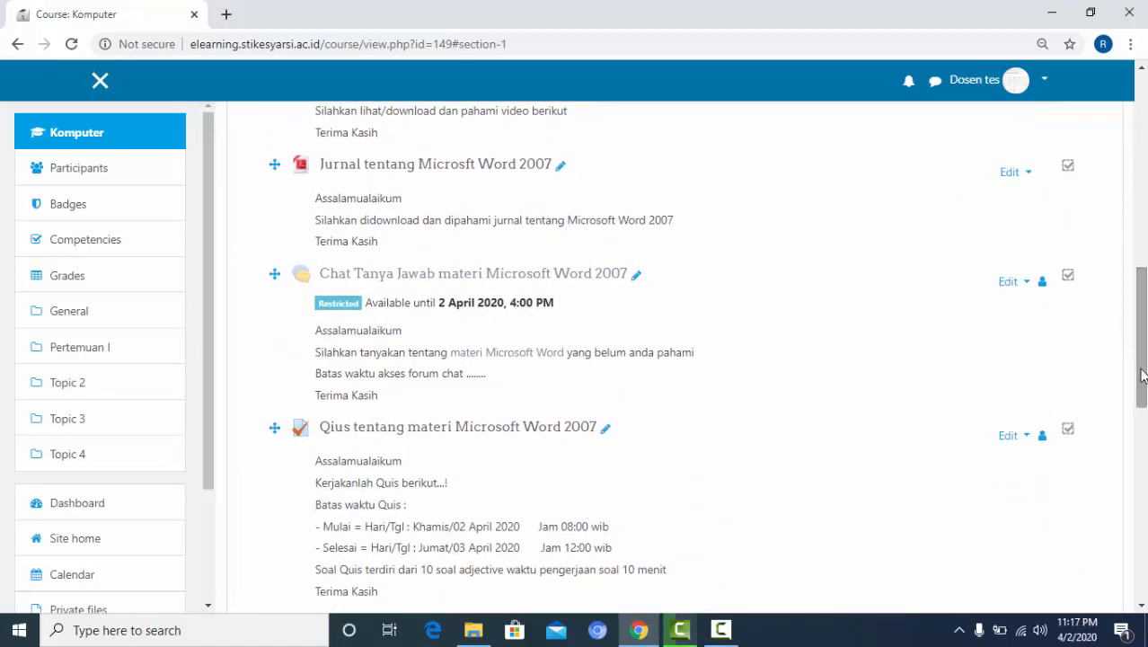
left_click(607, 277)
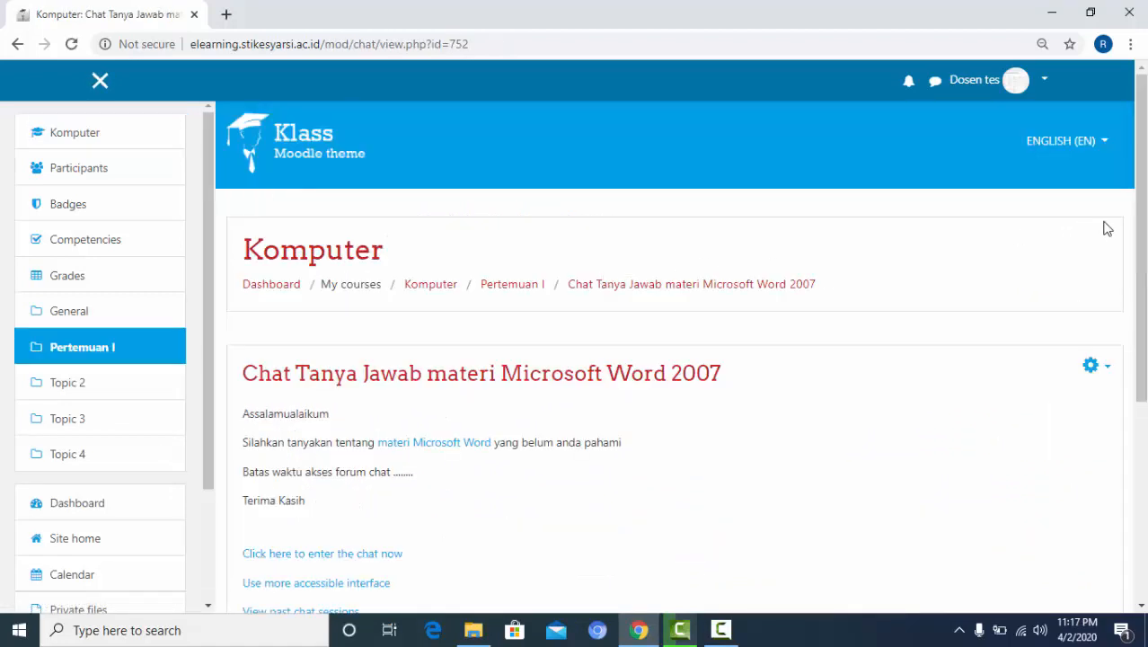
left_click_drag(1139, 236, 1139, 323)
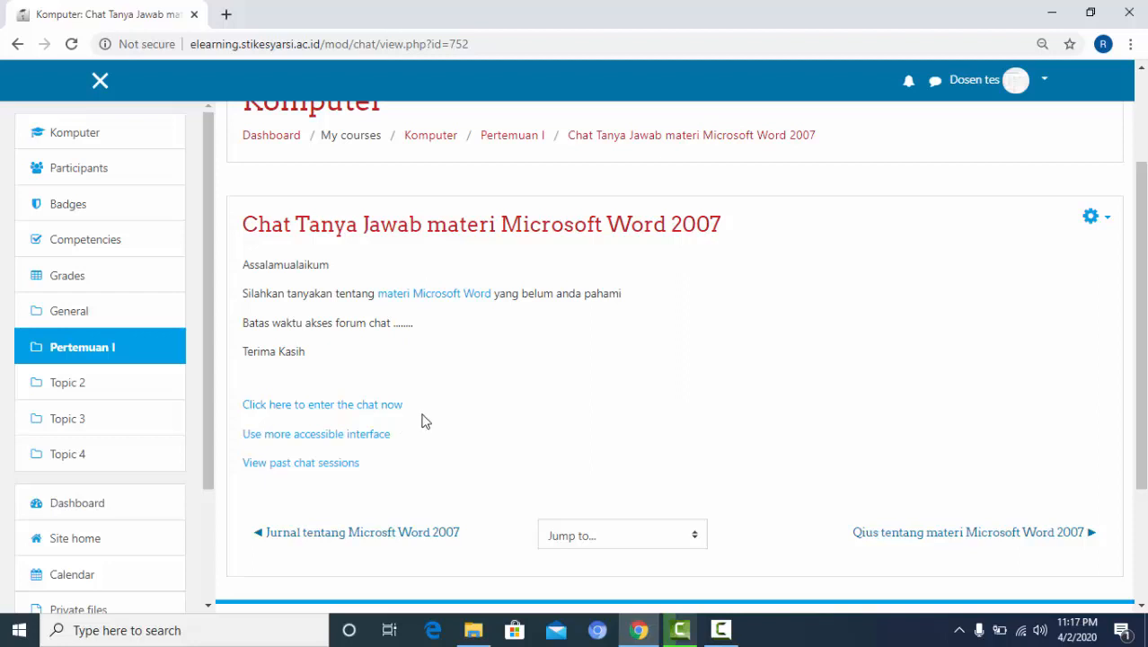
left_click(390, 415)
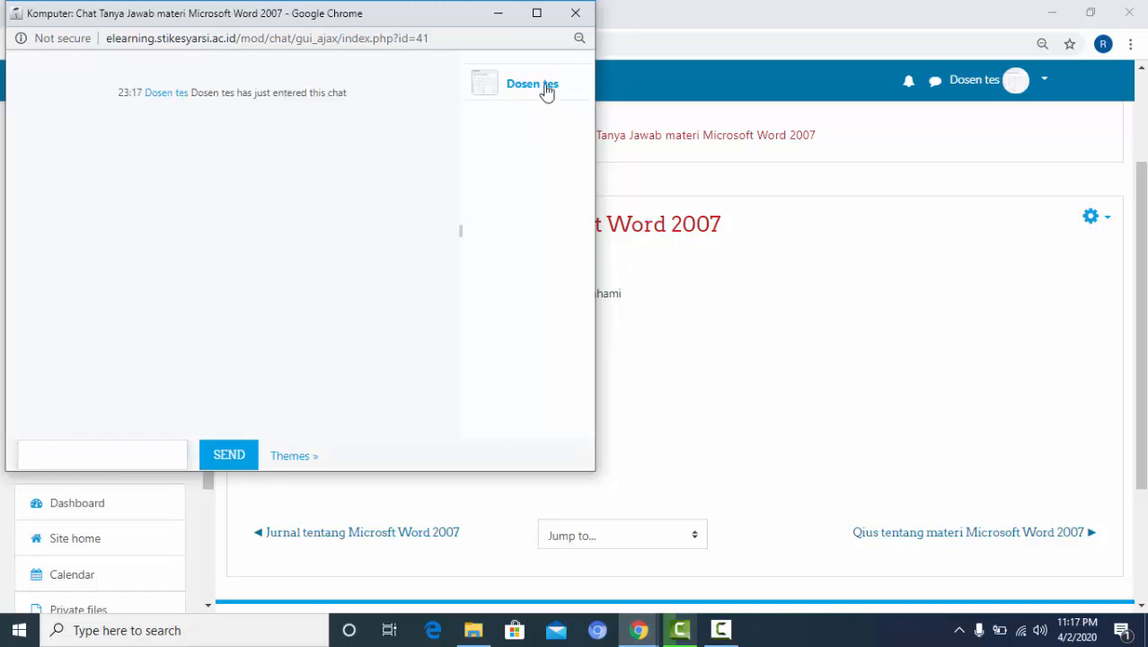
left_click(575, 12)
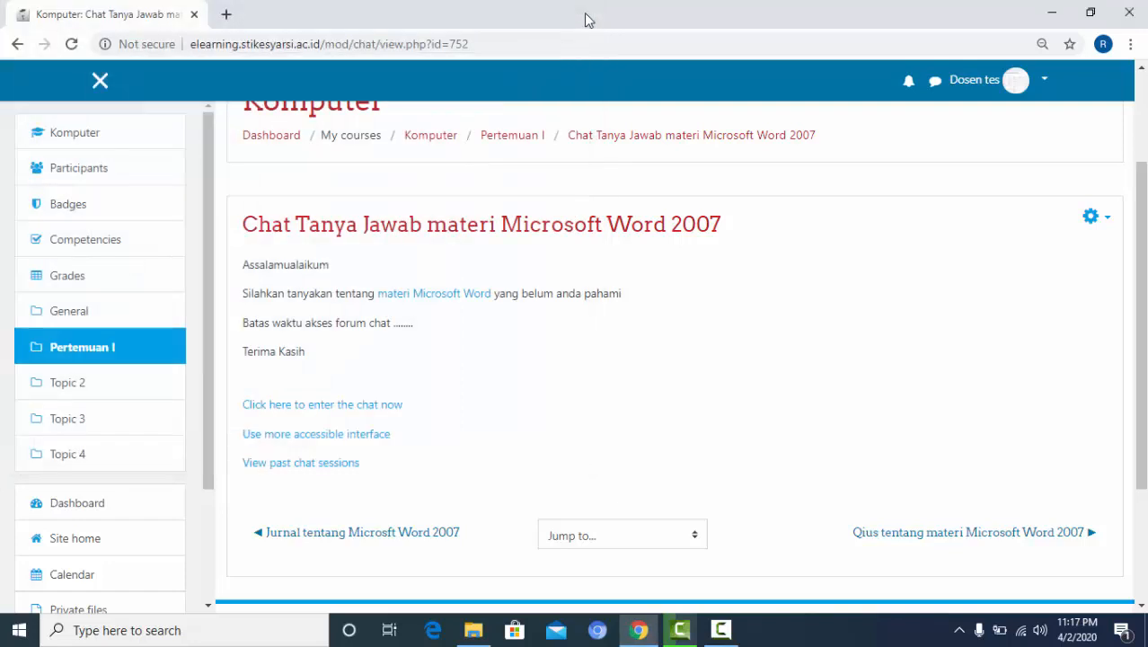
Step: Examine the chat's more accessible interface and close its window
left_click(369, 440)
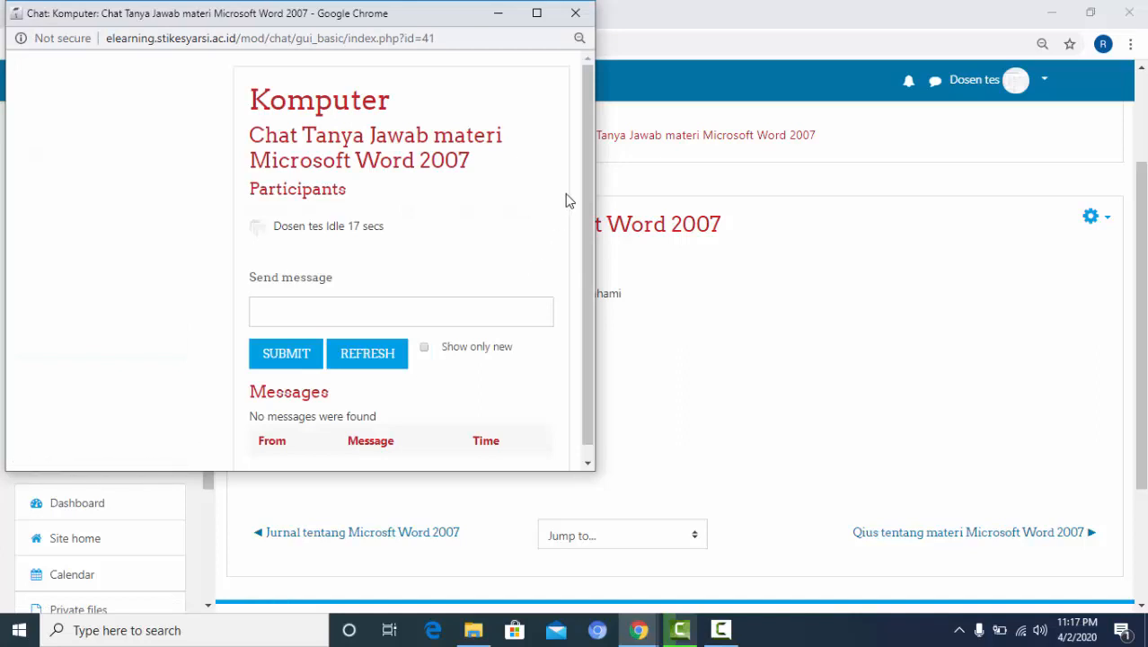
scroll(583, 247, "down", 1)
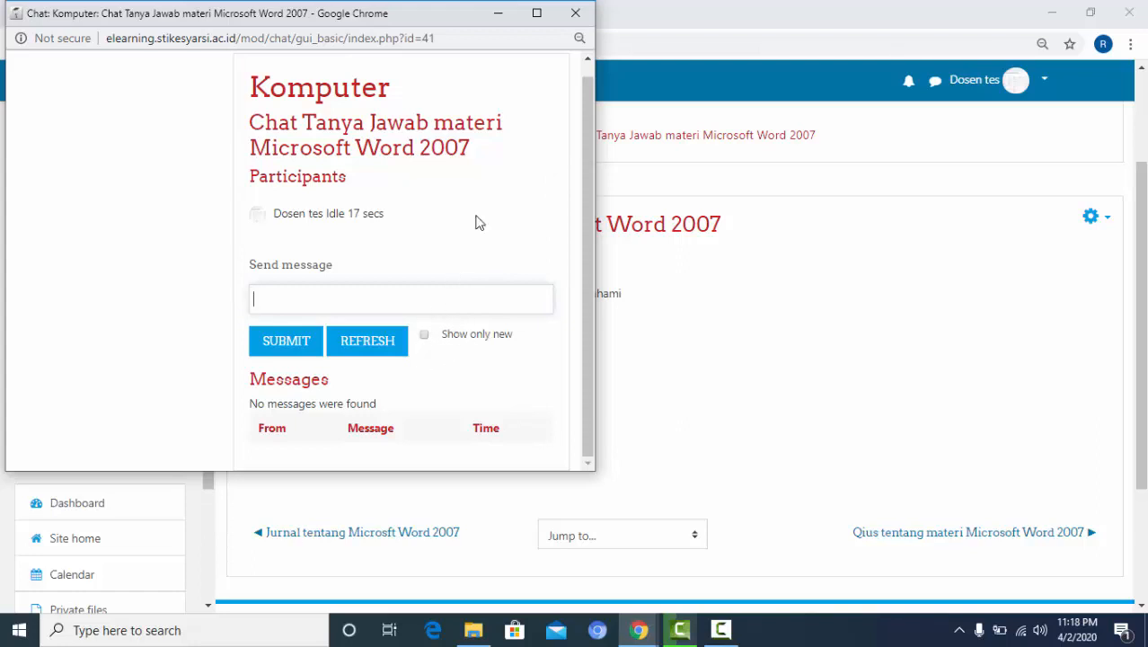
left_click(576, 13)
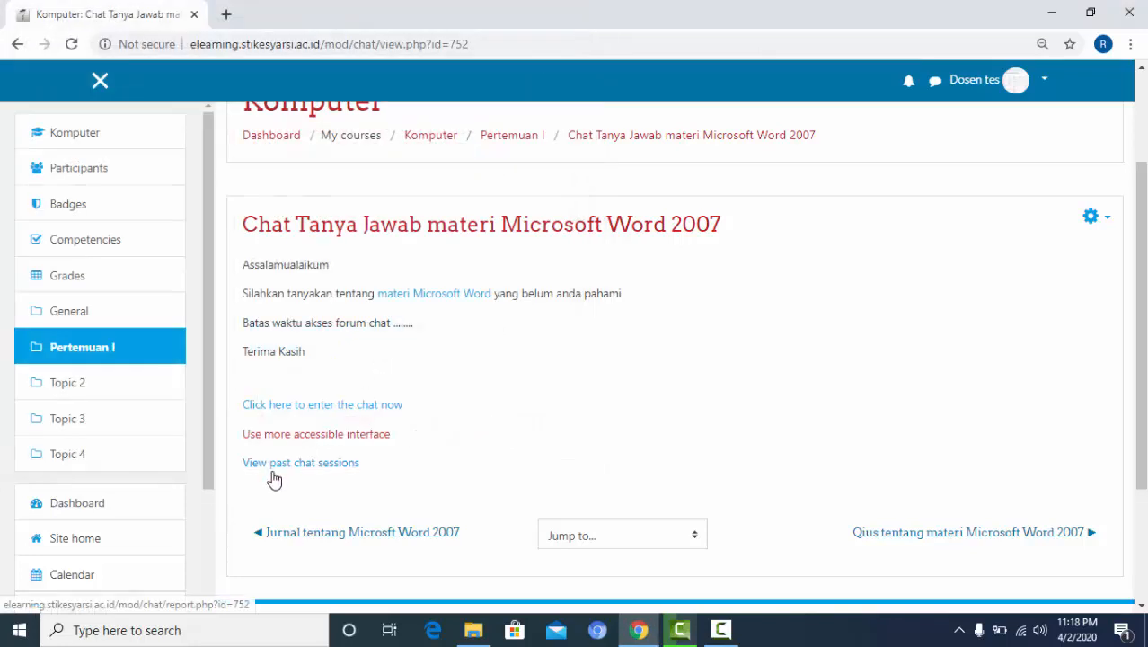
Step: View the chat's past sessions, listing all sessions and then just the complete ones
left_click(322, 474)
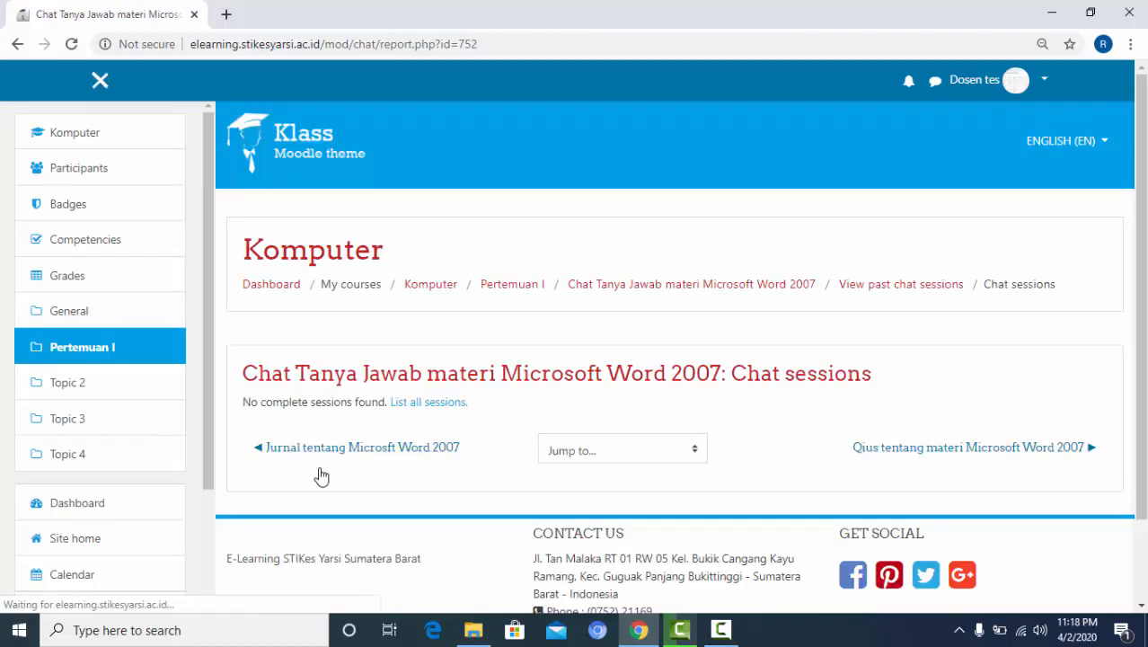
left_click(449, 412)
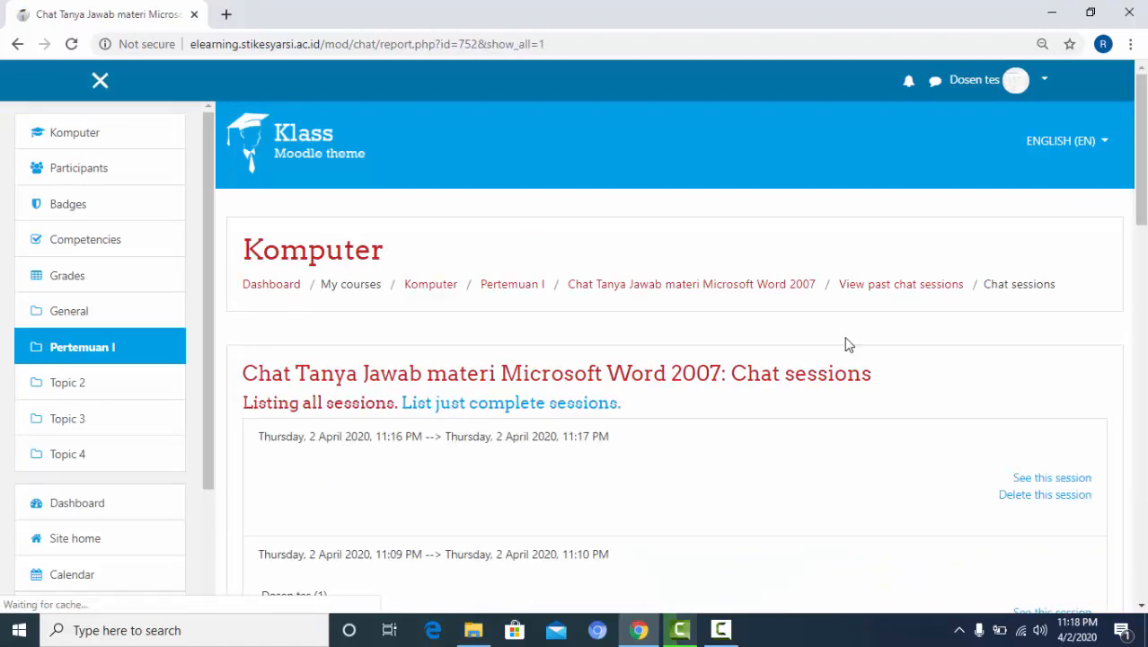
mouse_move(1142, 217)
left_mouse_down()
mouse_move(1145, 550)
mouse_move(1145, 236)
left_mouse_up()
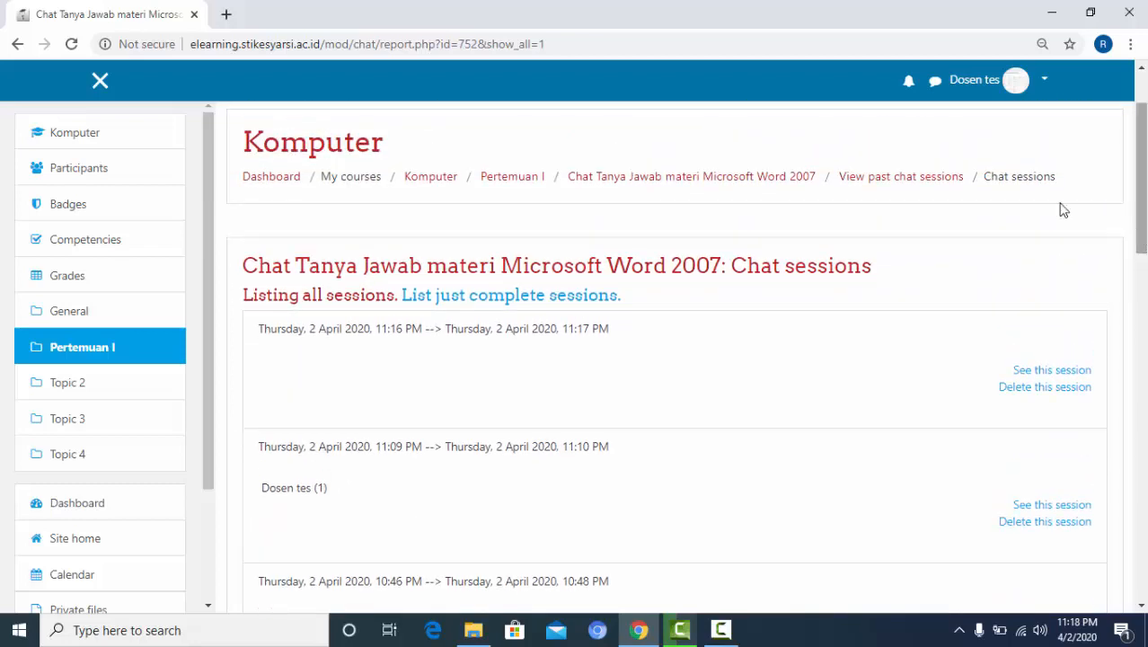
left_click(485, 298)
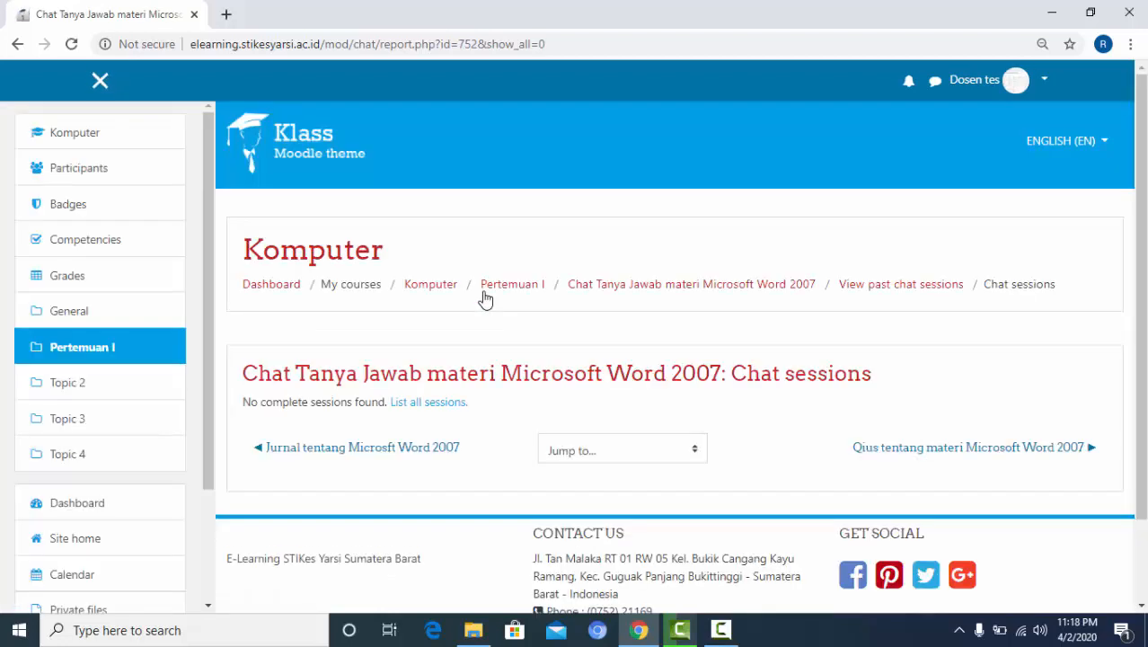
Step: Return to the Pertemuan I section of the course and add a new Quiz activity to it
left_click(111, 355)
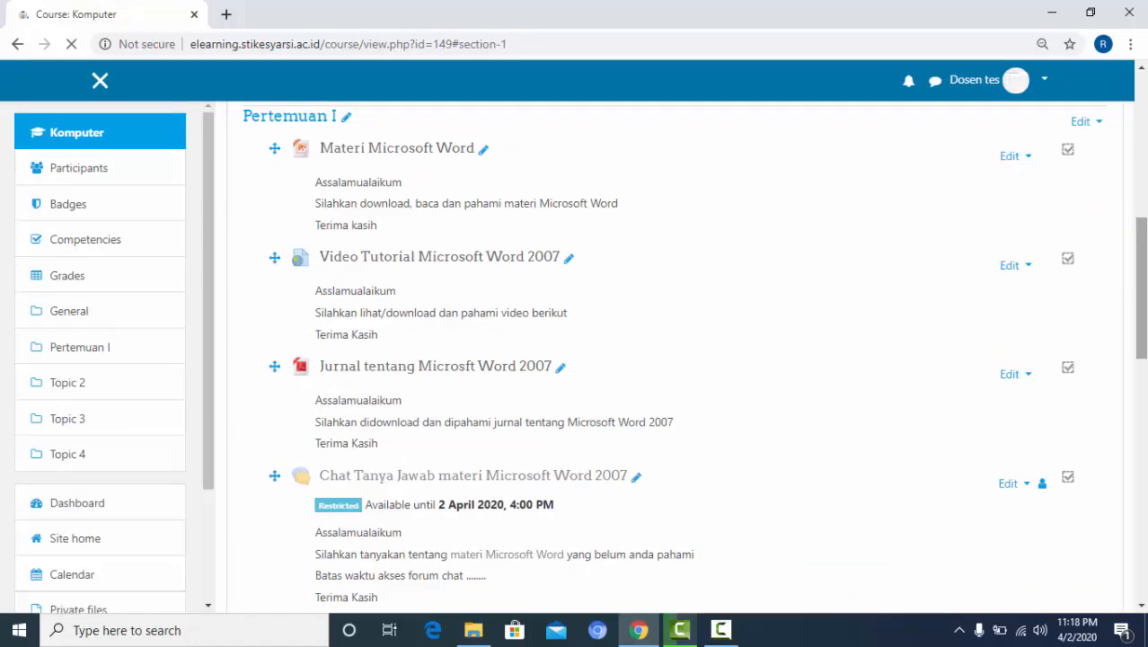
left_click_drag(1142, 305, 1078, 354)
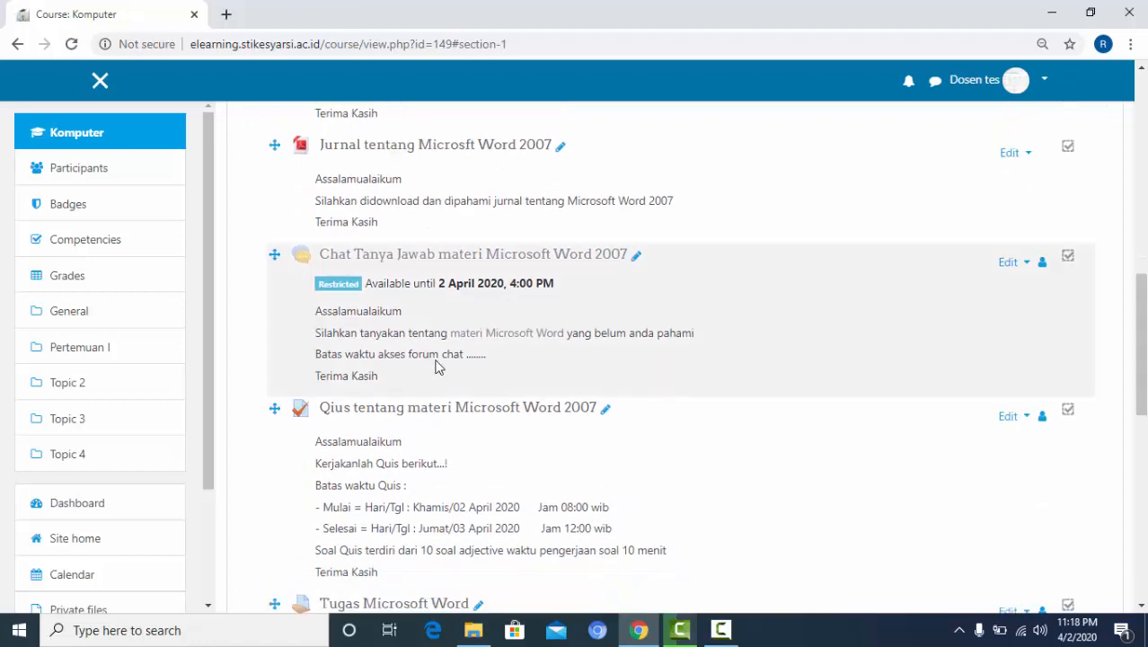
scroll(476, 265, "up", 3)
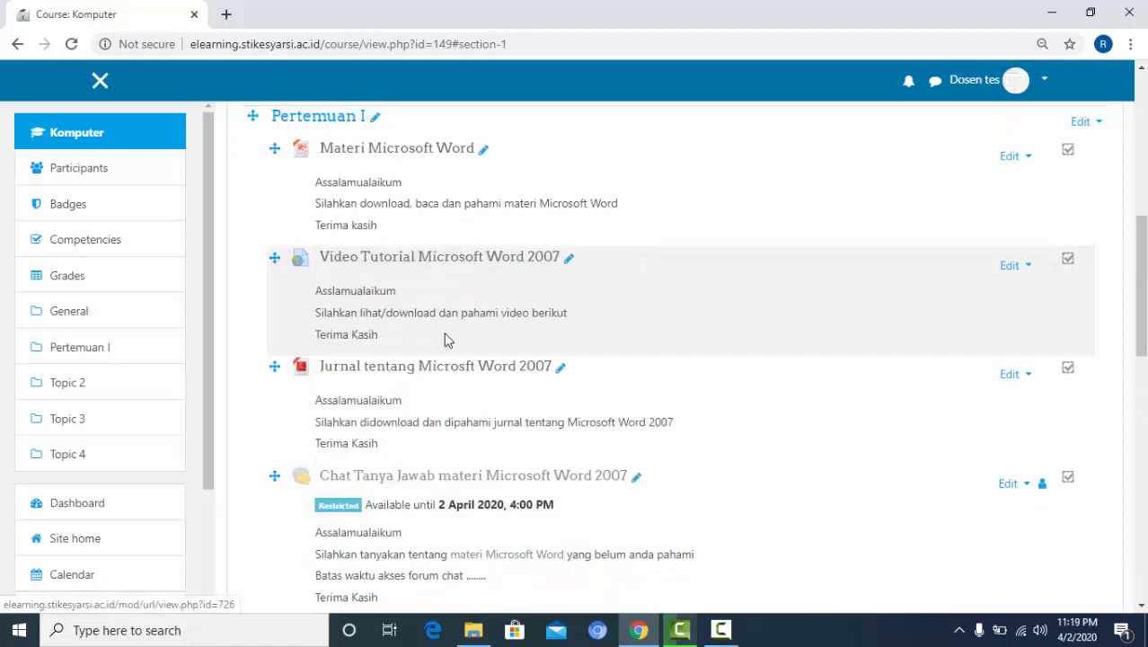
left_click_drag(1143, 288, 1143, 360)
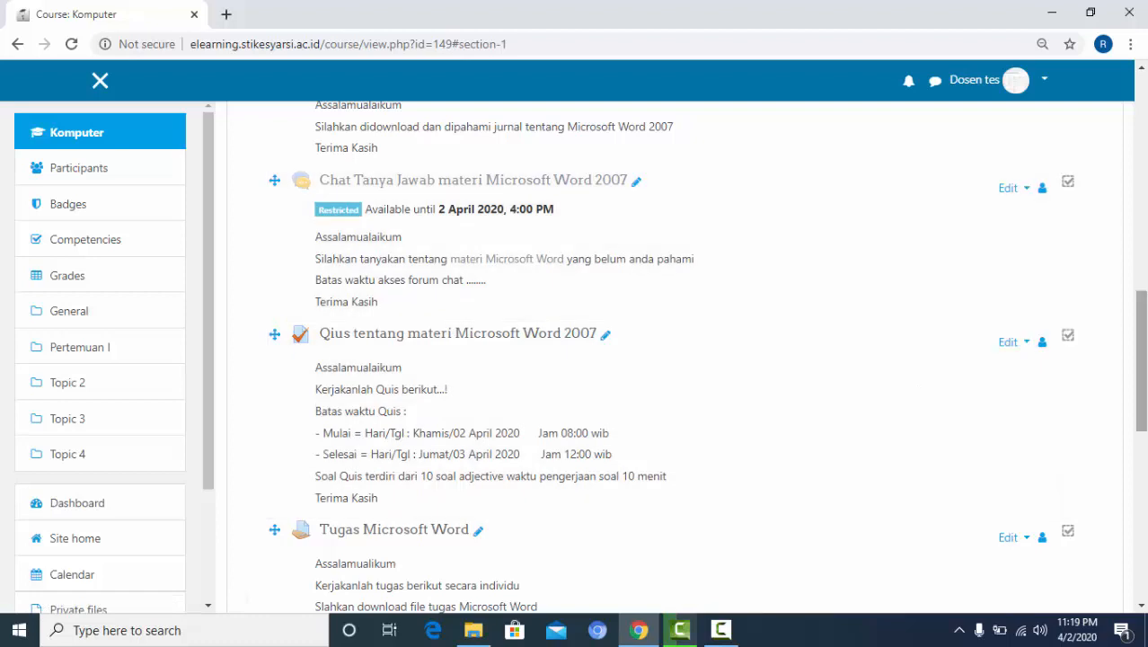
left_click_drag(1145, 364, 1144, 395)
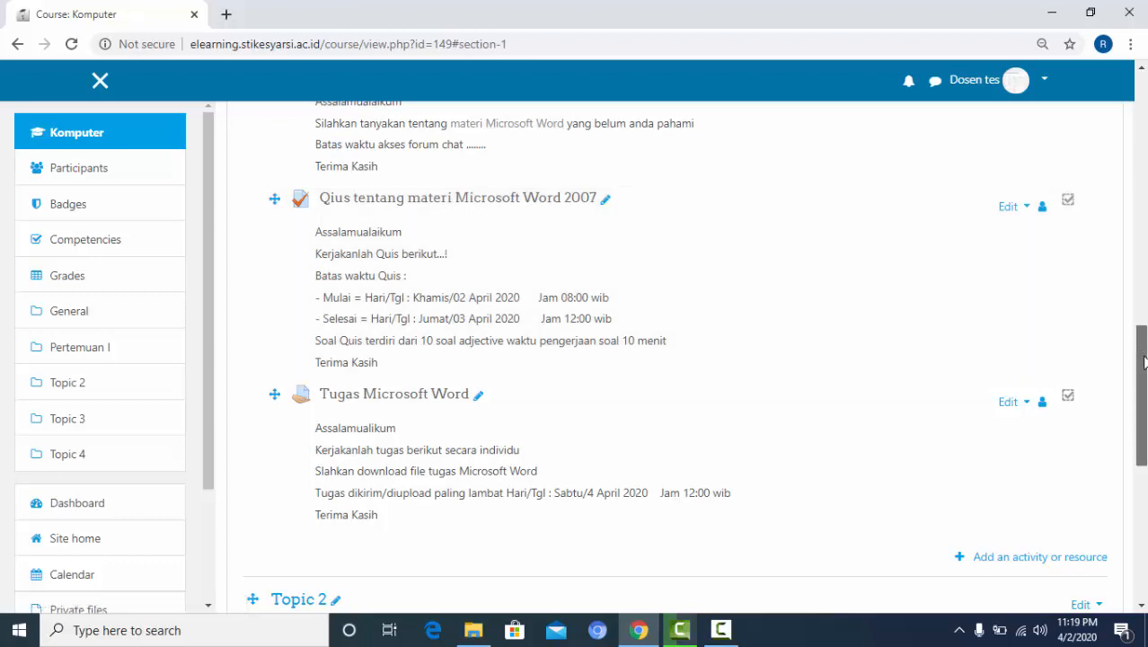
scroll(1141, 368, "down", 1)
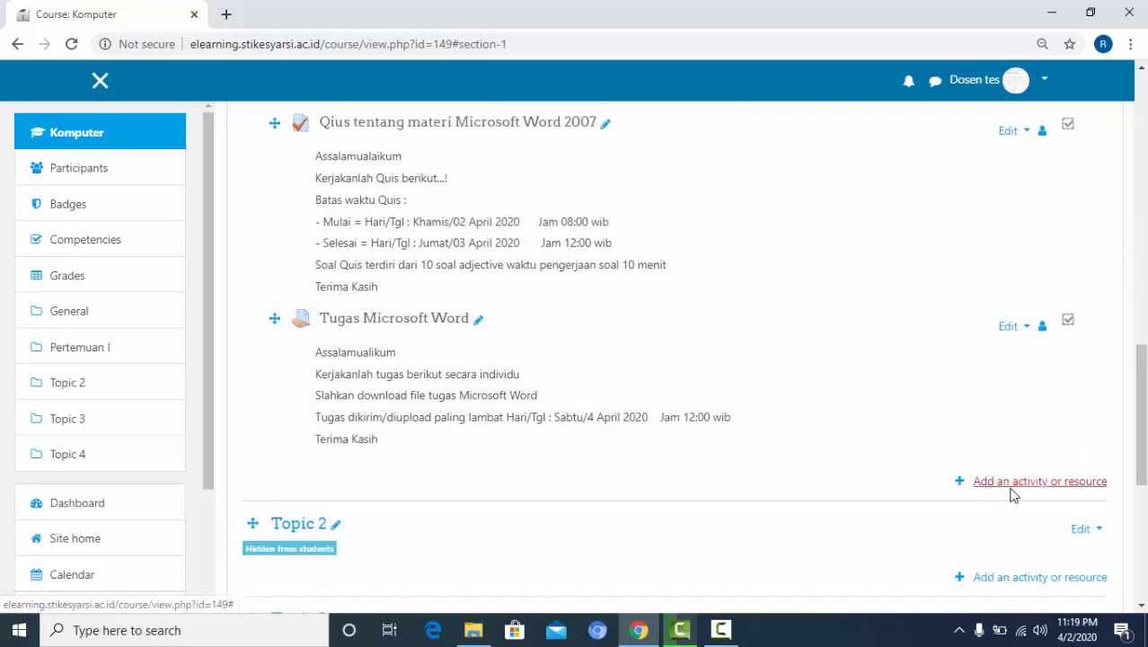
left_click(1069, 486)
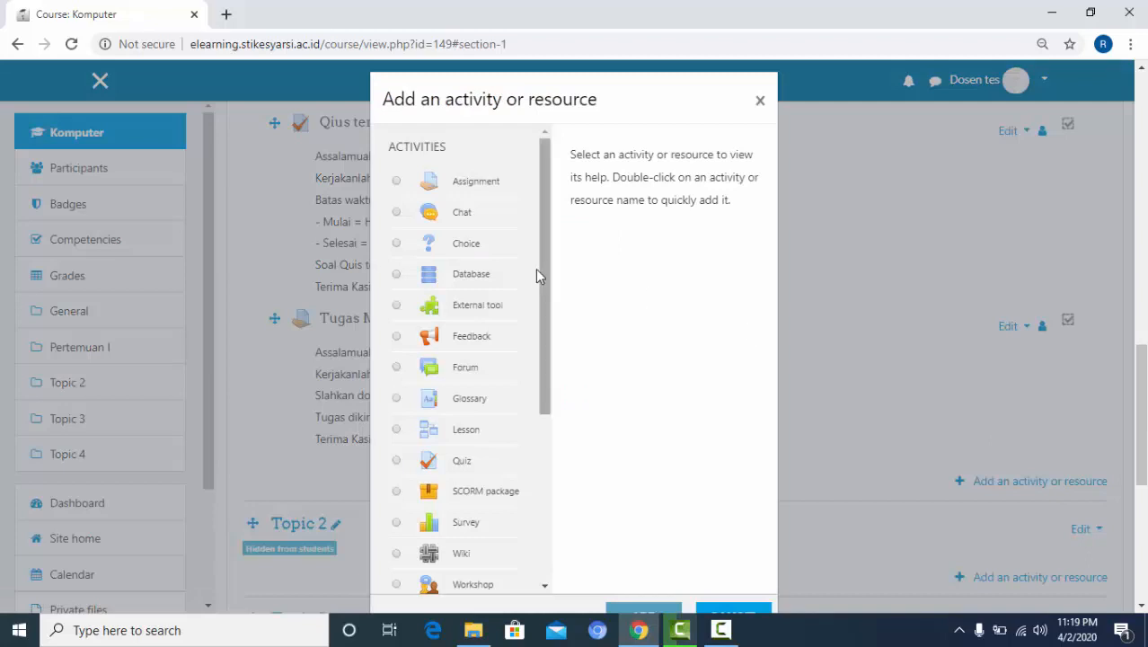
left_click(440, 461)
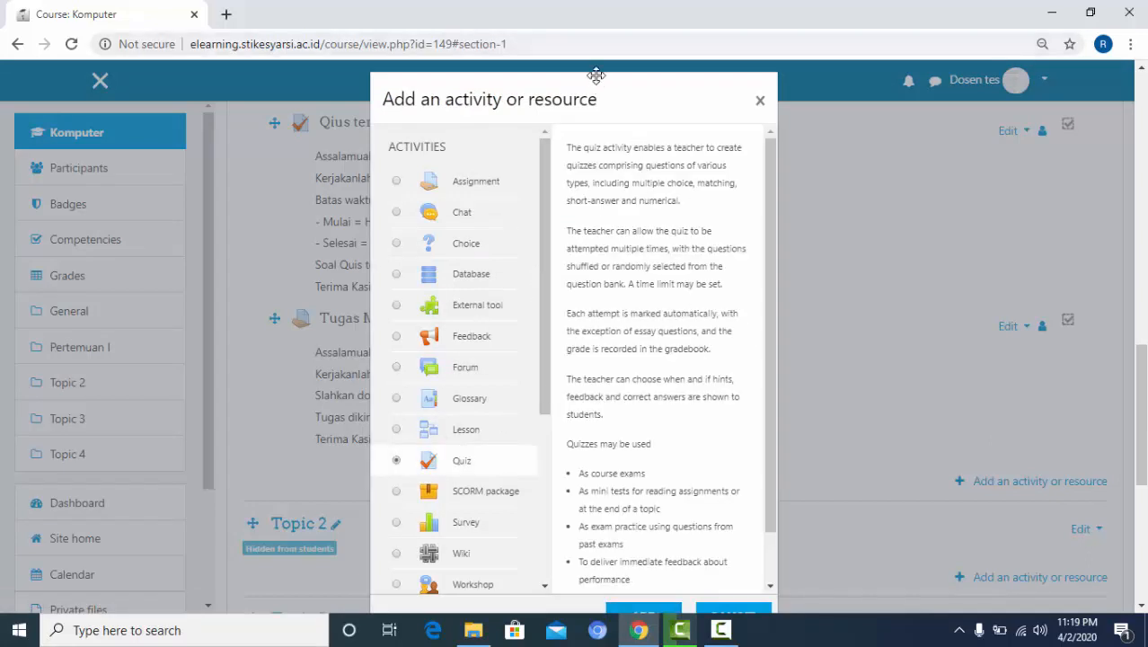
left_click(645, 607)
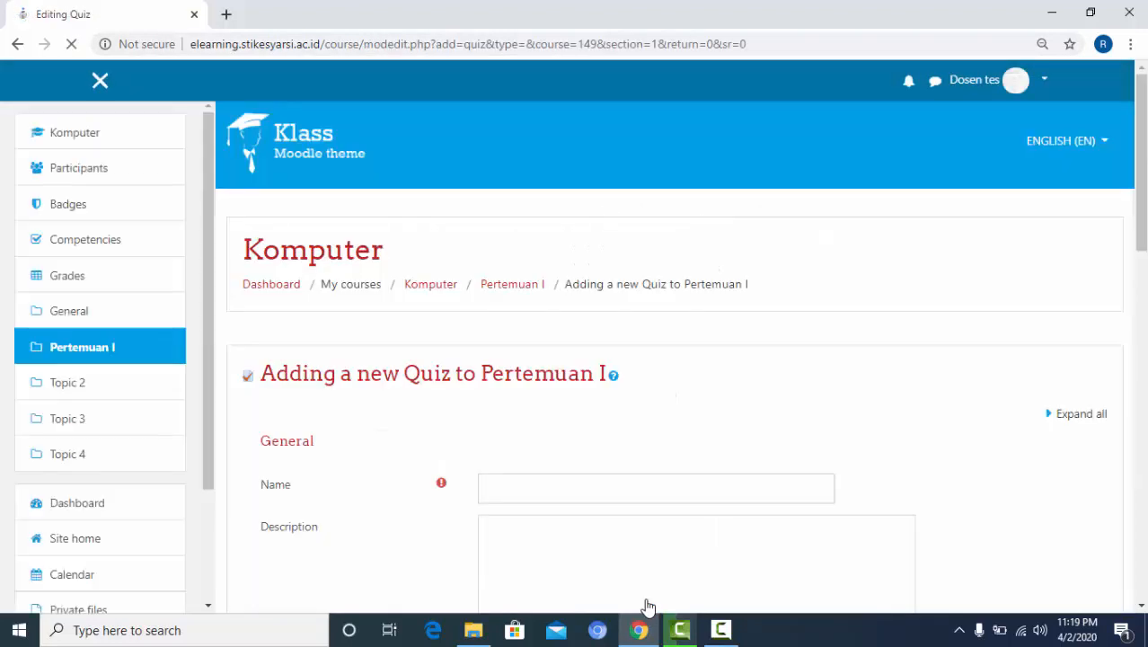
Step: Name the new quiz "Quis II Pertemuan I"
left_click(556, 491)
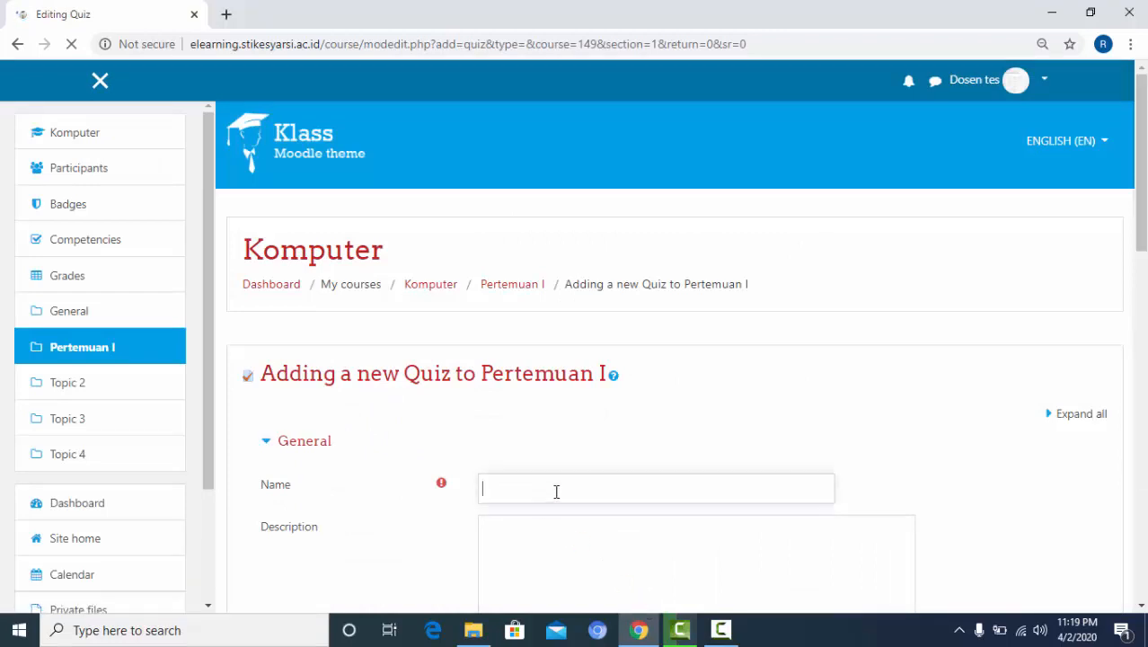
scroll(556, 492, "down", 5)
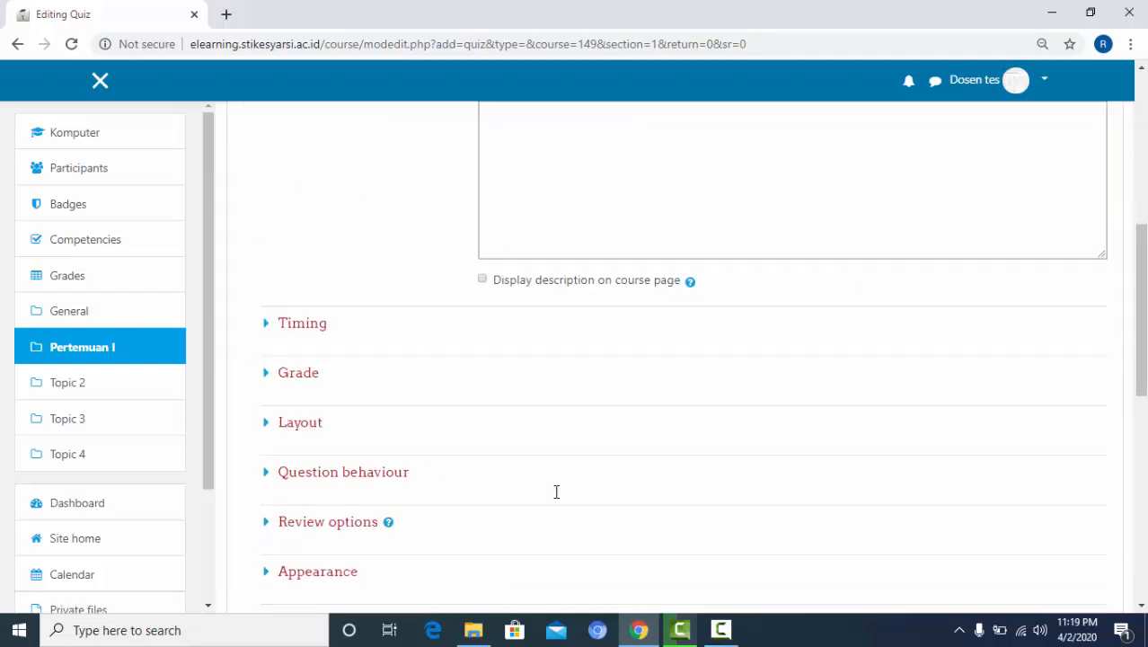
left_click_drag(1141, 374, 1106, 300)
left_click(708, 249)
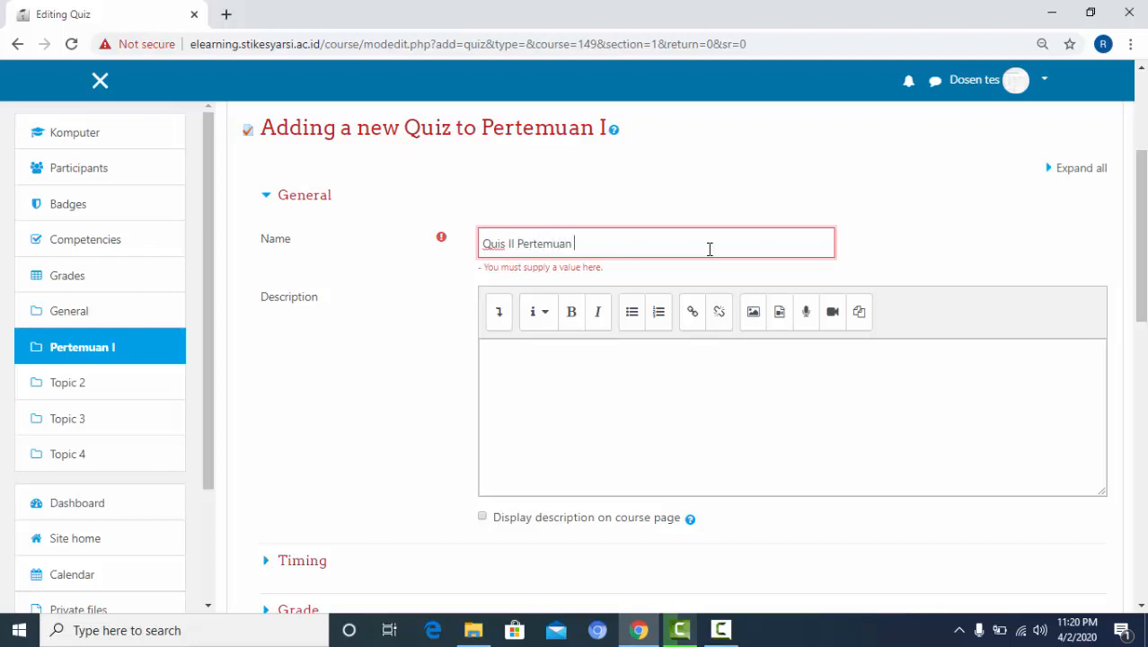
Step: Begin the quiz description with the greeting line "Assalamaulaikum"
left_click(539, 361)
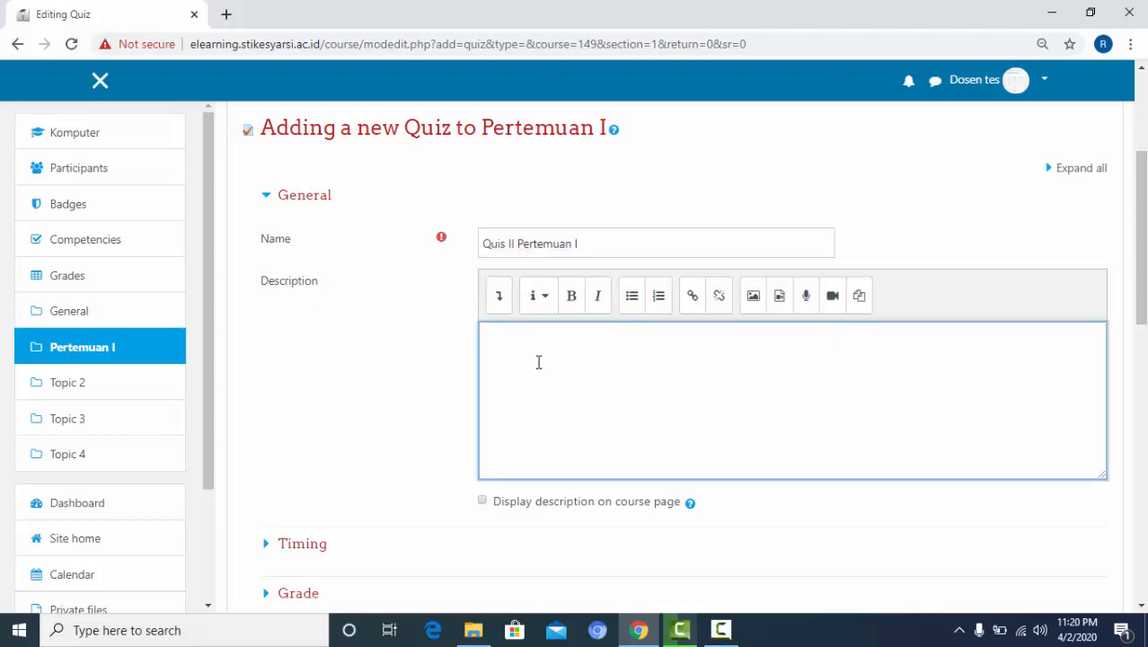
type("Assla")
key("BackSpace")
key("BackSpace")
type("alamaulaia")
key("BackSpace")
key("BackSpace")
type("ikum")
key("Return")
type("So")
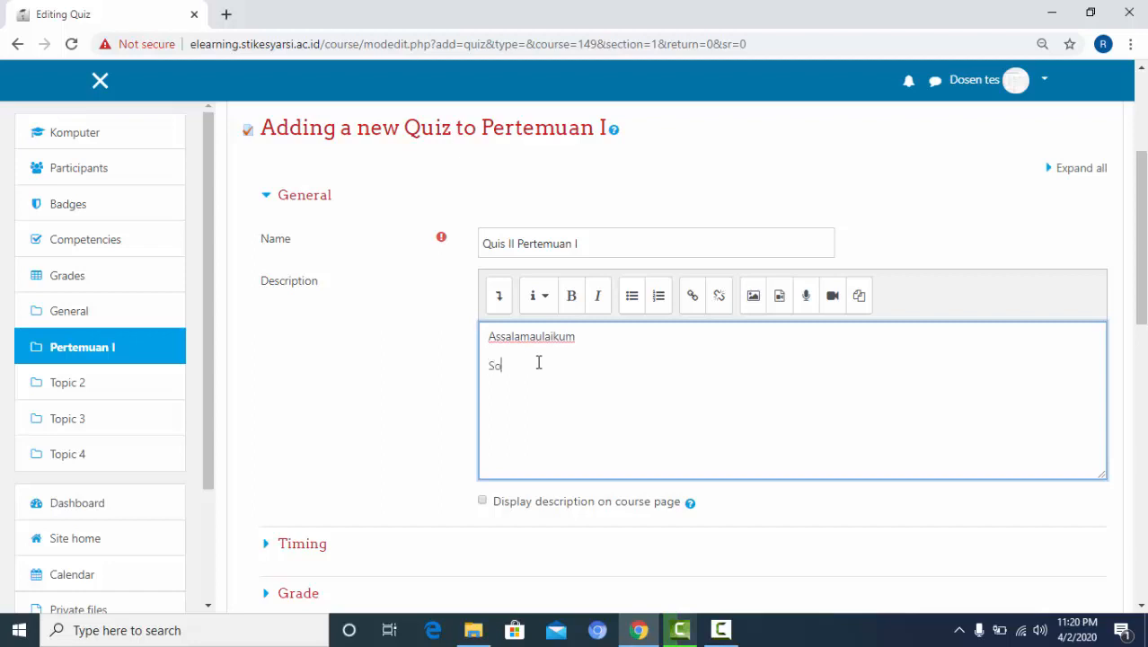
type("al kius")
key("BackSpace")
key("BackSpace")
key("BackSpace")
key("BackSpace")
type("ku")
key("BackSpace")
key("BackSpace")
type("kuis 1")
type("er")
type("di")
key("BackSpace")
key("BackSpace")
key("BackSpace")
key("BackSpace")
key("BackSpace")
key("BackSpace")
key("BackSpace")
key("BackSpace")
key("BackSpace")
key("BackSpace")
key("BackSpace")
key("BackSpace")
key("BackSpace")
key("BackSpace")
key("BackSpace")
Step: Start the second line of the quiz description with the label "Batas waktu kuis :"
type("Batas waktu pengerjaa")
key("BackSpace")
key("BackSpace")
key("BackSpace")
key("BackSpace")
key("BackSpace")
key("BackSpace")
key("BackSpace")
key("BackSpace")
key("BackSpace")
type("kuis")
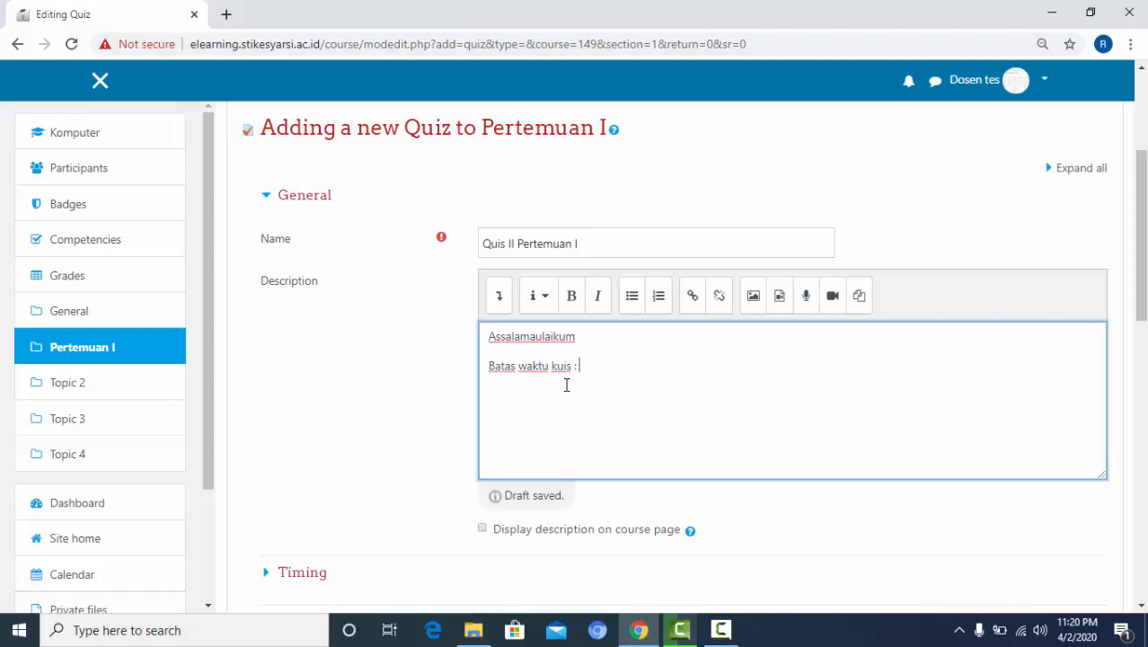
Step: Enter the quiz period's start in the description as "2 april 2020 Jam 16:00wib"
type("2 a")
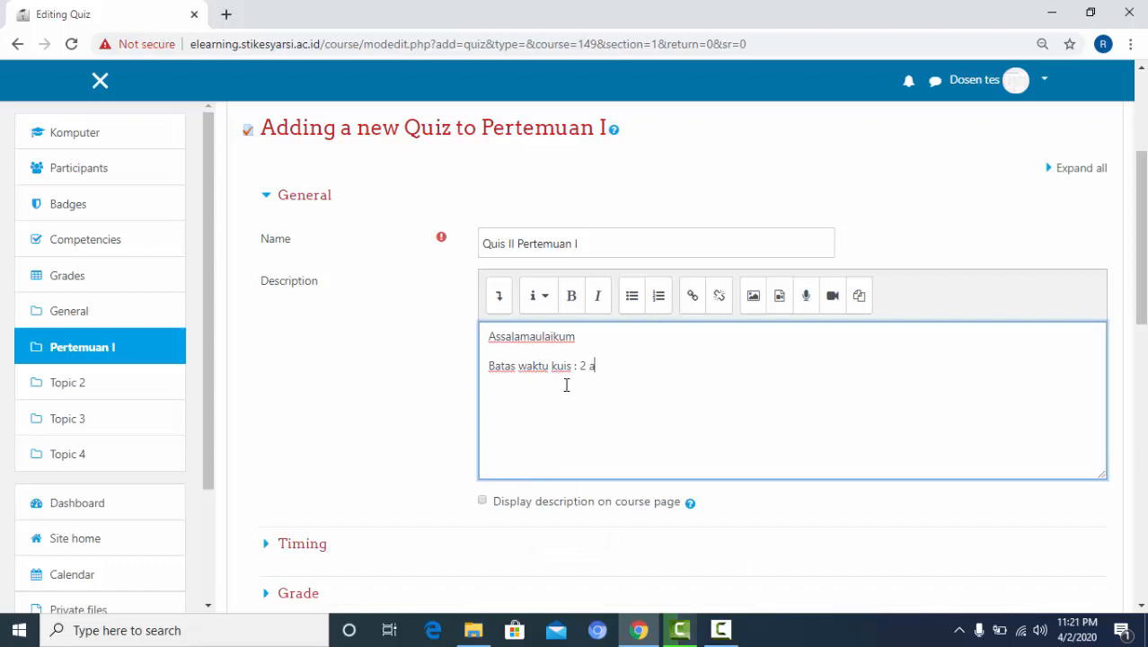
type("pril 2020 h")
key("BackSpace")
type("jam")
key("BackSpace")
key("BackSpace")
key("BackSpace")
key("BackSpace")
type("Jam")
type("16:00")
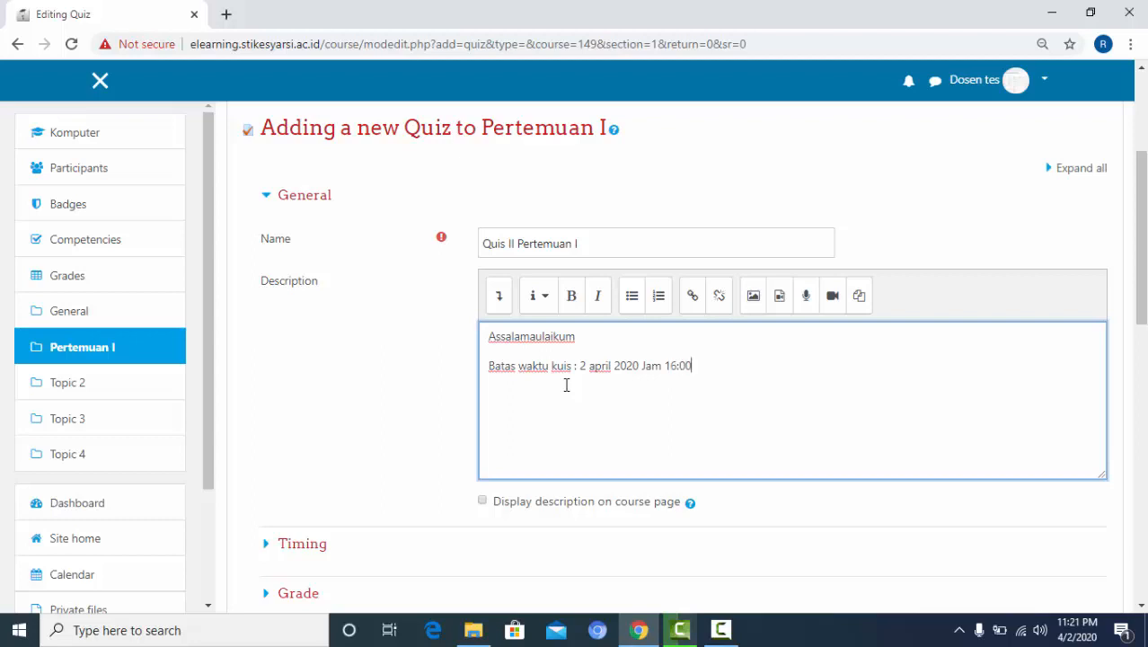
type("wib")
Step: Complete the quiz period on the same description line with "- 3 april 2020 jam 16:00wib"
key("Return")
type("2")
key("BackSpace")
type("3 april 2020")
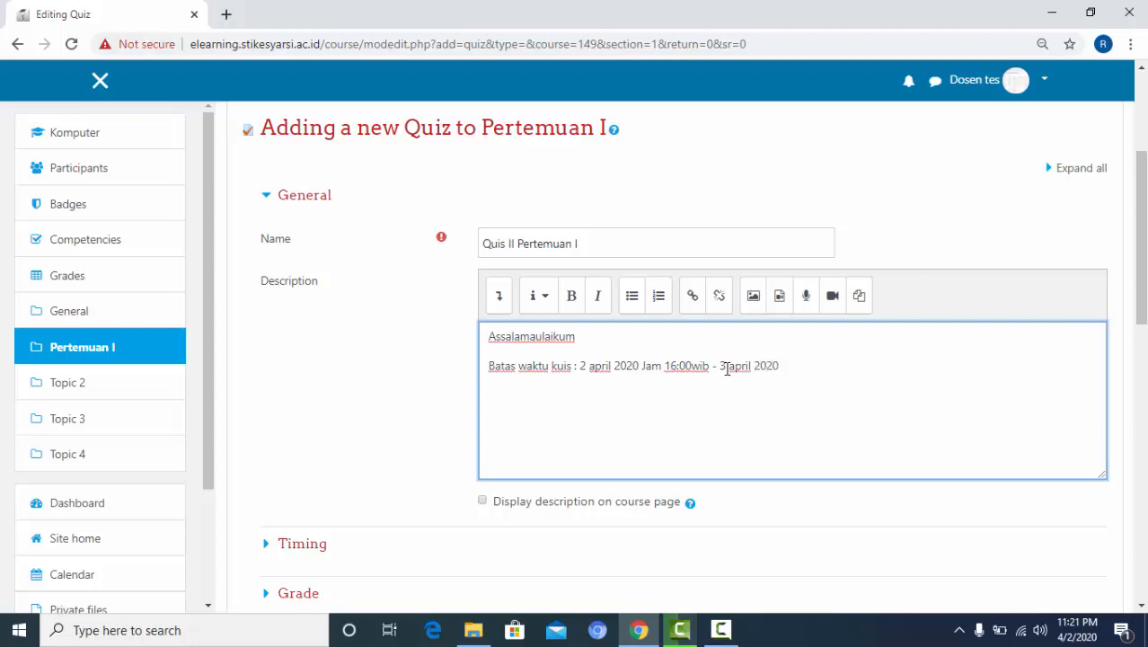
type(" jam")
type("16:00win")
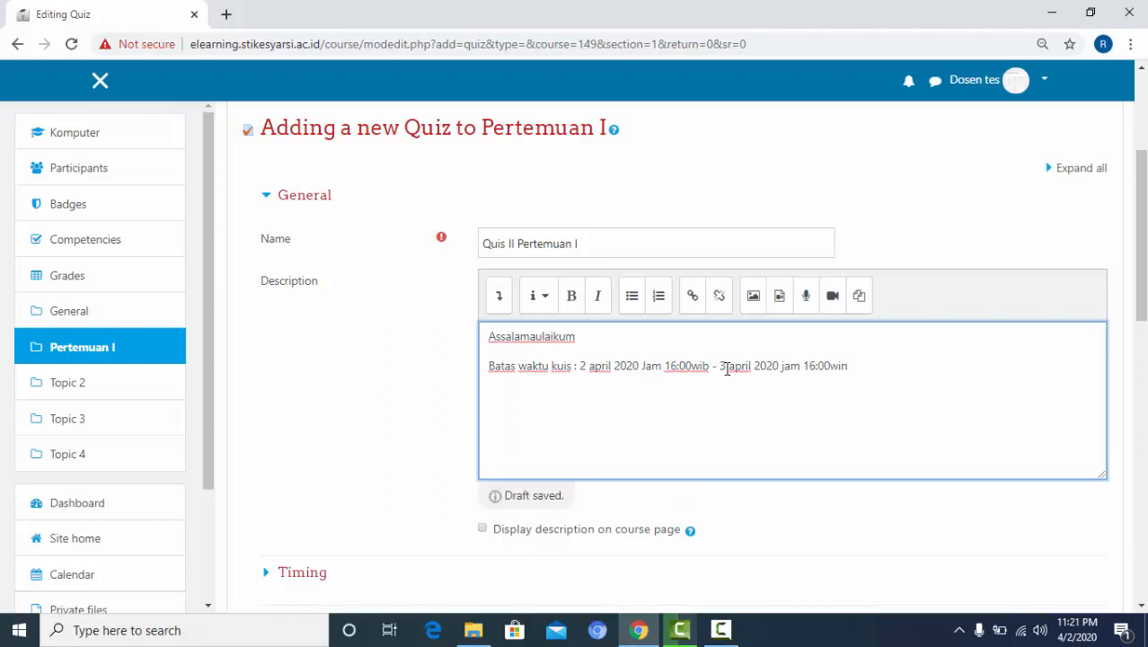
key("BackSpace")
type("b")
Step: Add the description lines "waktu pengerjaan kuis : 10 menit" and "terima kasih", and enable displaying the description on the course page
key("Return")
type("w")
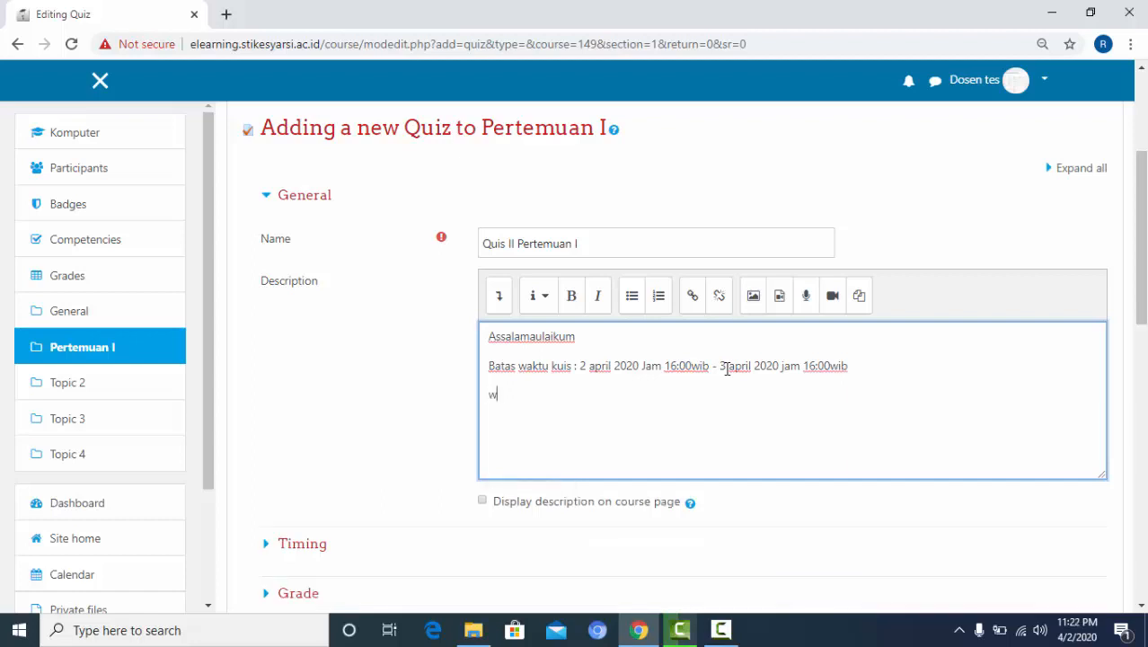
type("aktu pengerjaan kuis")
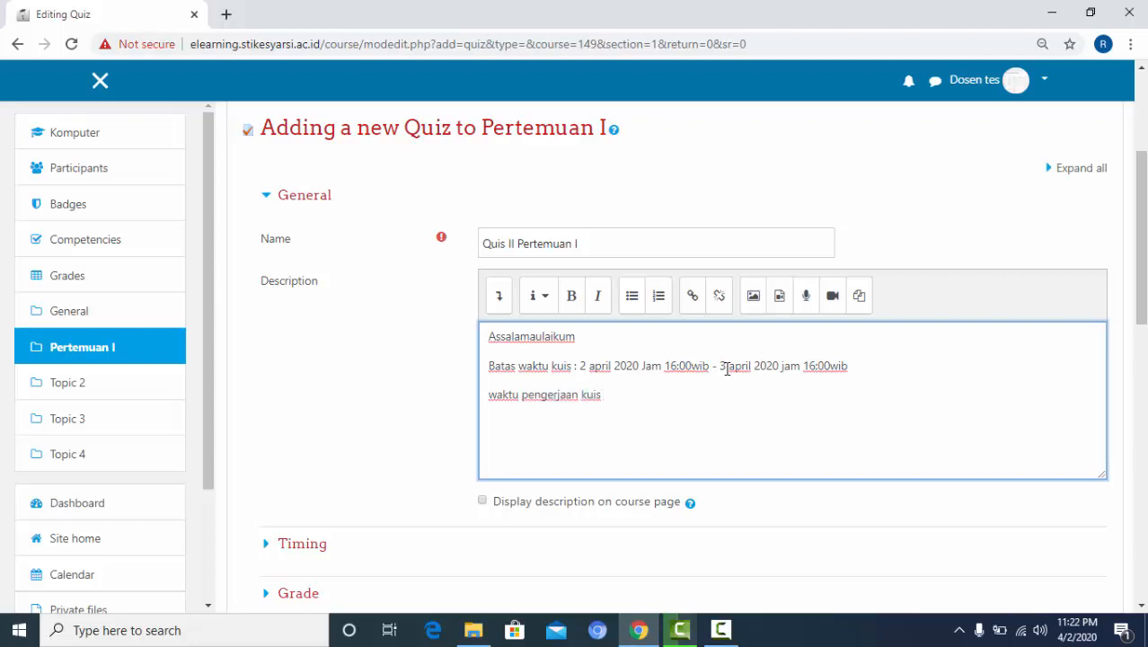
type(" : 10")
type(" menit ")
type("terima ")
type("kasih")
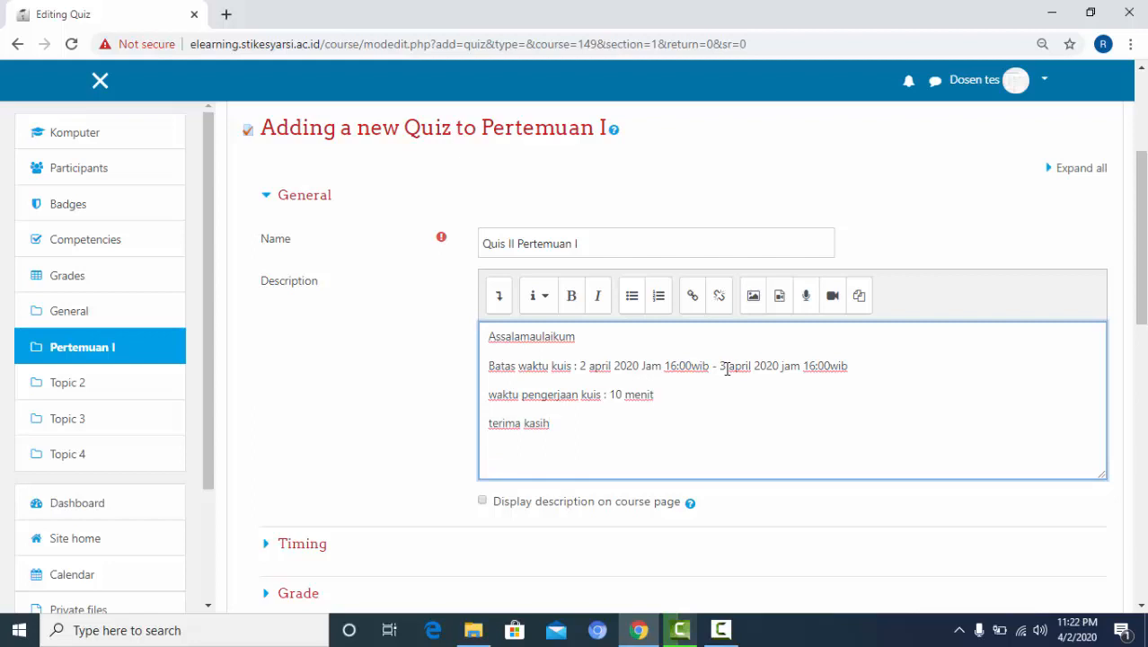
left_click(483, 502)
left_click(484, 502)
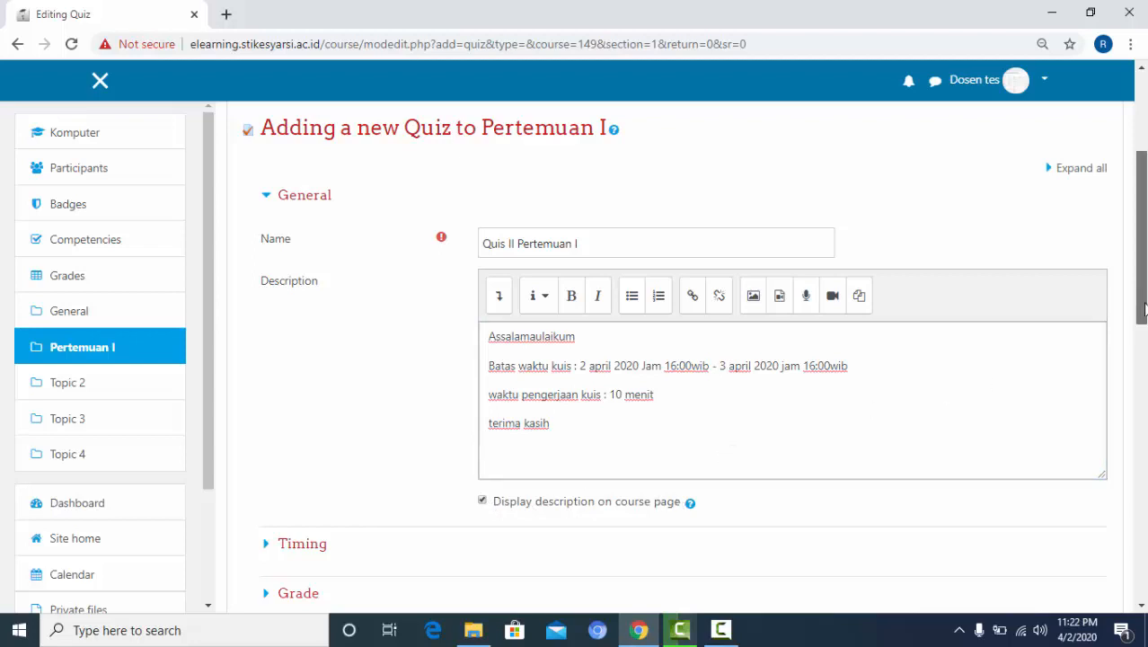
Step: Review the quiz description, examining the quiz period line and the working-time line
left_click_drag(1144, 303, 1143, 352)
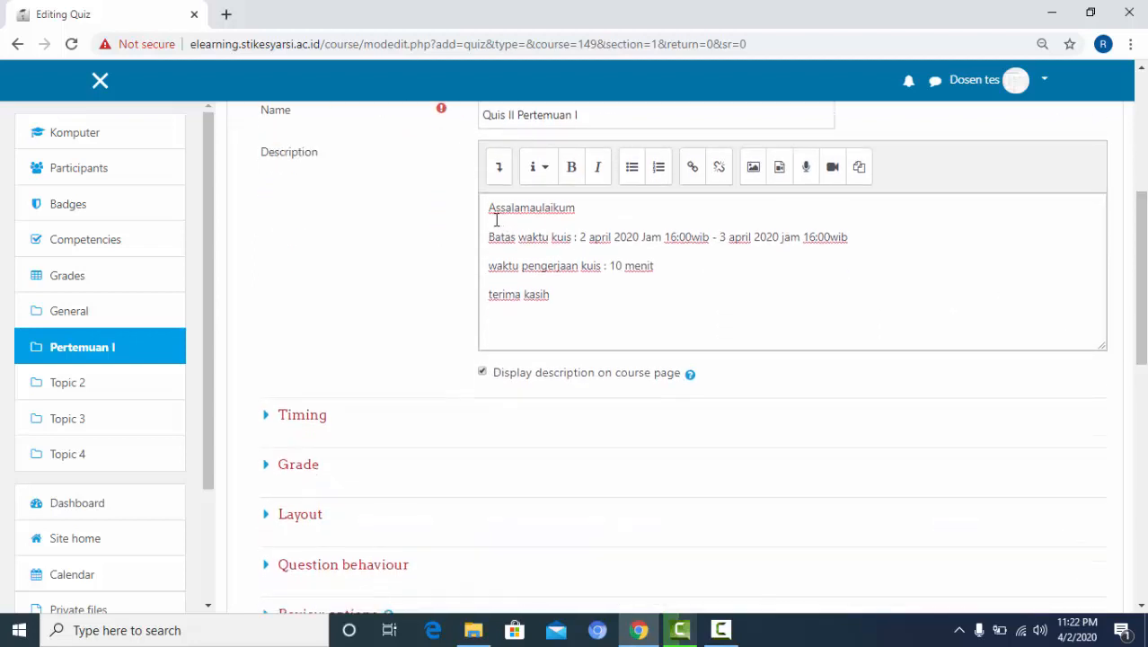
left_click_drag(489, 214, 643, 286)
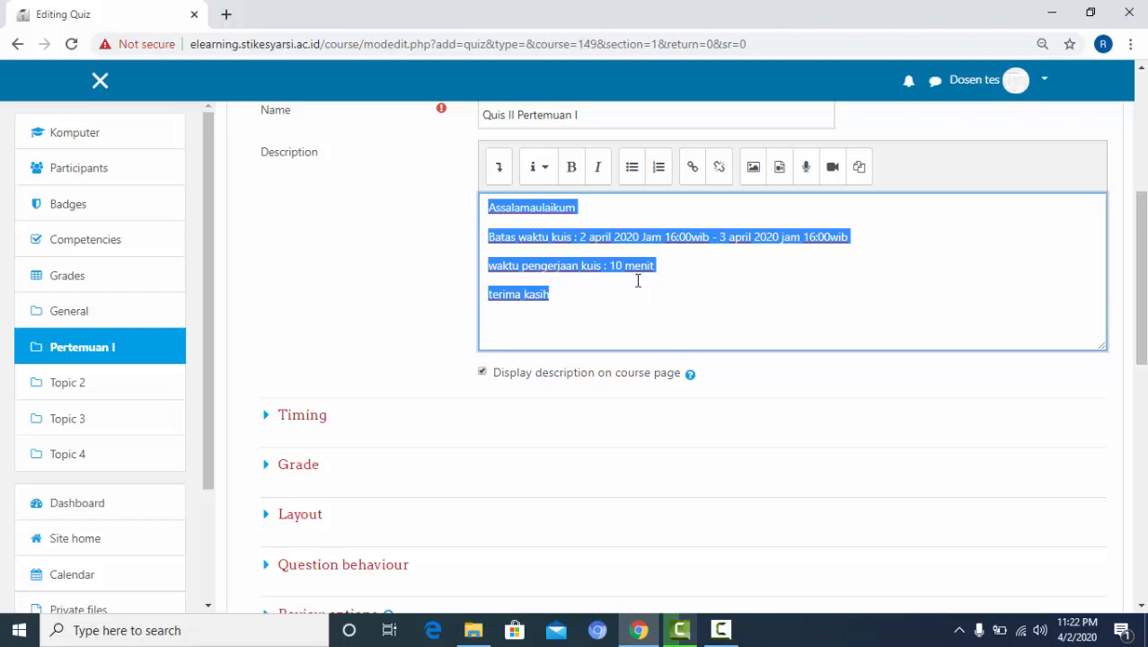
left_click(512, 266)
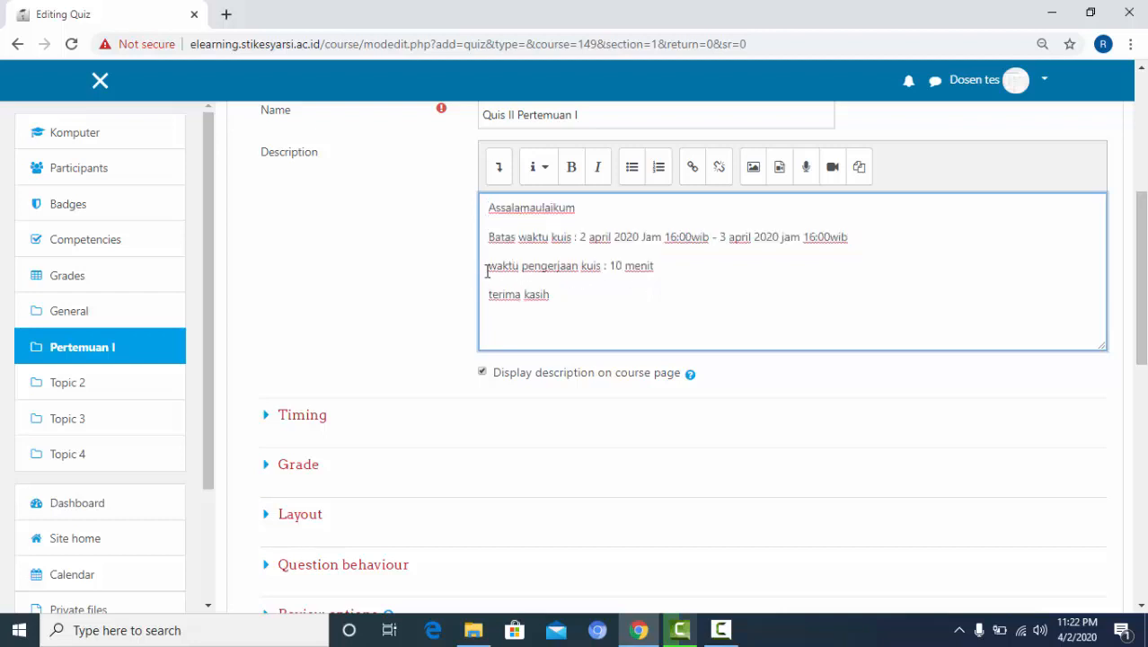
left_click_drag(488, 266, 655, 268)
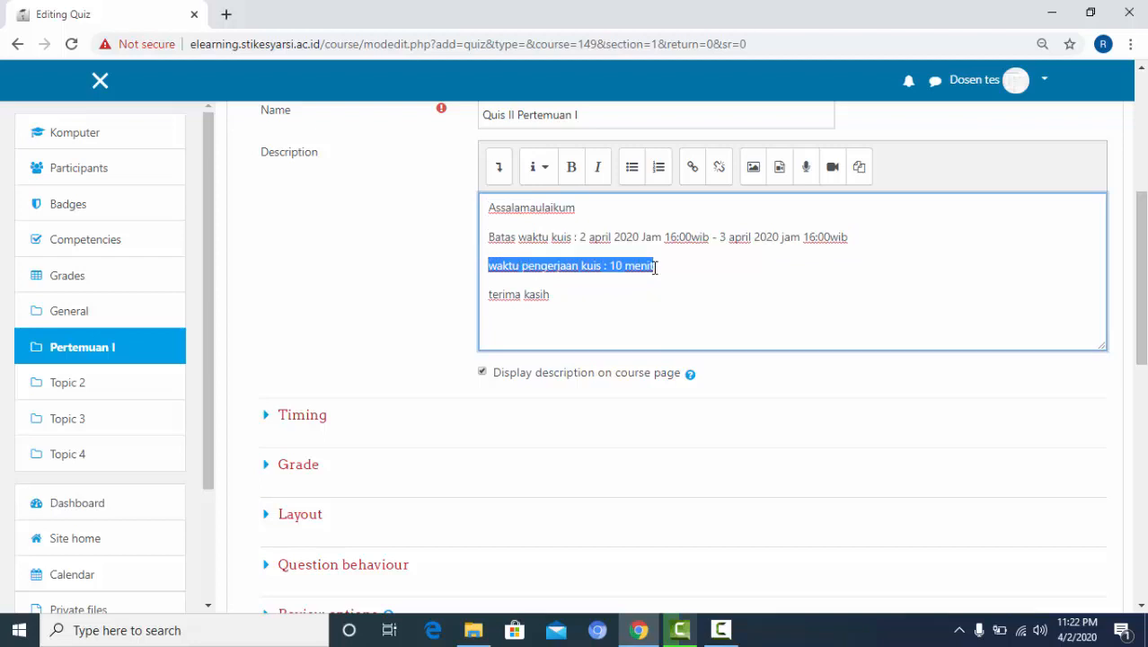
left_click(490, 237)
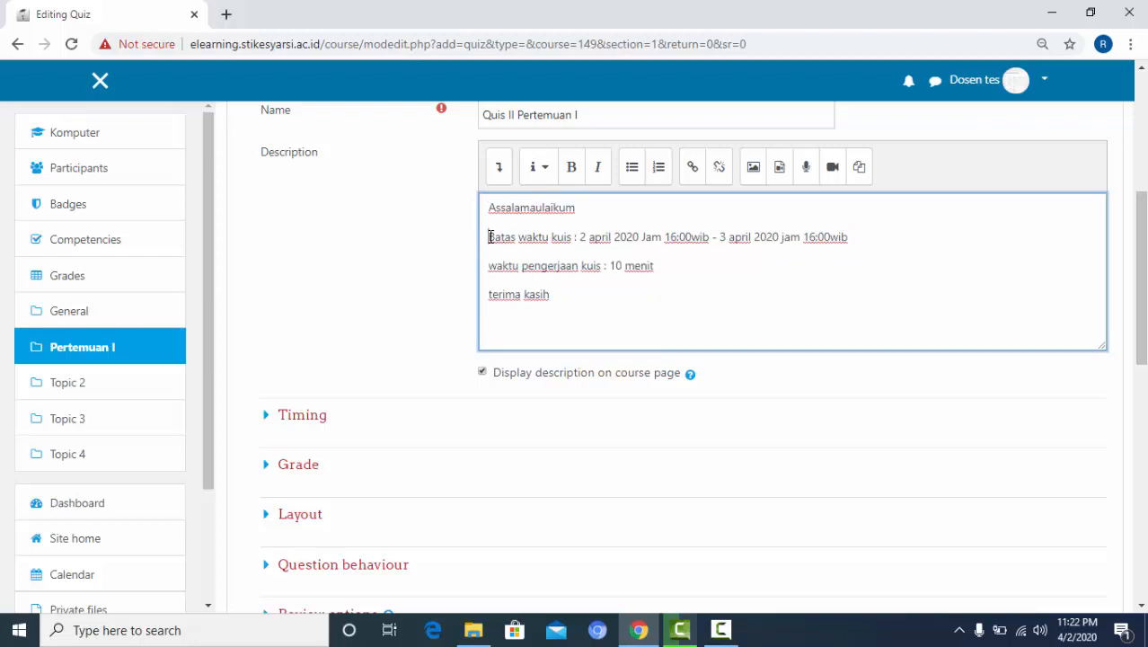
left_click_drag(517, 237, 858, 243)
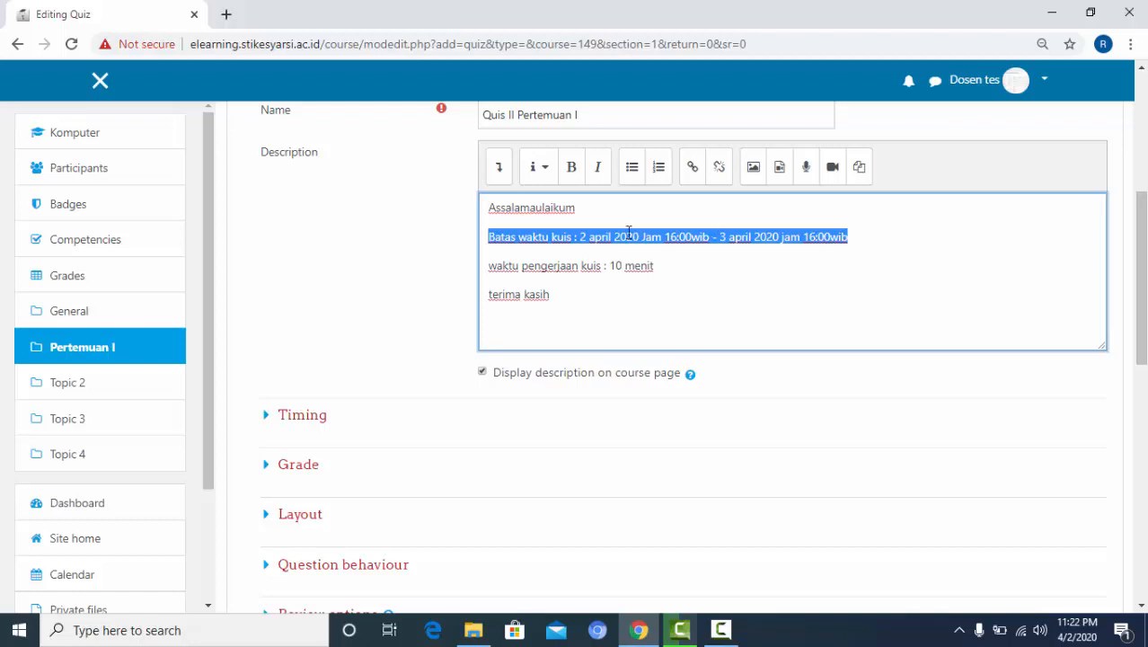
left_click(658, 239)
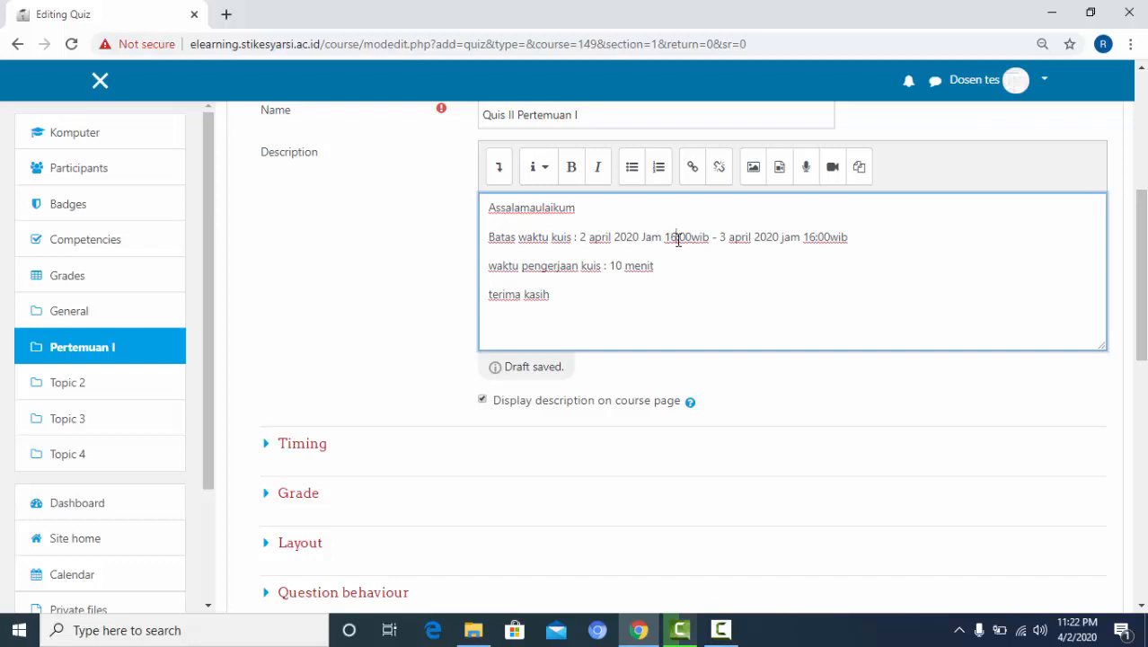
left_click(614, 266)
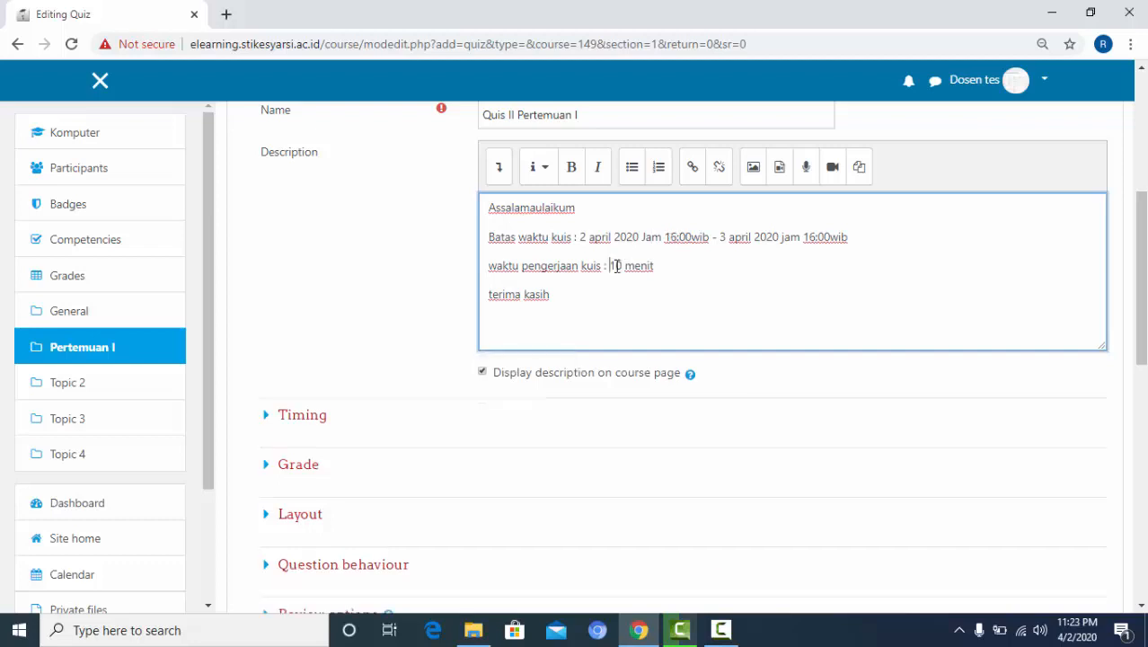
left_click_drag(615, 266, 667, 273)
Step: Insert the line "soal terdiri 10 soal adjective" between the quiz period and working-time lines of the description
left_click(673, 272)
key("Left")
key("Return")
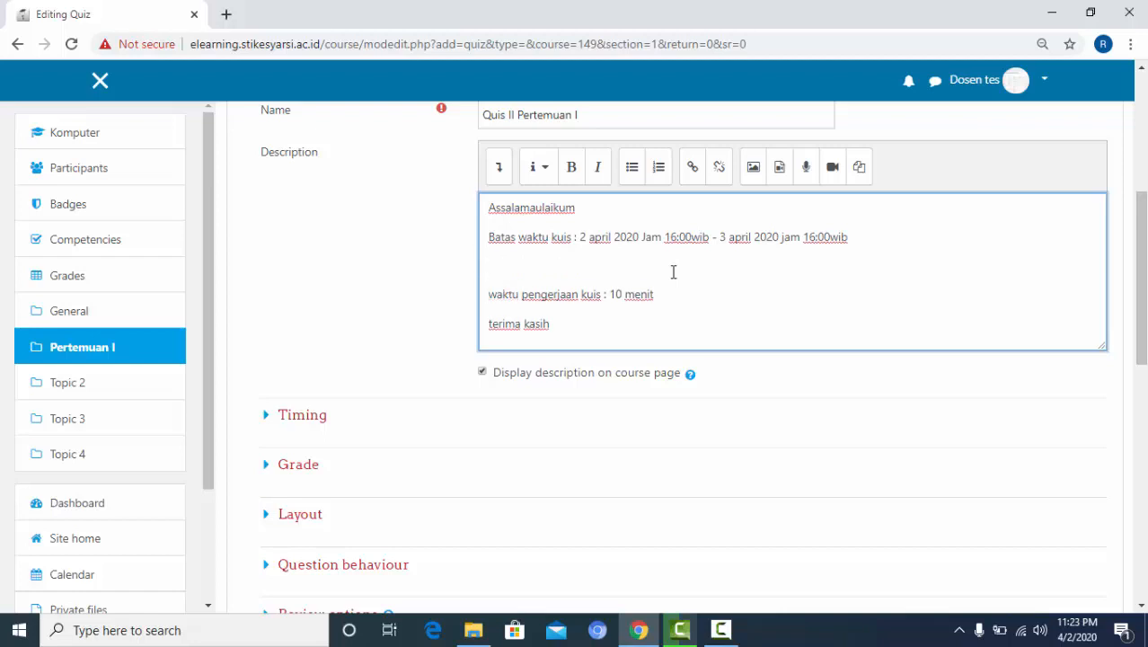
key("Up")
type("soal terdiri 10 soa")
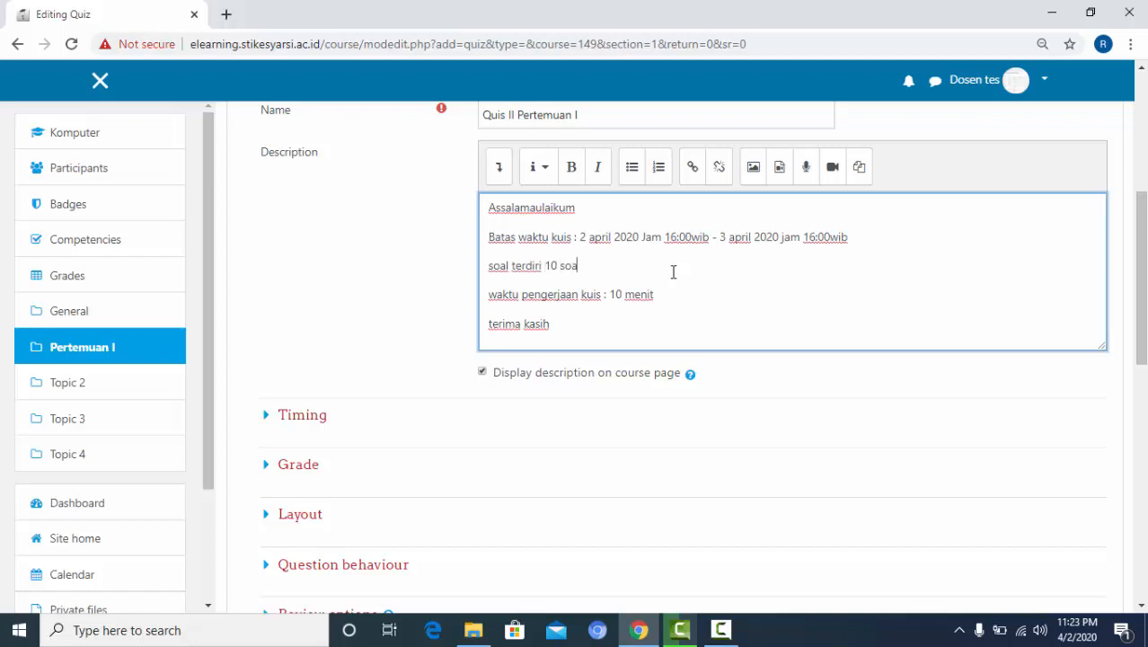
type("l adjective")
left_click_drag(488, 208, 604, 324)
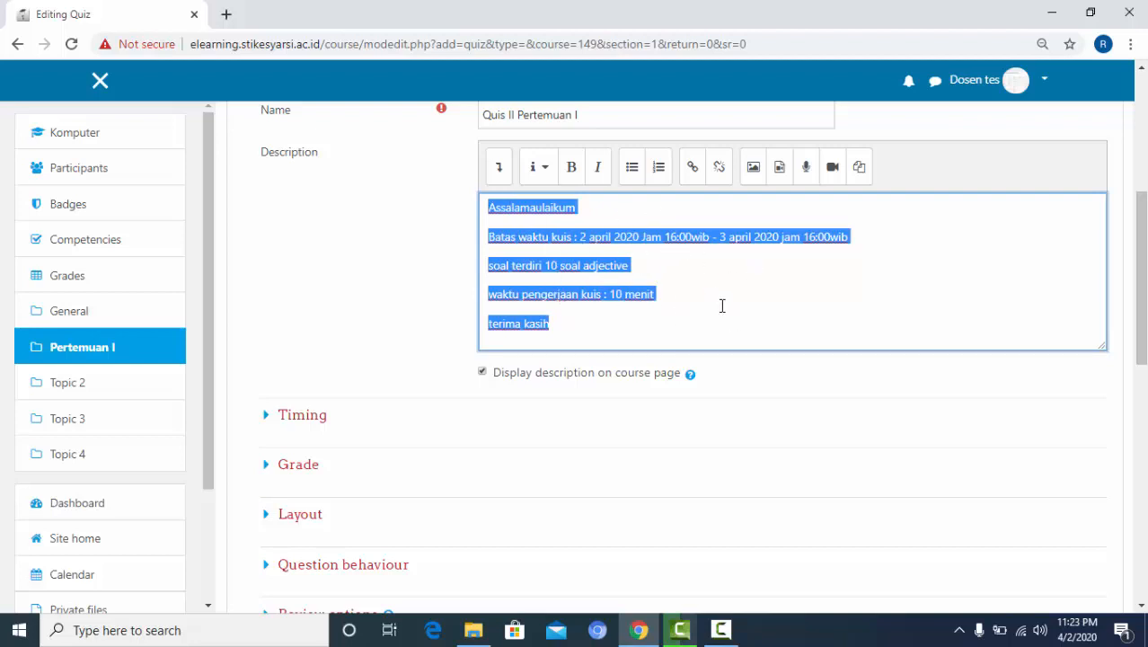
left_click(590, 277)
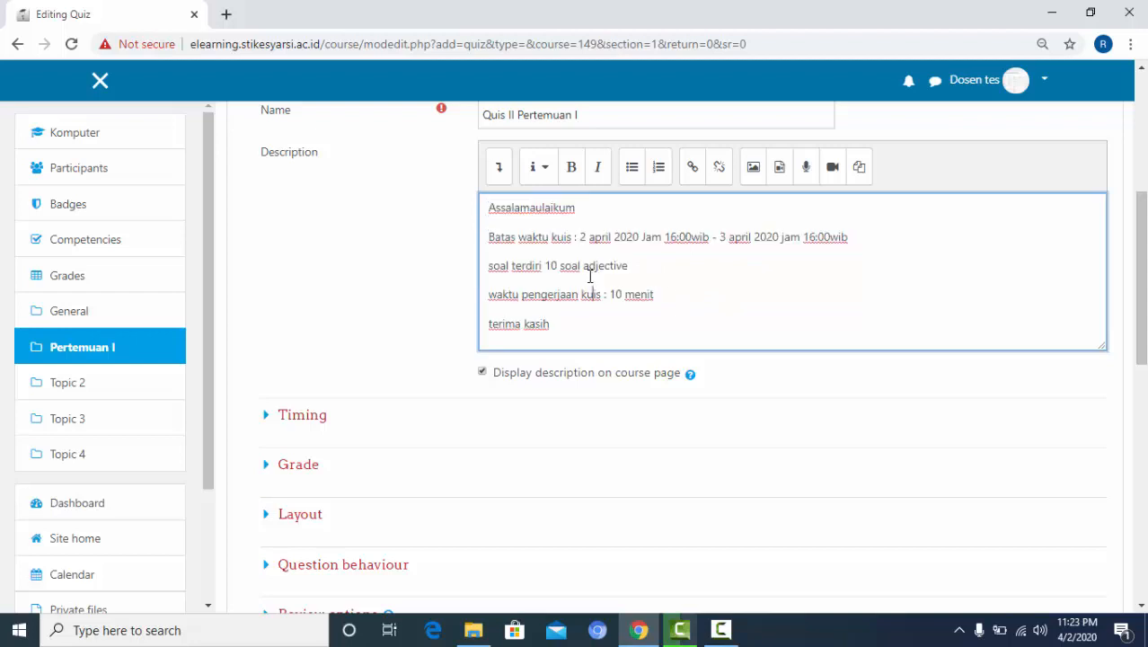
Step: Enable the quiz's opening date in the Timing settings and set its hour to 16
left_click(301, 418)
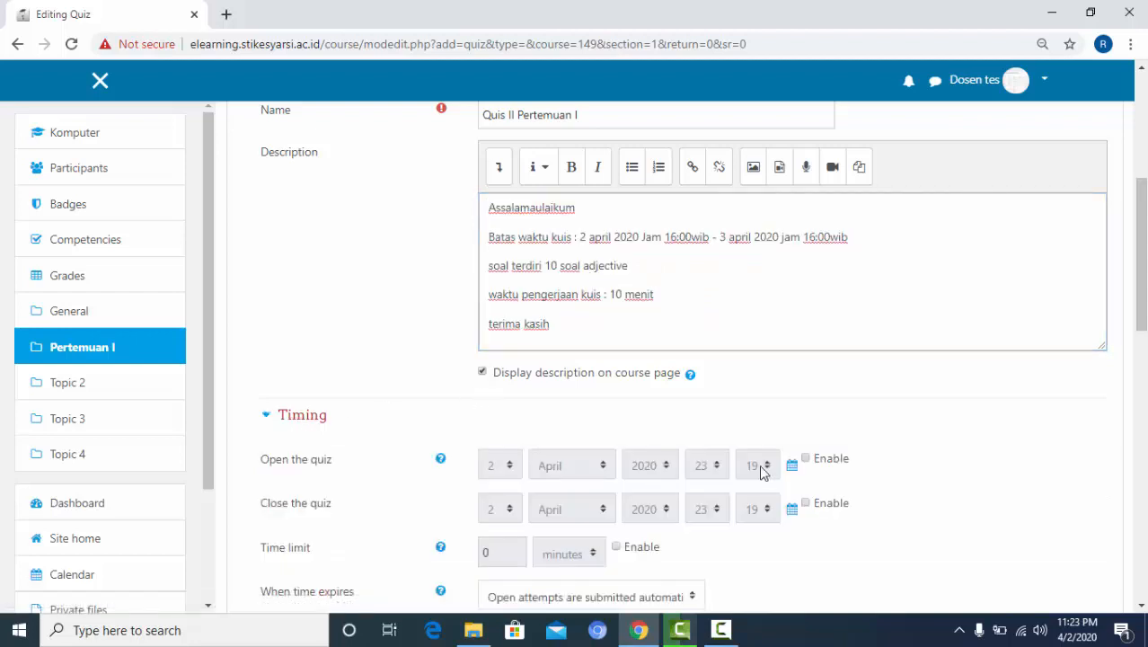
left_click(806, 459)
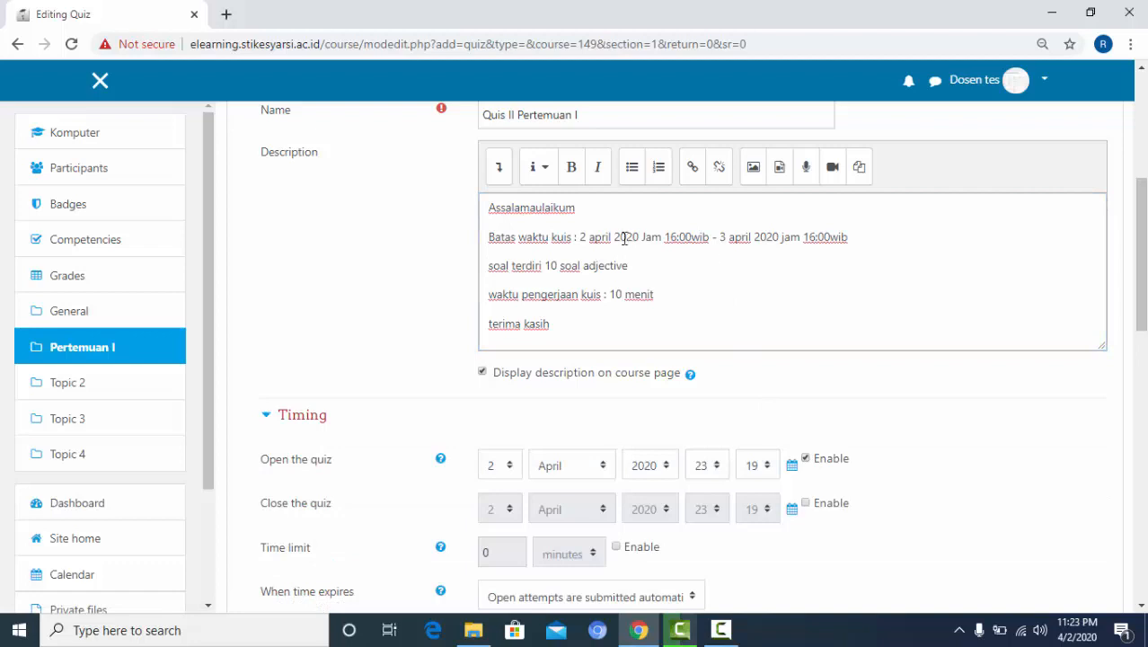
left_click_drag(583, 239, 700, 238)
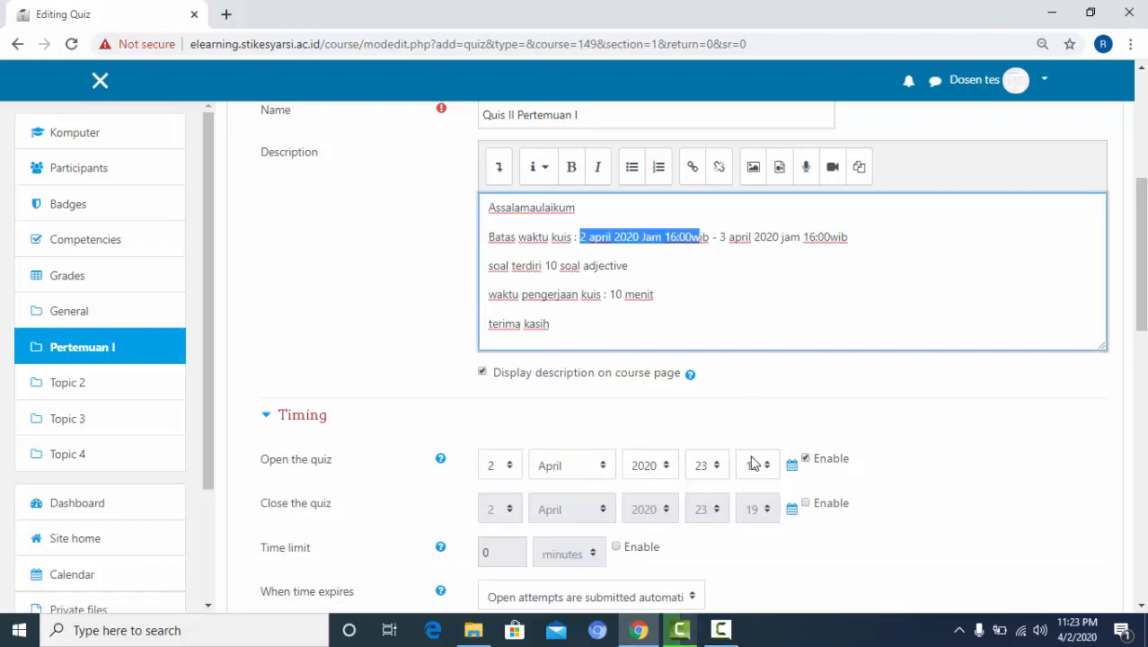
left_click(716, 474)
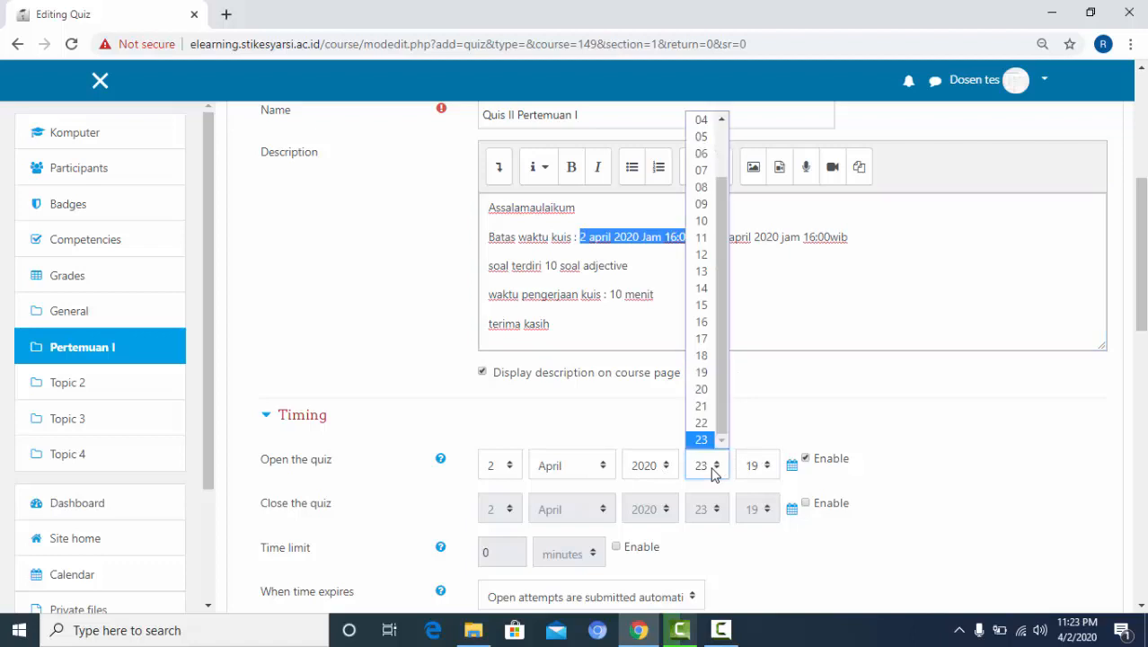
left_click(707, 322)
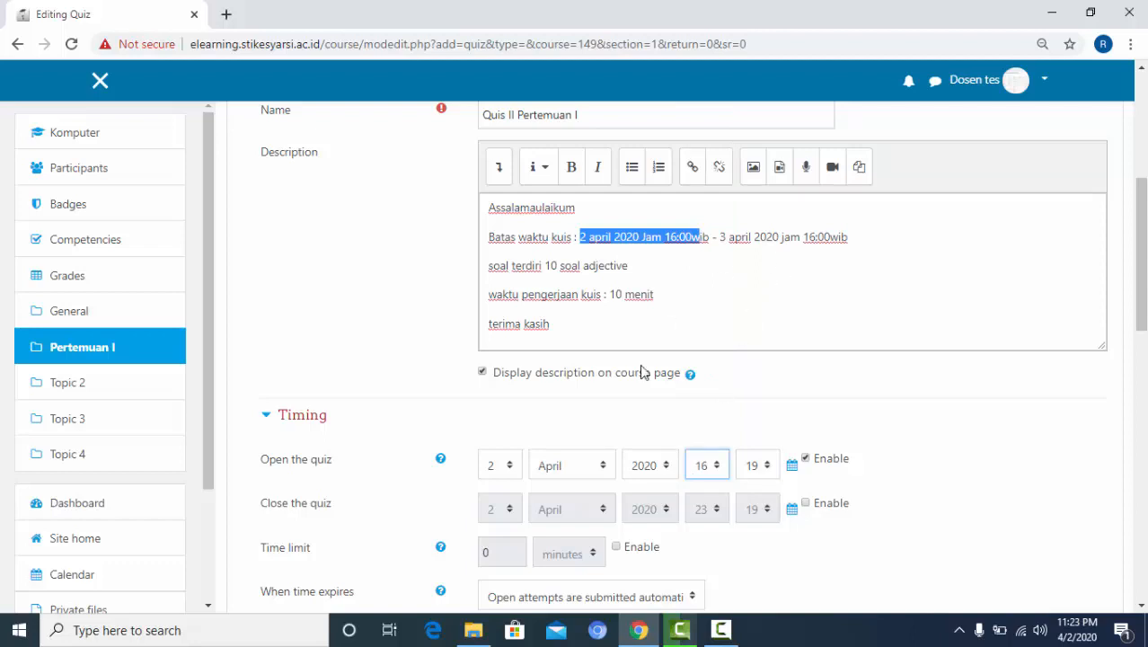
Step: Enable the quiz's closing date and set it to 3 April 2020 at 16:00
left_click(807, 502)
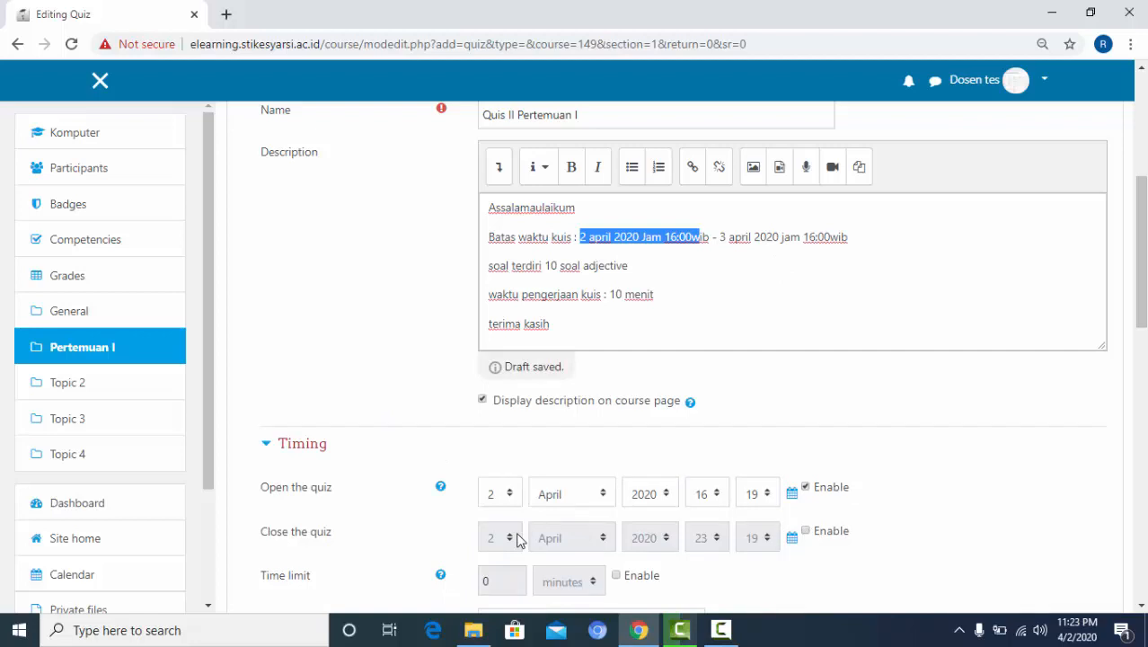
left_click(805, 531)
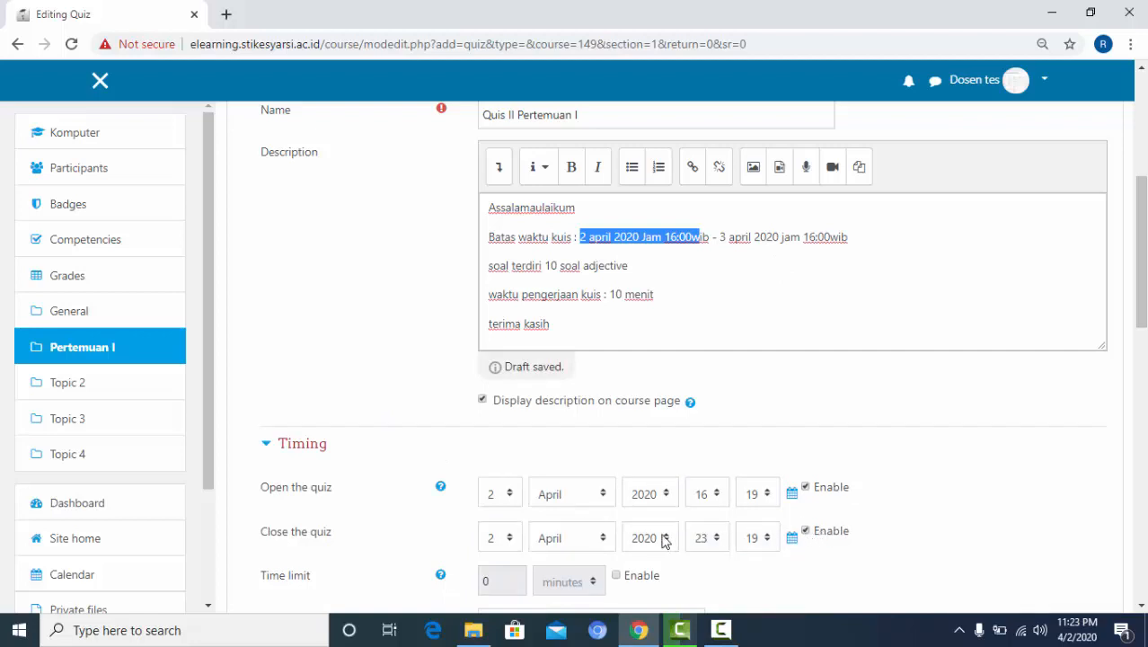
left_click(517, 539)
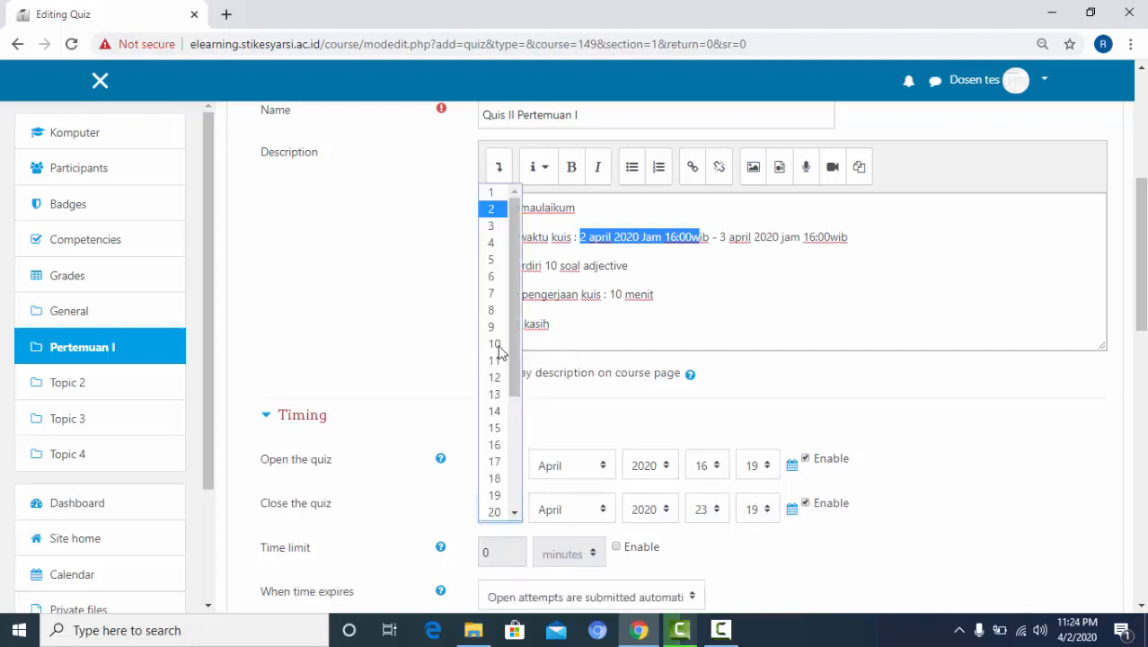
left_click(493, 225)
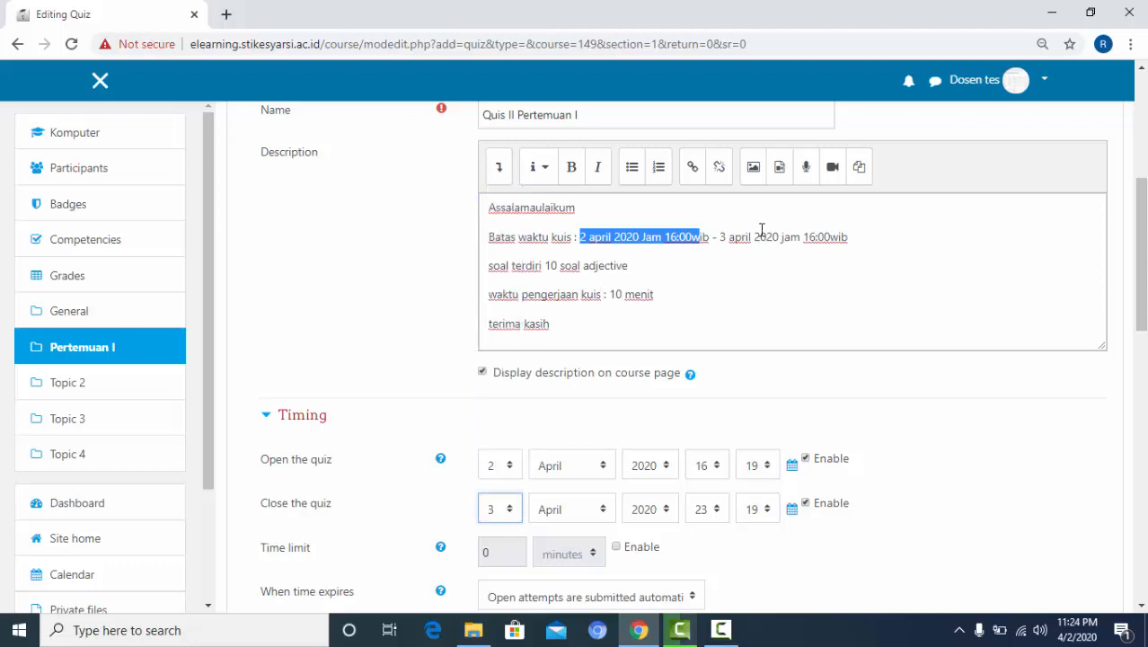
left_click(707, 509)
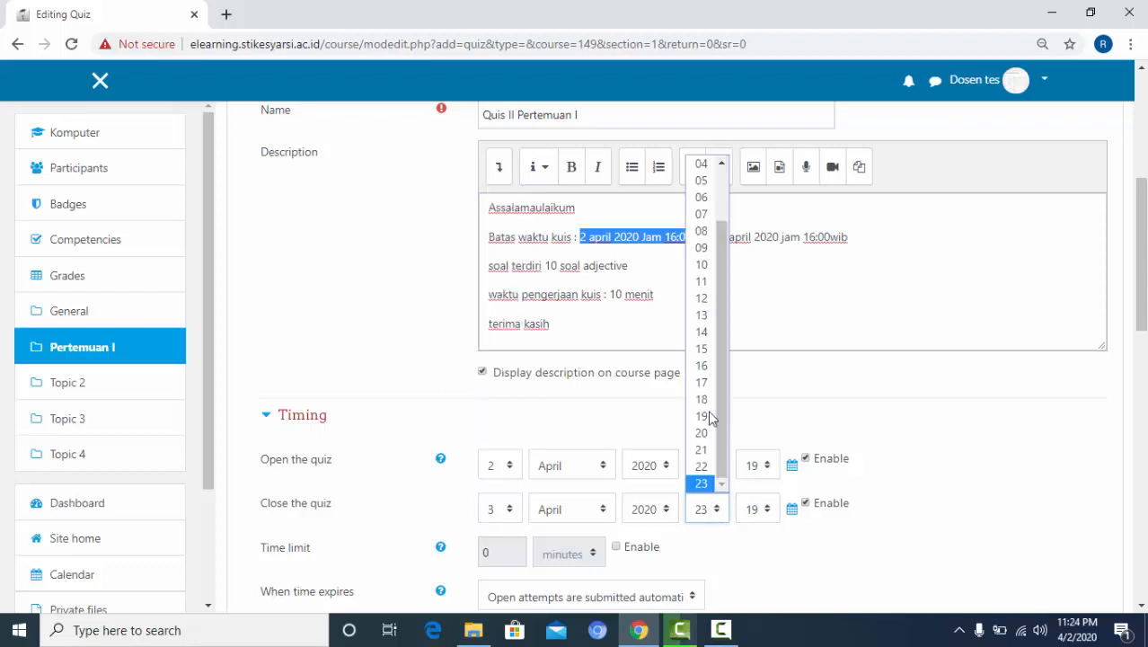
left_click(703, 365)
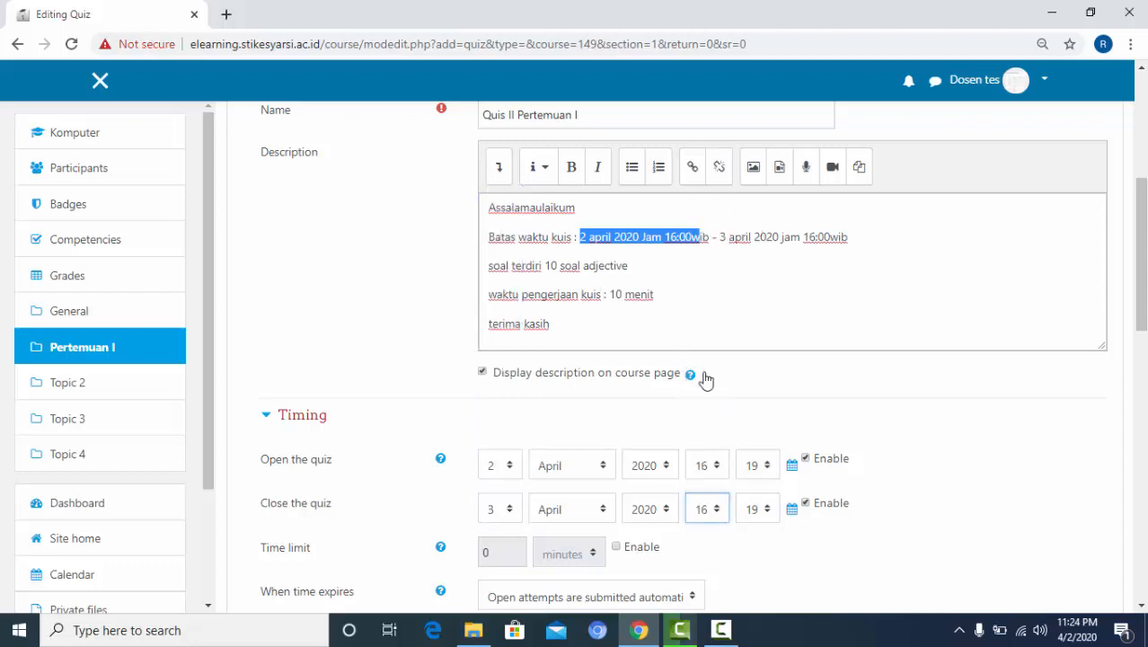
left_click(769, 510)
left_click(758, 167)
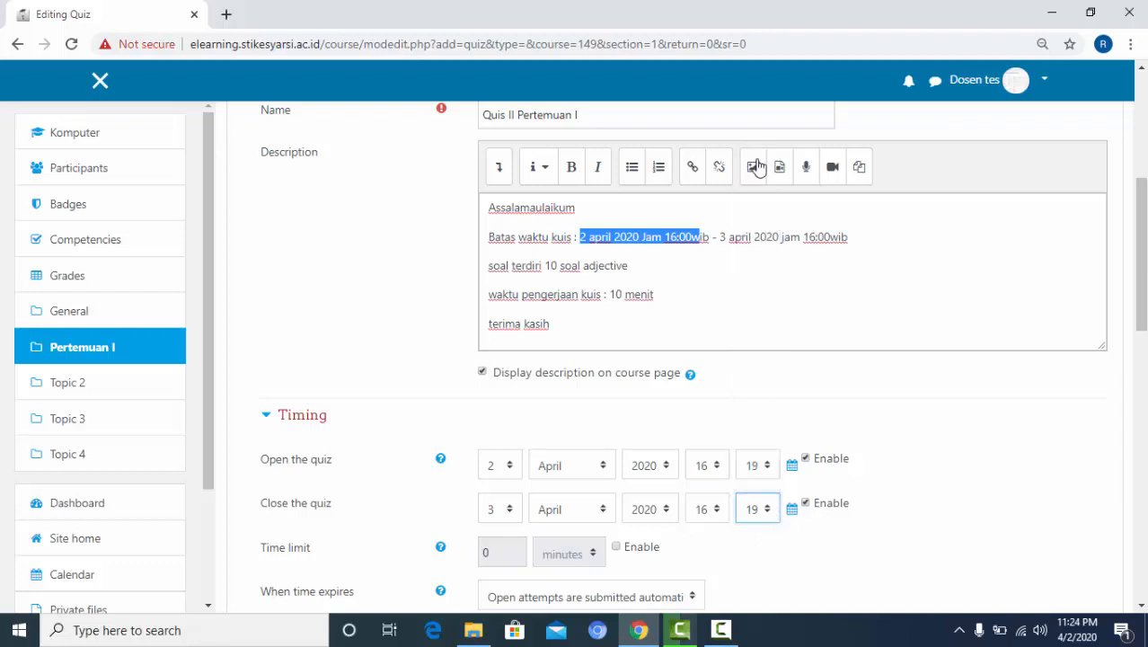
Step: Set the minutes of the quiz's opening time to 00
left_click(760, 464)
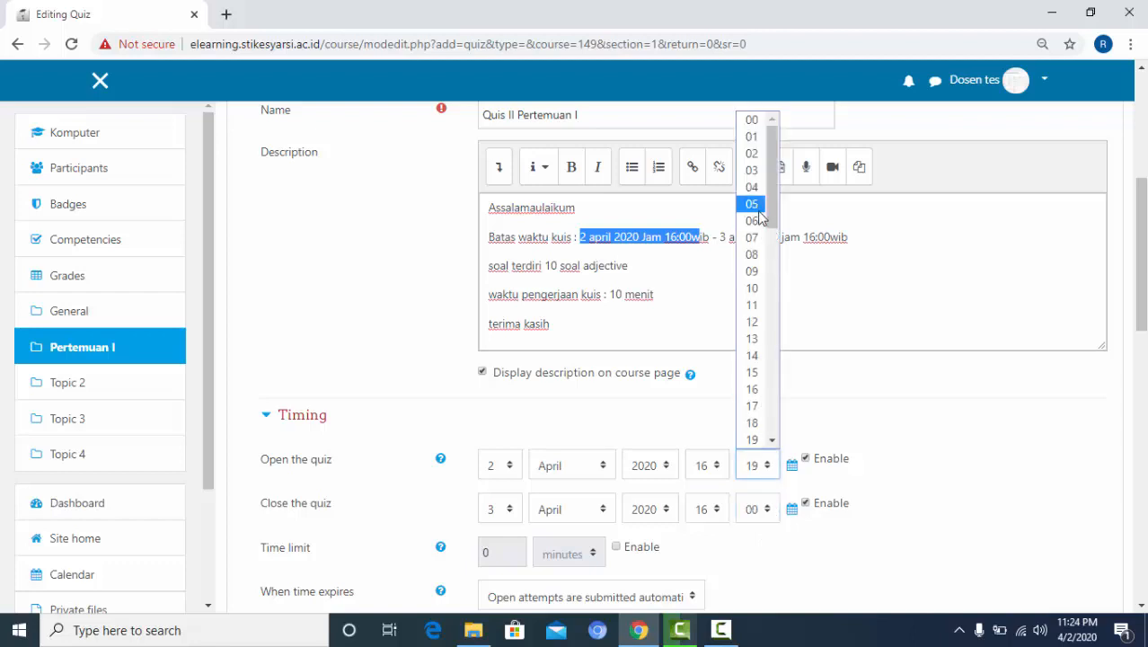
left_click(752, 120)
left_click(930, 439)
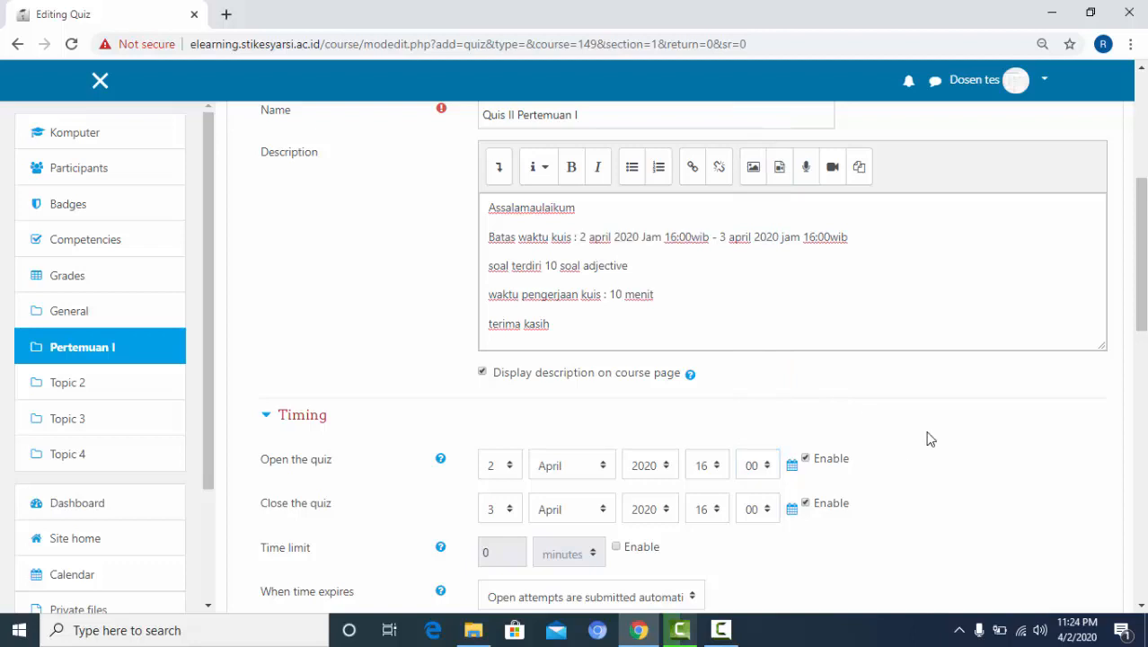
Step: Check the period stated in the description, and enable a quiz time limit of 10 minutes
left_click_drag(1144, 330, 1144, 352)
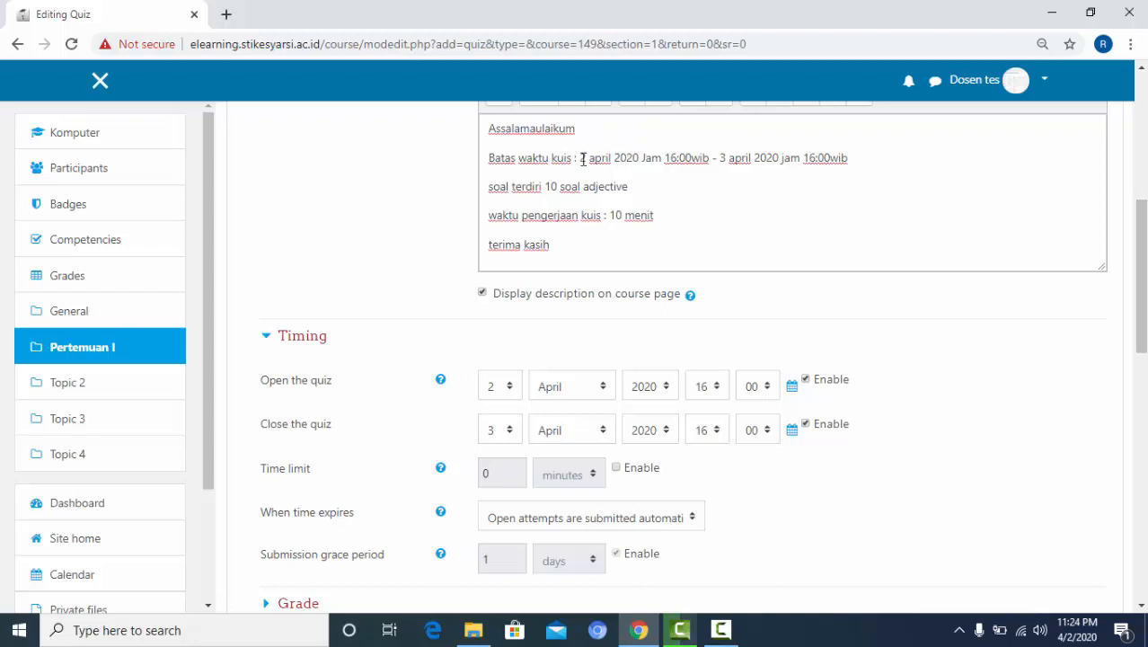
left_click_drag(607, 160, 662, 170)
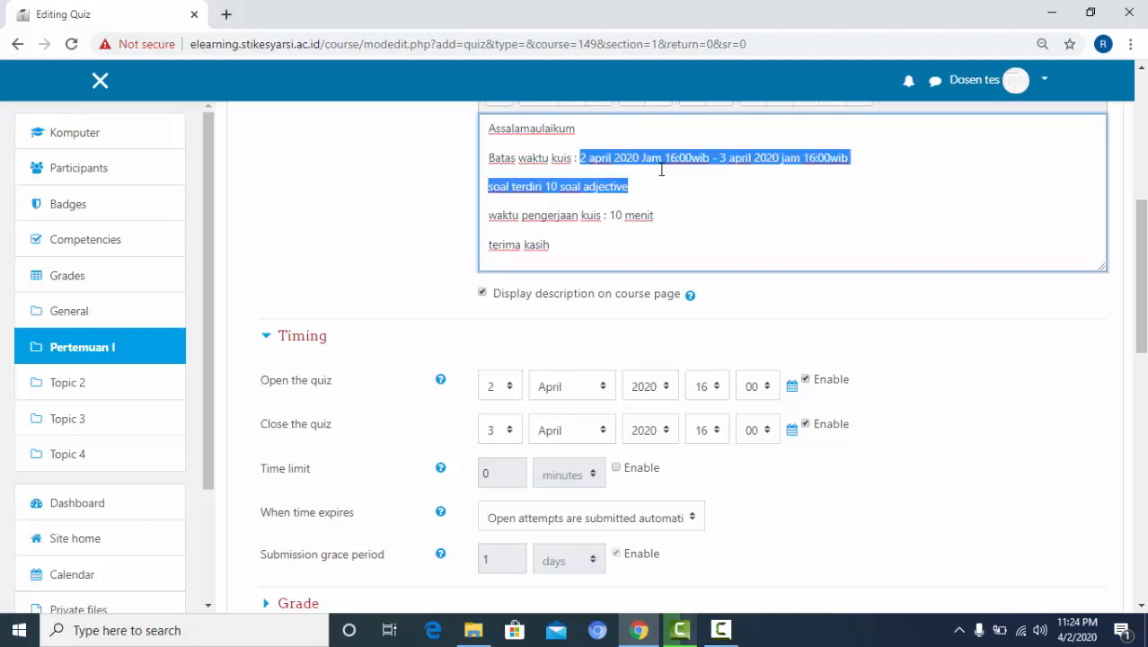
left_click(727, 174)
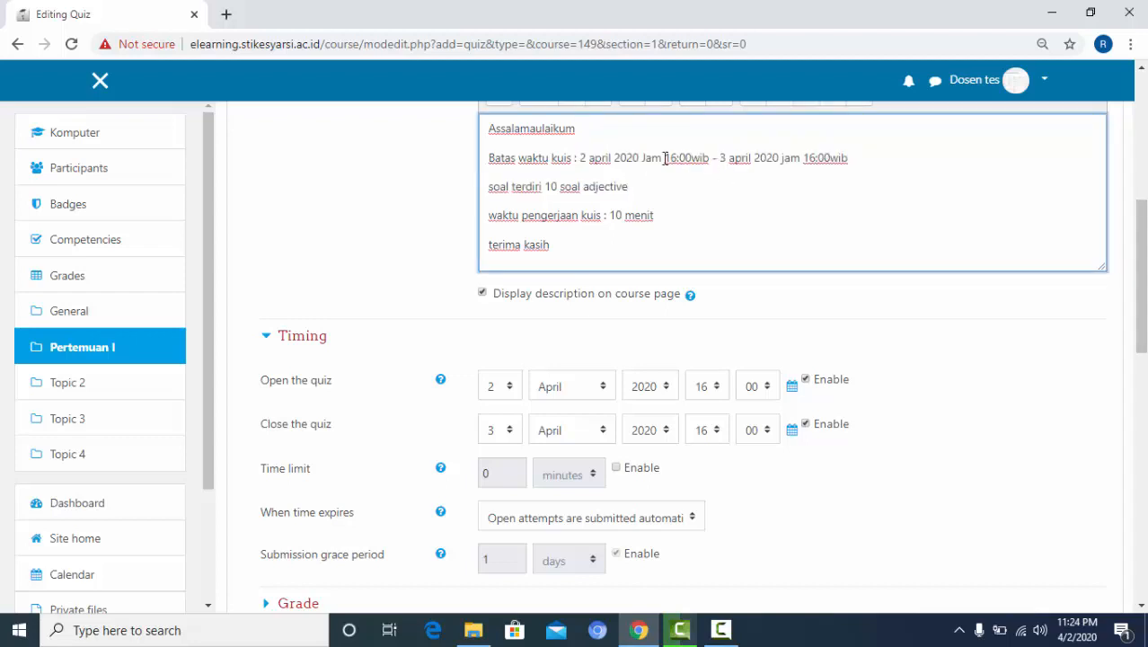
left_click_drag(665, 158, 688, 157)
left_click(787, 157)
left_click_drag(806, 158, 844, 162)
left_click(616, 468)
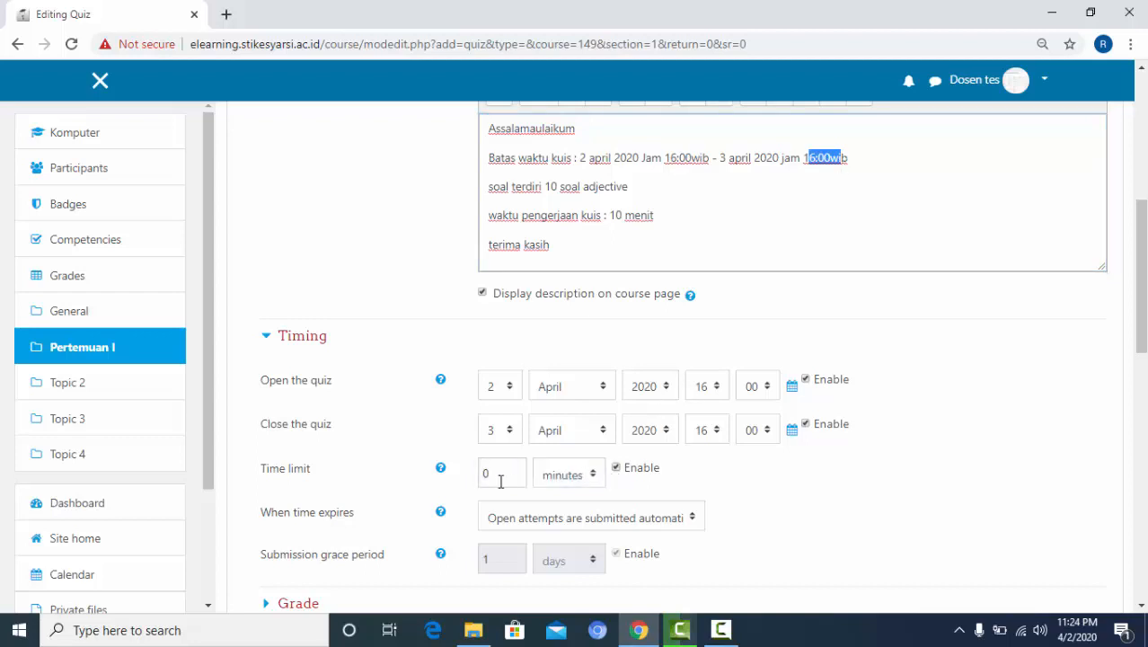
left_click_drag(499, 477, 440, 486)
type("10")
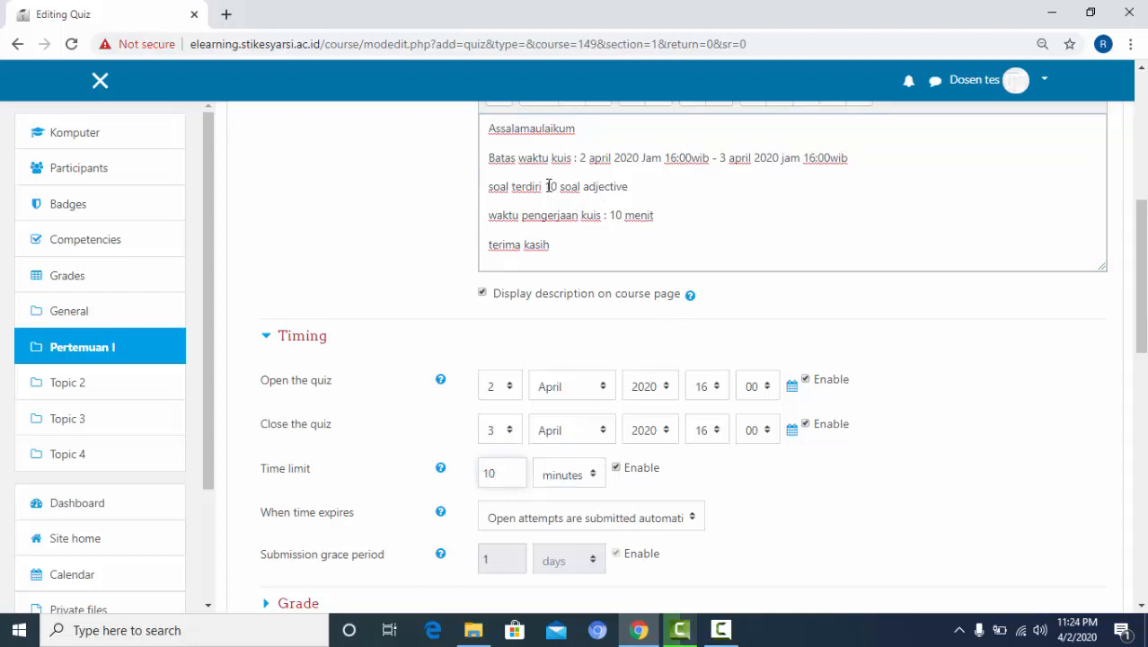
left_click_drag(548, 186, 568, 185)
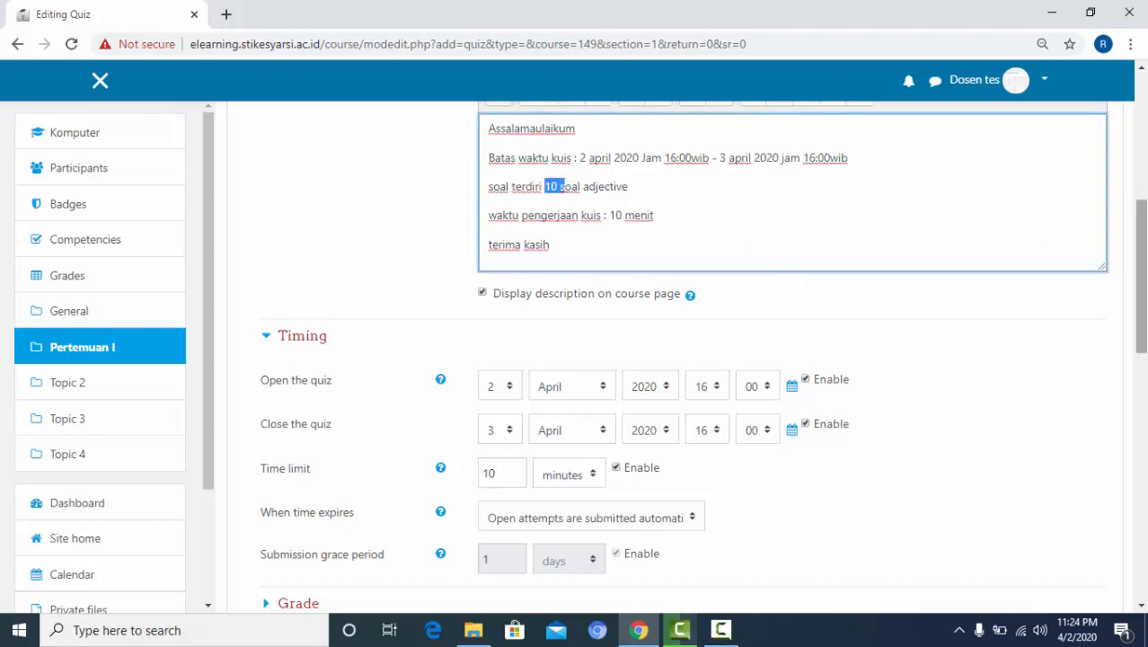
Step: Set the quiz's completion tracking to "Show activity as complete when conditions are met", and save and display the quiz
left_click_drag(1141, 238, 1132, 366)
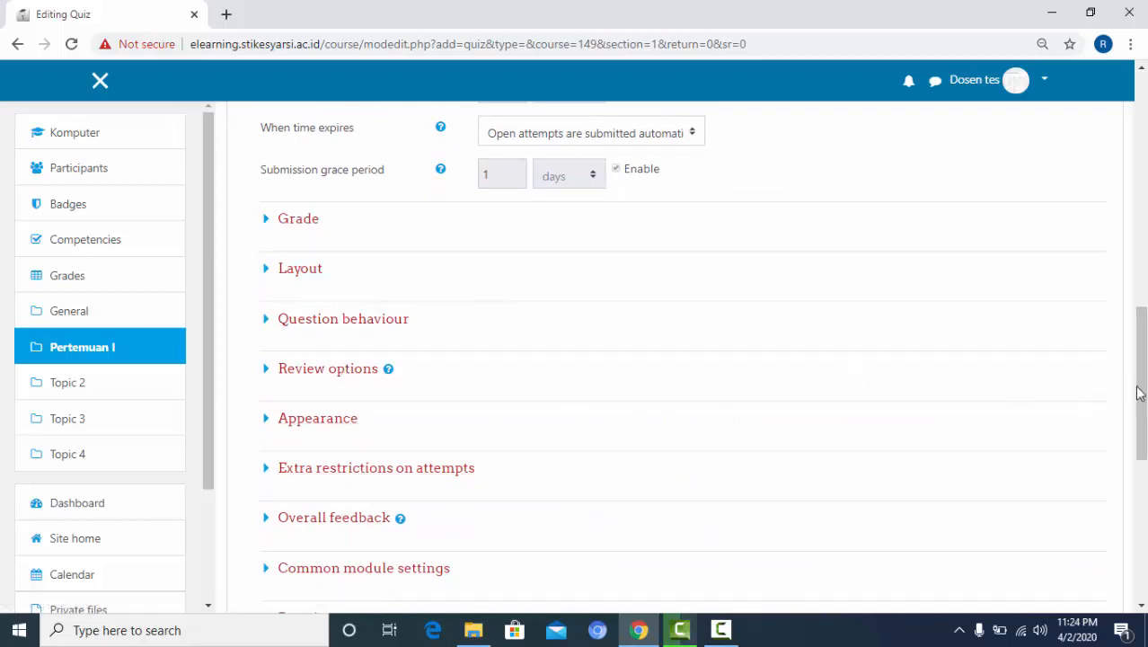
left_click_drag(1141, 389, 1141, 440)
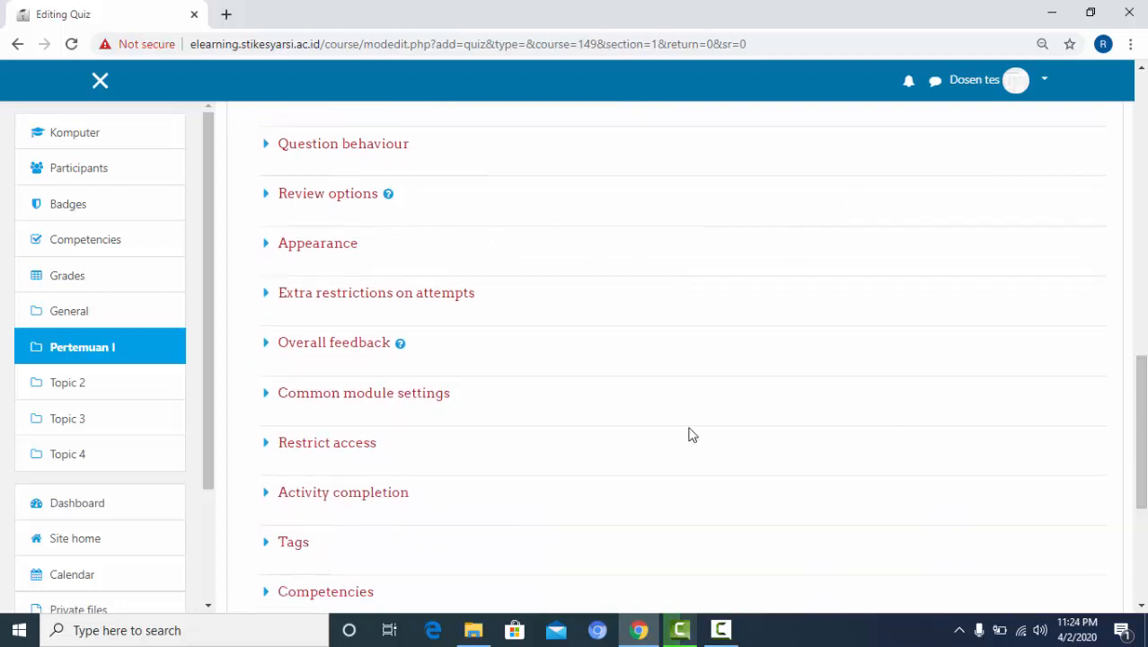
left_click(358, 494)
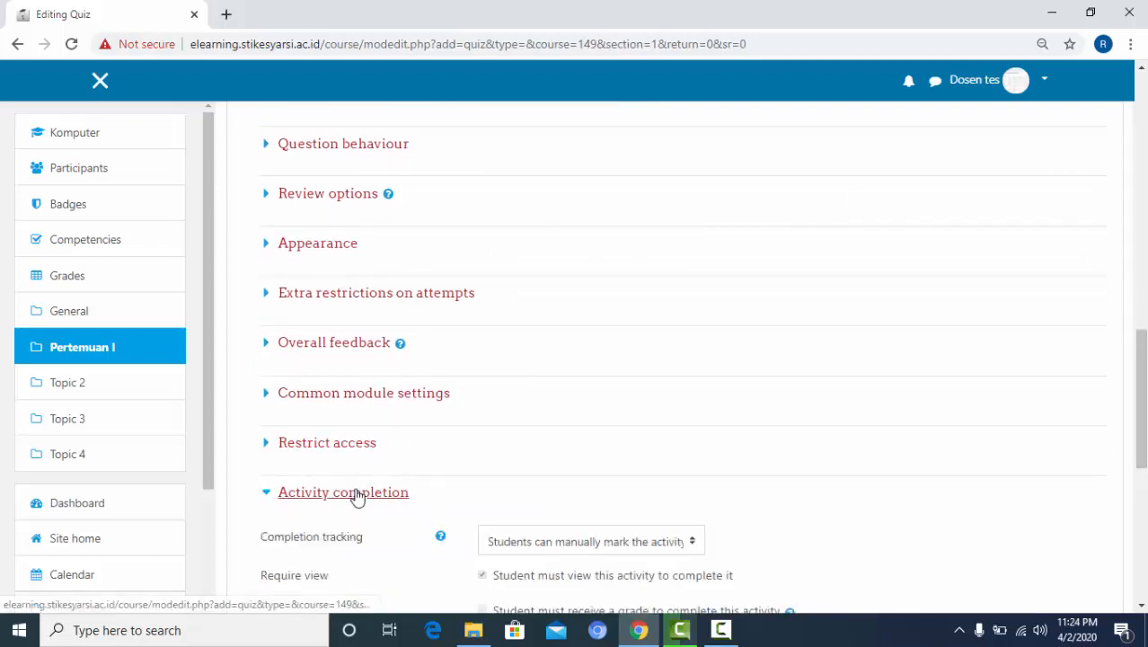
left_click(593, 542)
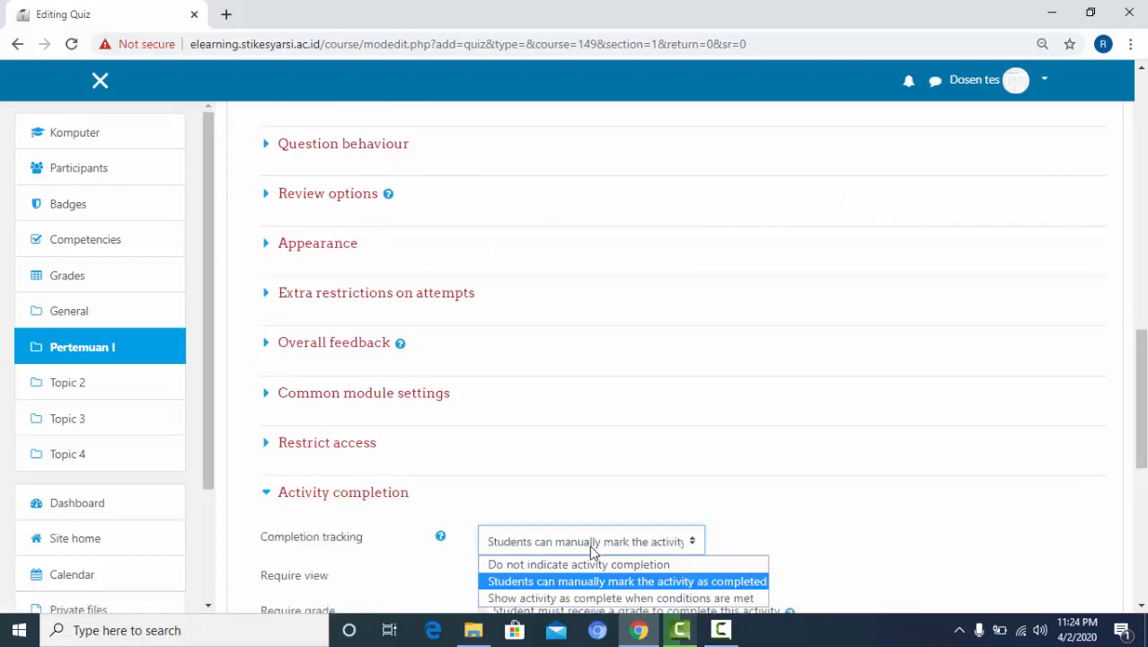
left_click(558, 600)
left_click_drag(1141, 370, 1143, 451)
left_click(772, 537)
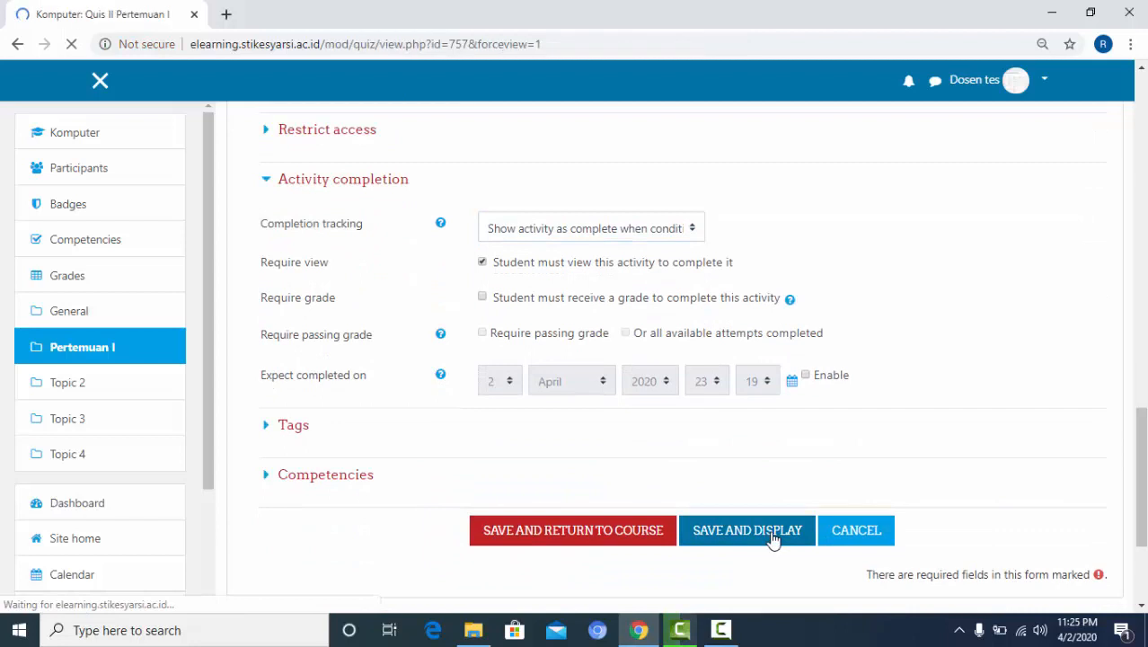
Step: Review the saved quiz's title, description, opening and closing times, time limit and grading method
scroll(600, 400, "down", 4)
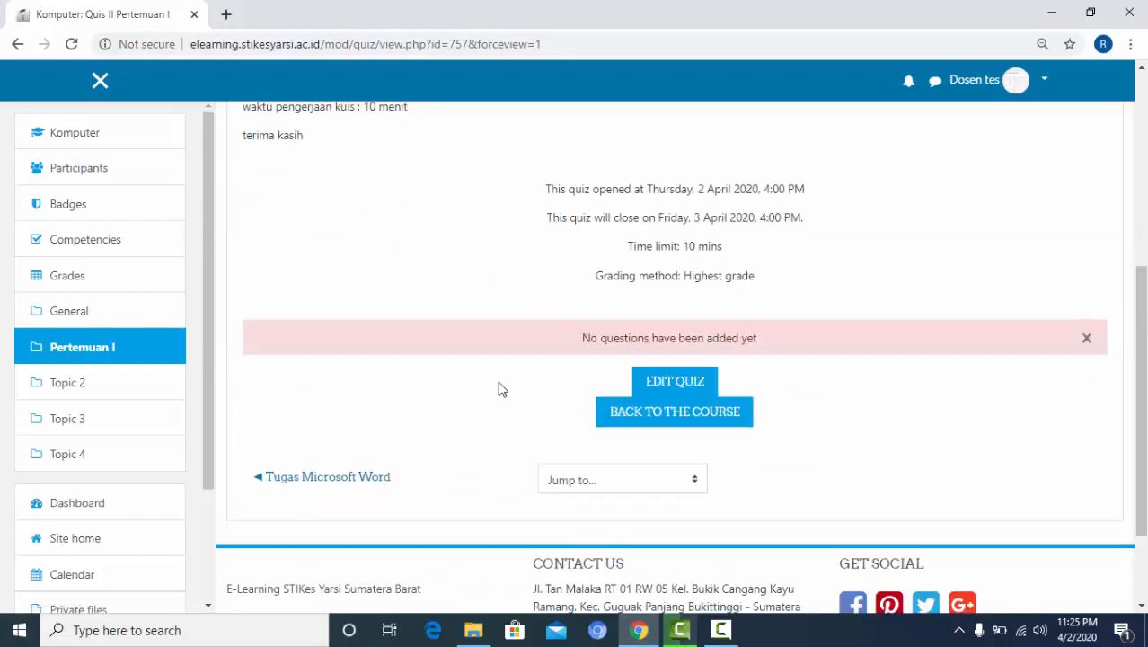
left_click_drag(1143, 421, 1142, 349)
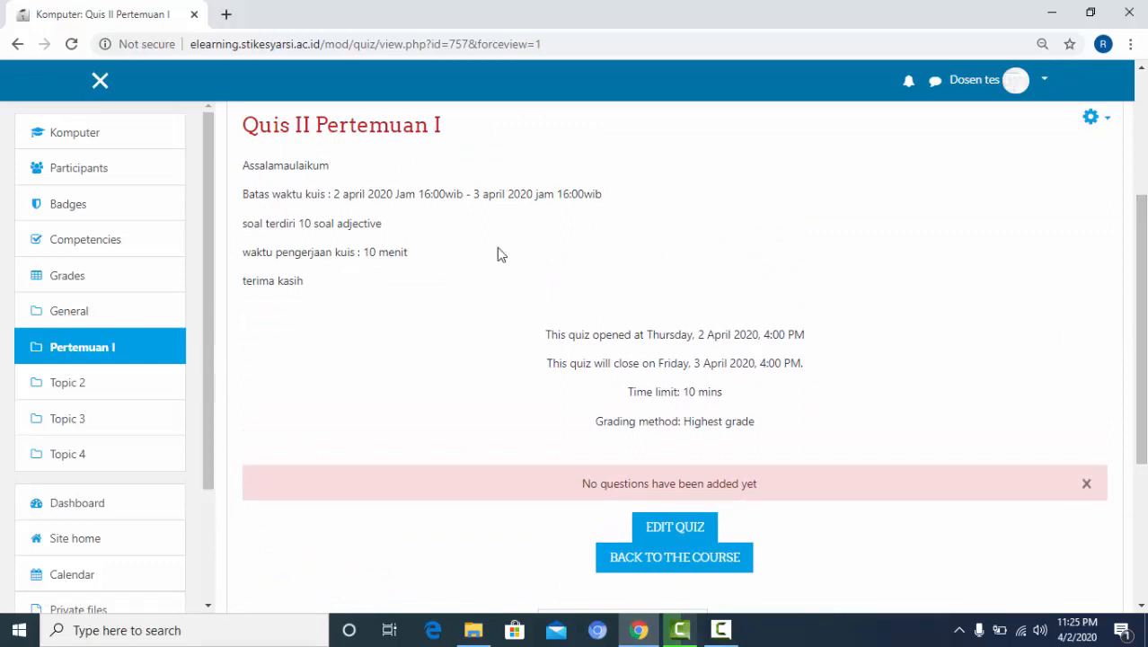
left_click_drag(240, 131, 381, 275)
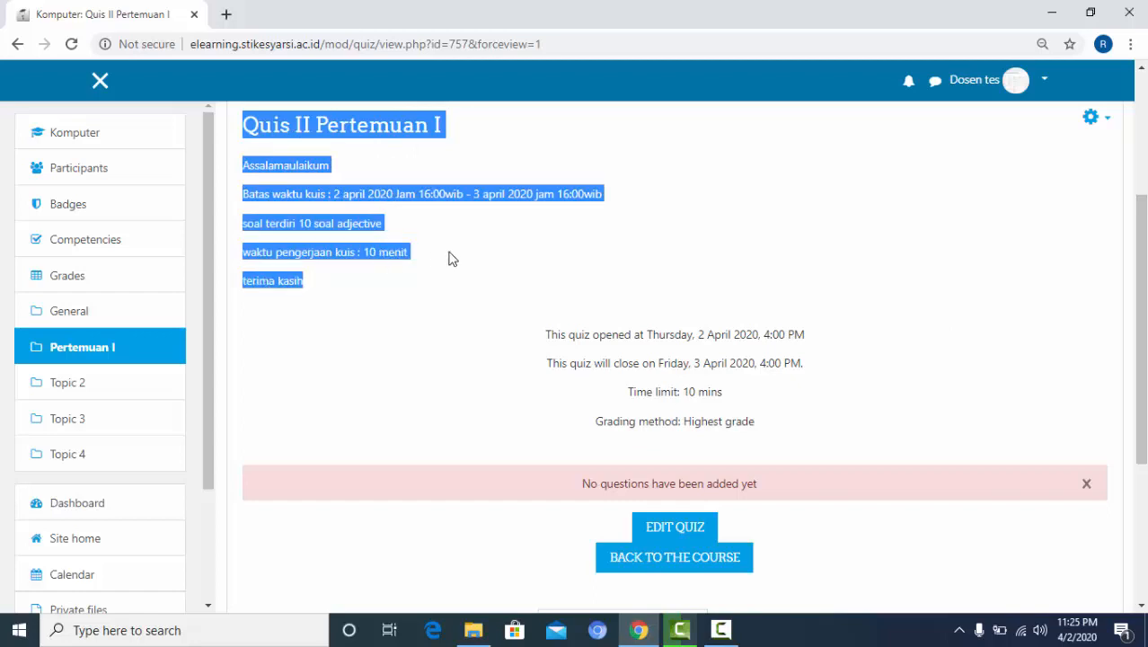
left_click(318, 165)
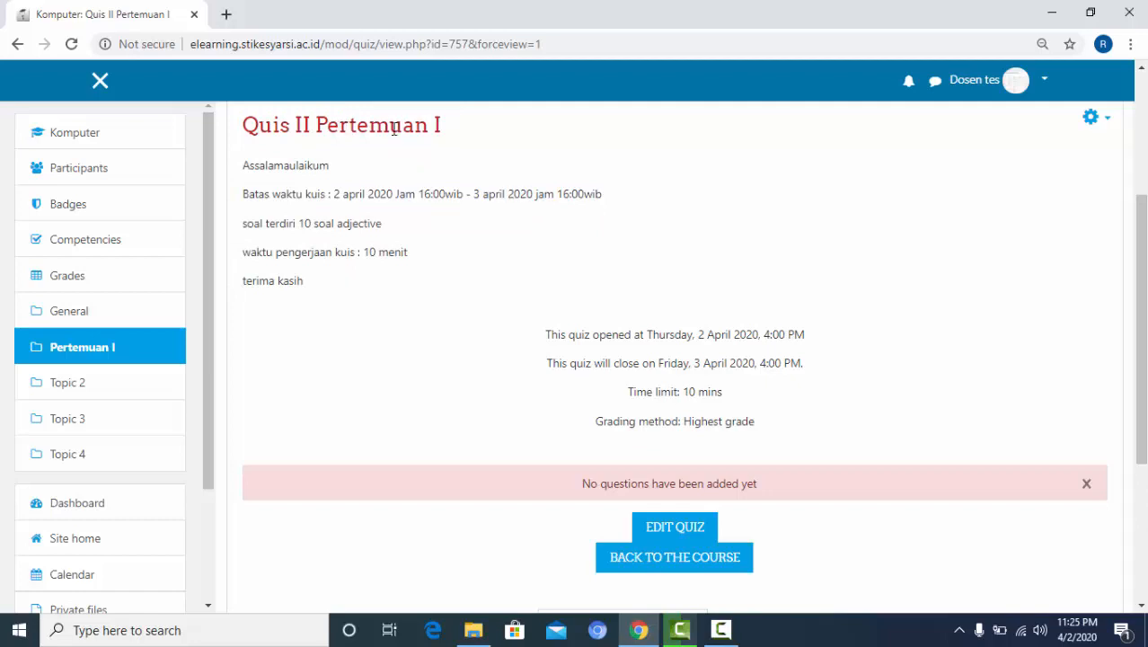
left_click_drag(245, 165, 380, 273)
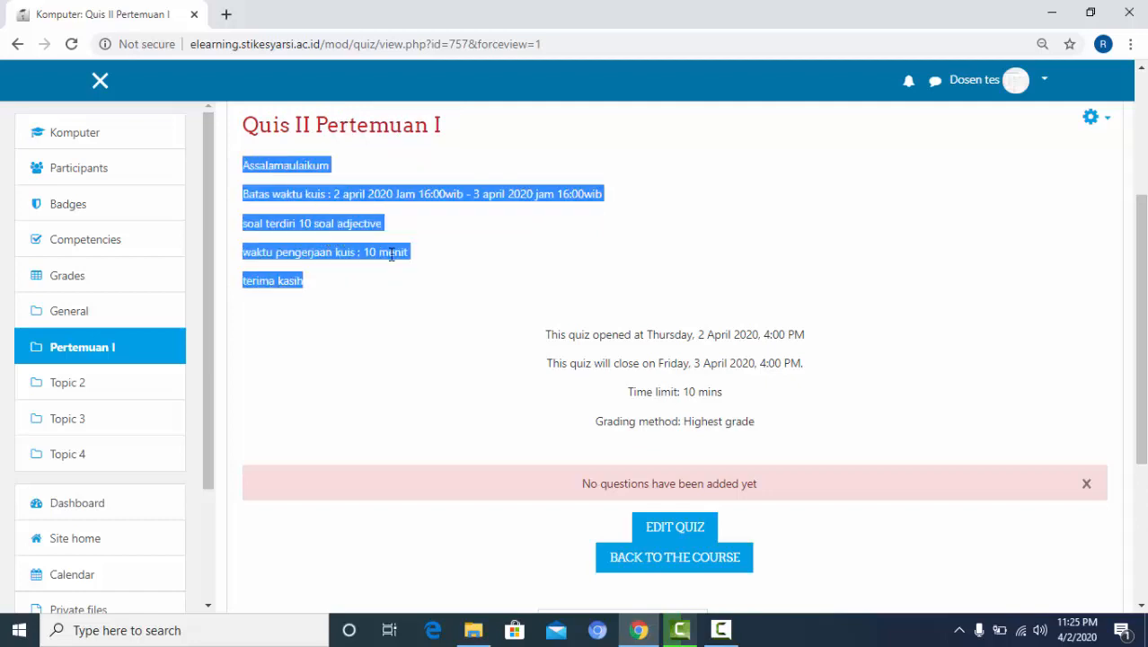
left_click(464, 262)
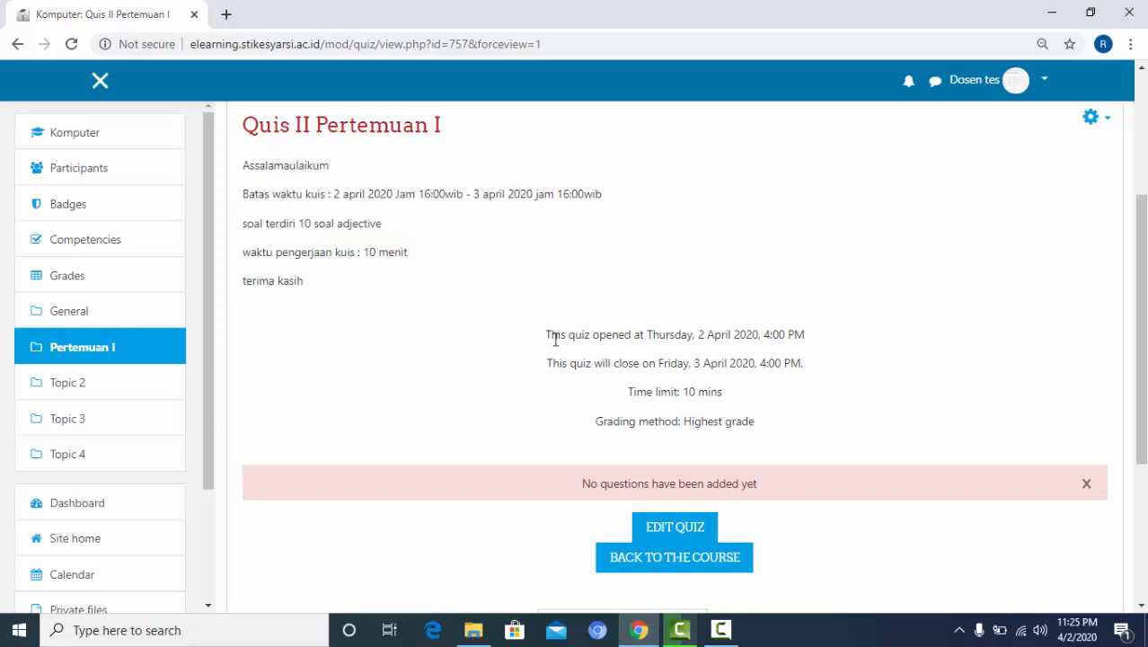
left_click_drag(545, 339, 786, 414)
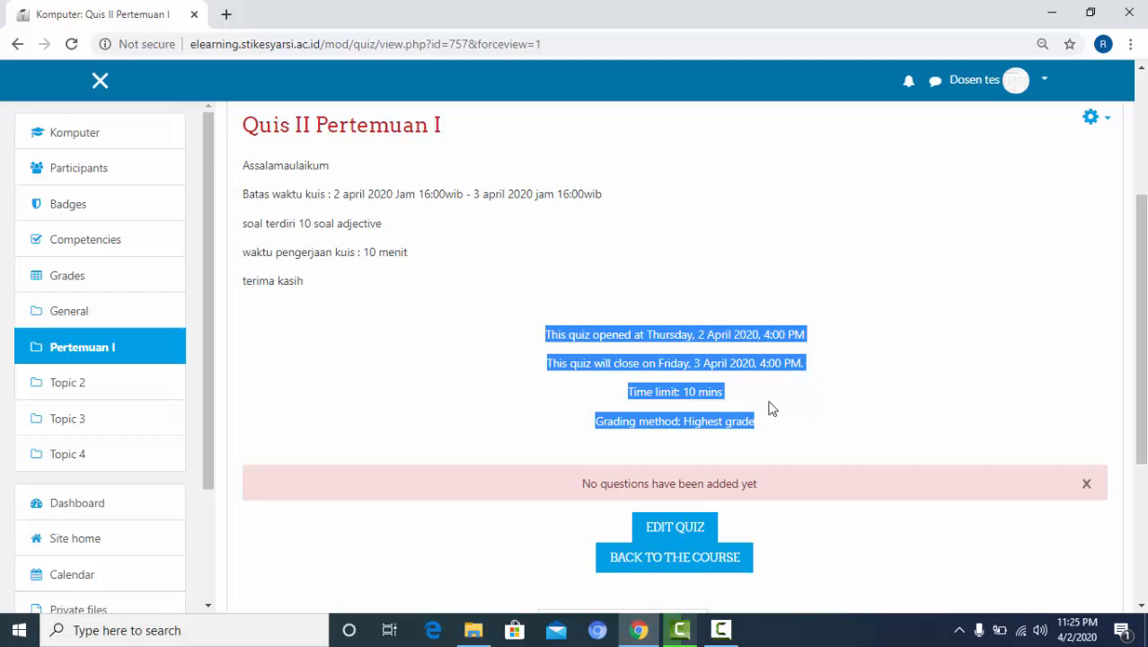
left_click(539, 335)
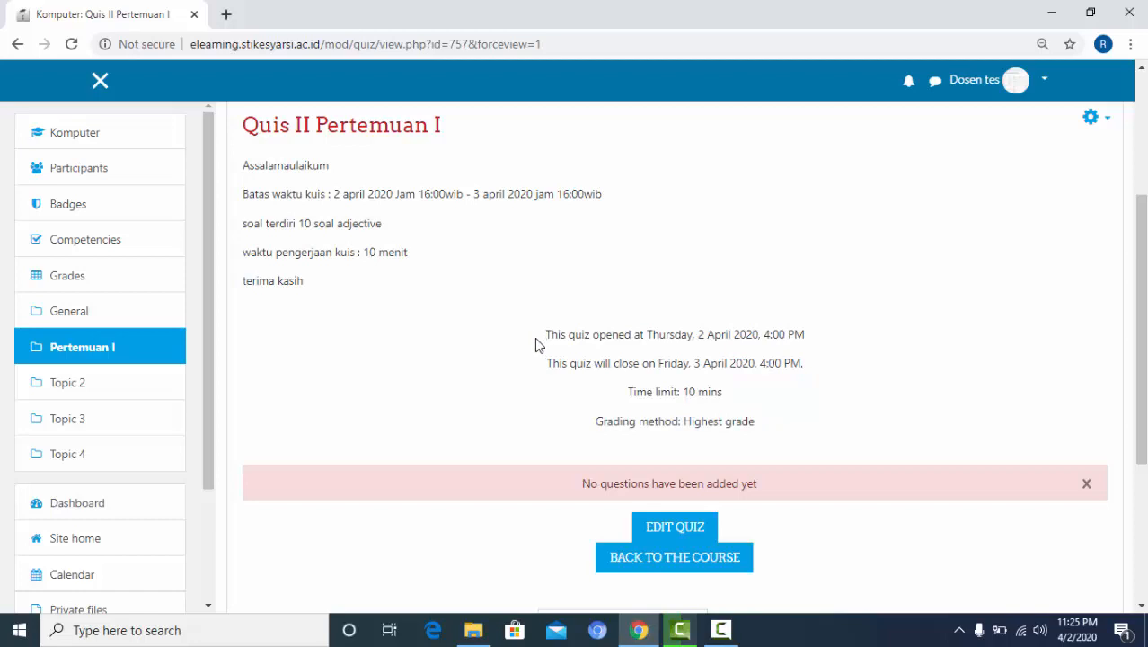
left_click_drag(538, 340, 768, 429)
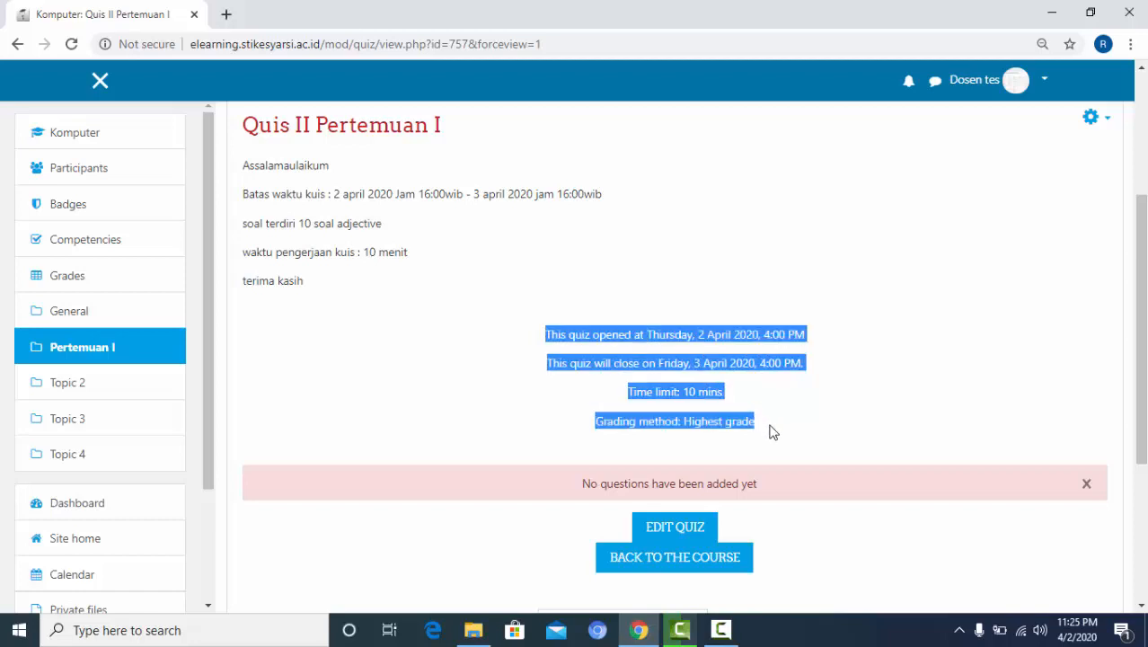
Step: Open the quiz for editing its questions and set the maximum grade to 100
scroll(1140, 359, "down", 1)
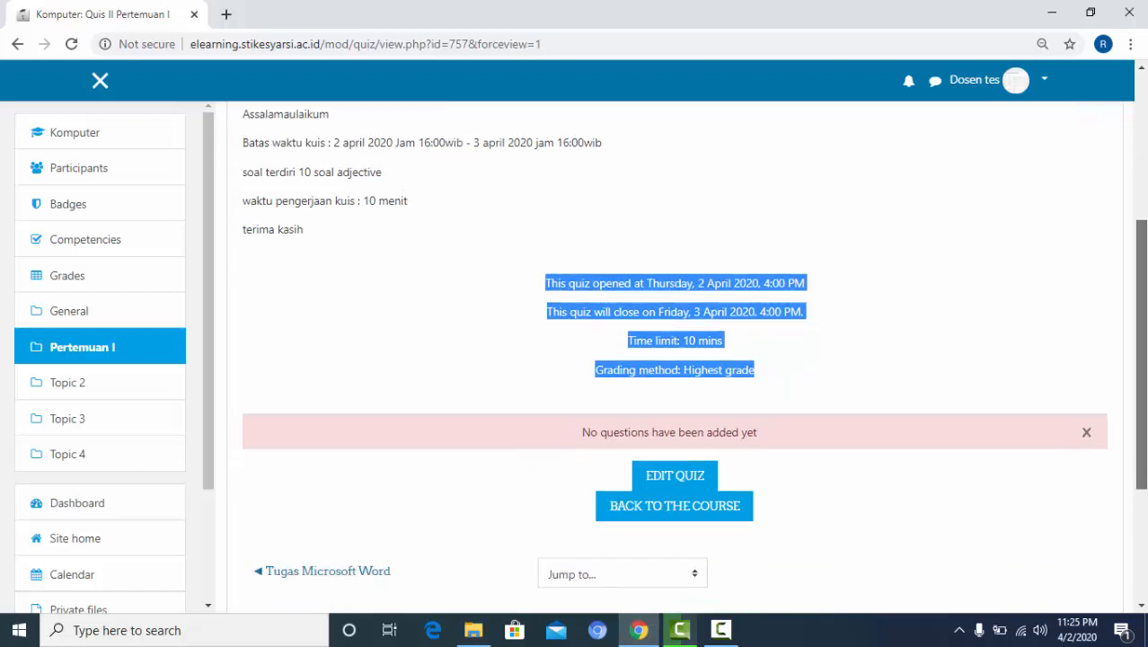
scroll(674, 359, "down", 1)
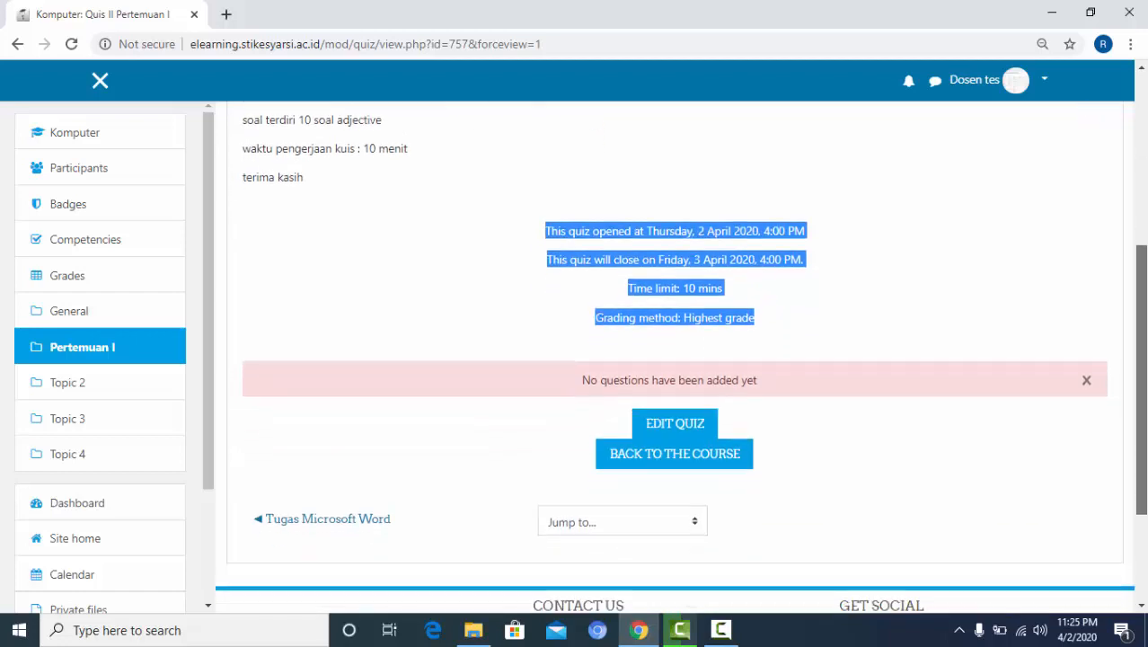
left_click(671, 430)
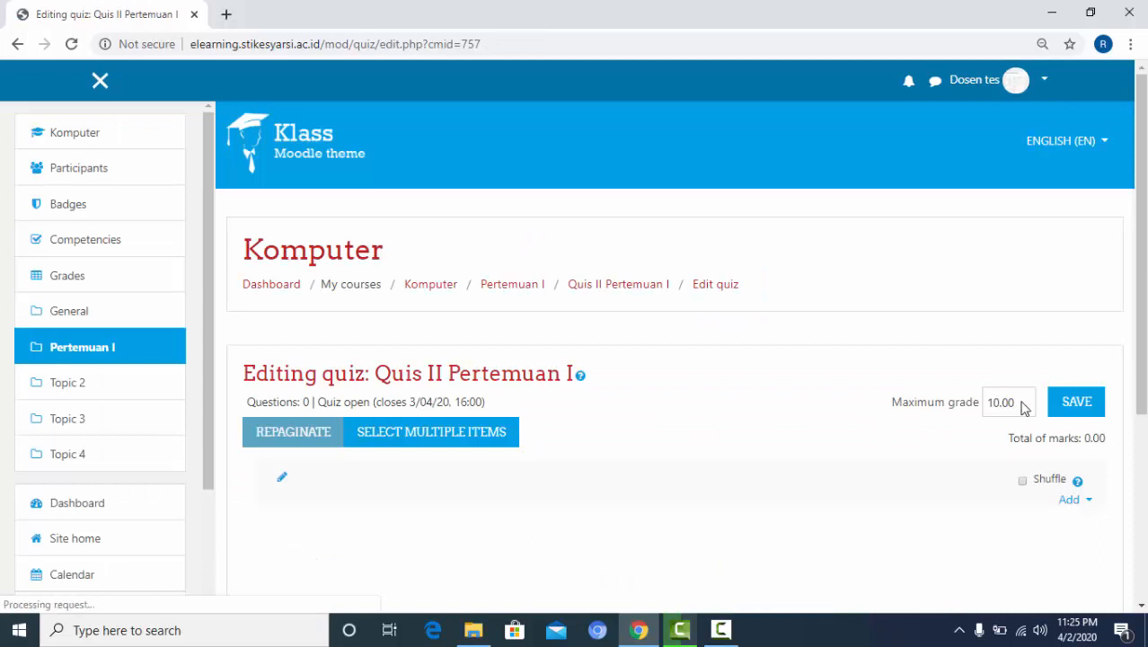
left_click_drag(1025, 402, 916, 412)
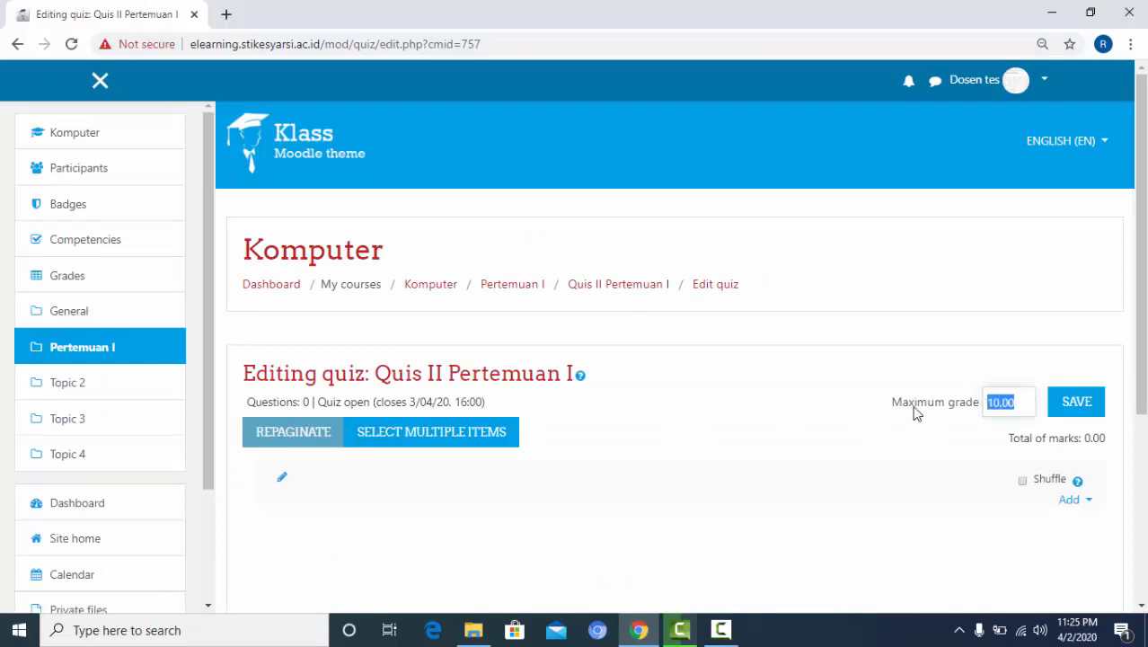
type("10")
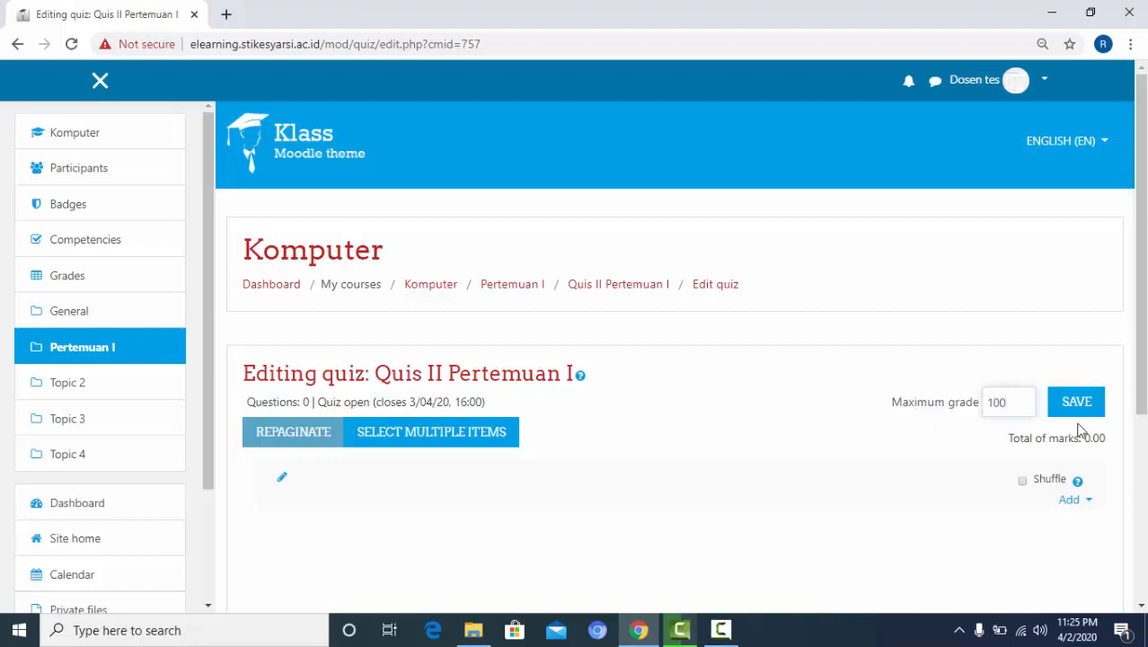
Step: Enable question shuffling and add a new Multiple choice question to the quiz
left_click_drag(1142, 360, 1143, 422)
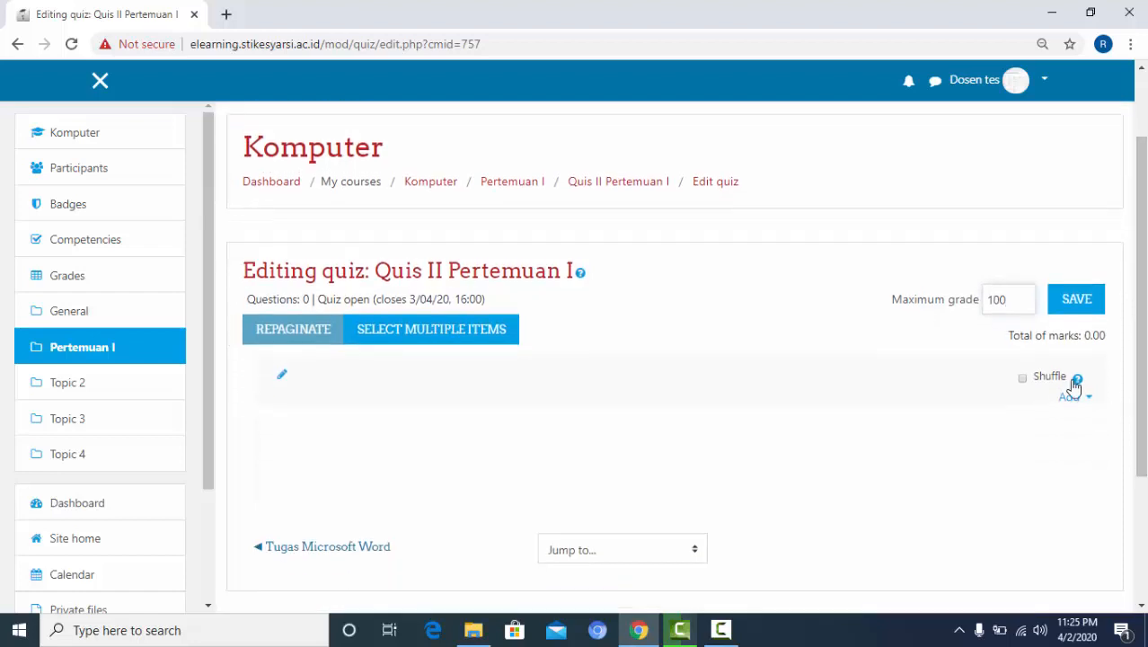
left_click(1022, 379)
left_click(1069, 398)
left_click(1048, 418)
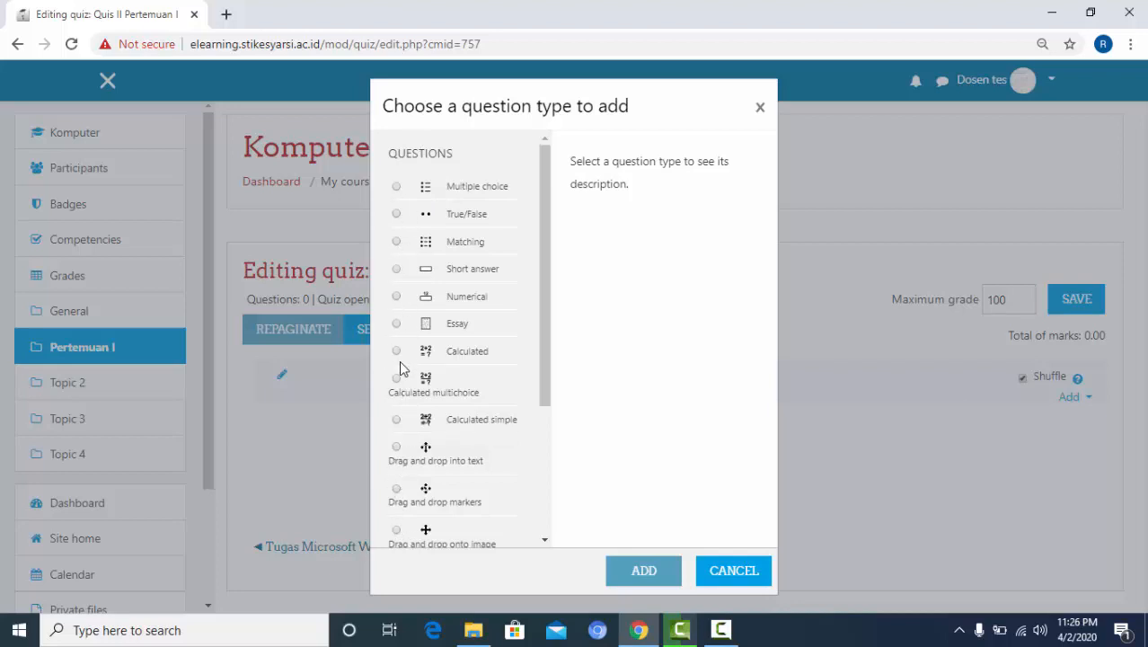
left_click(454, 192)
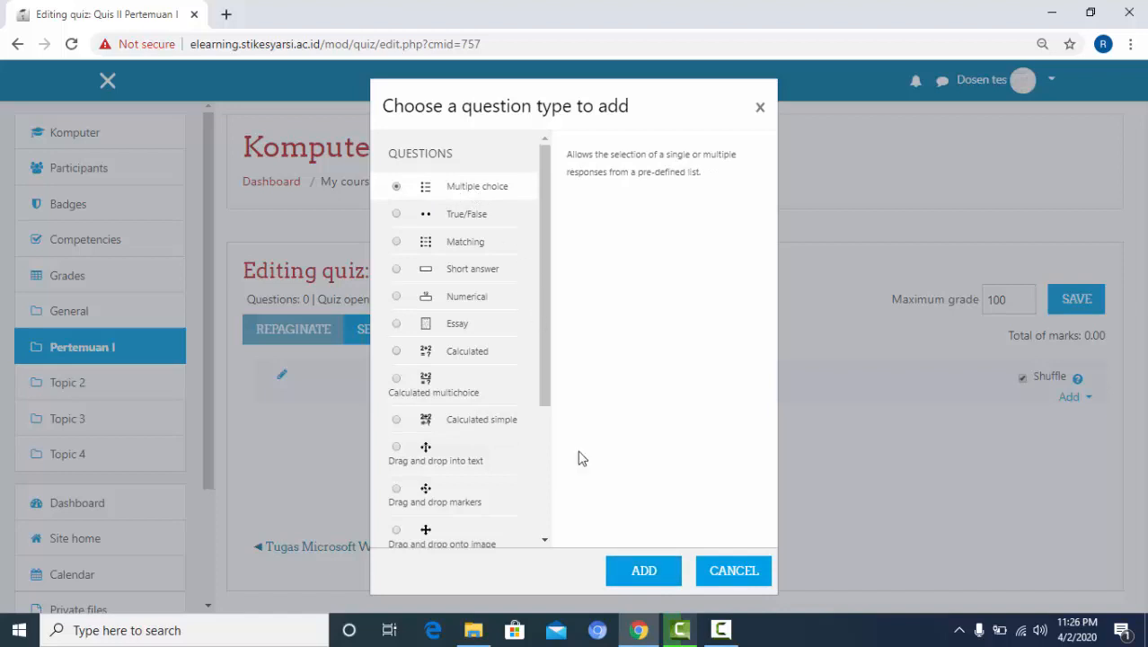
left_click(652, 580)
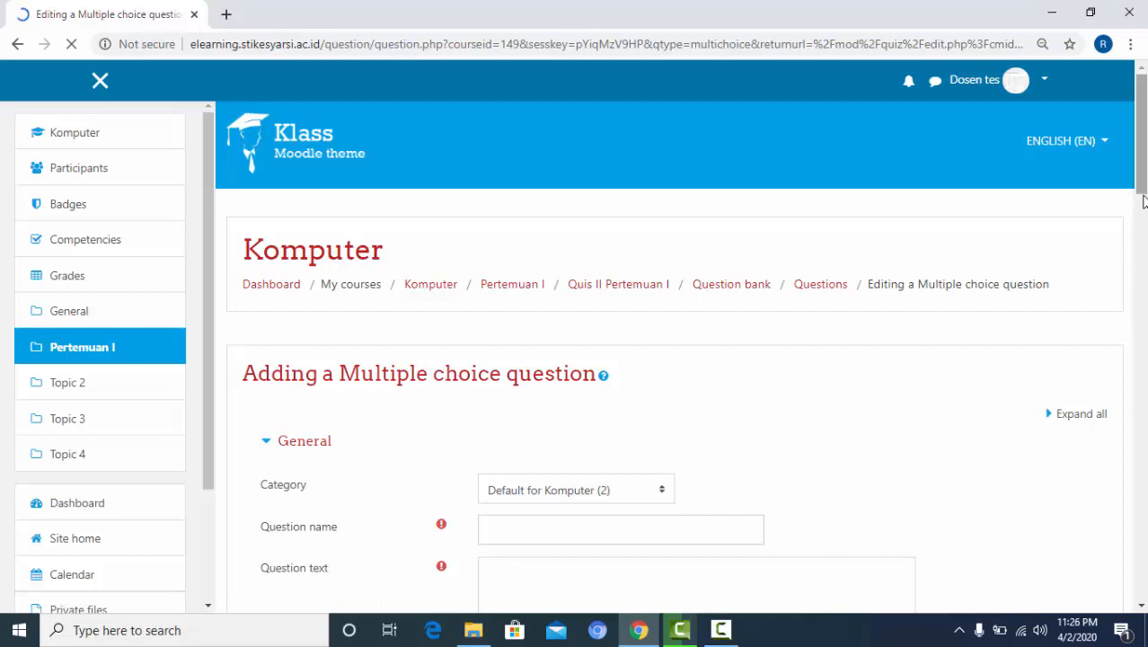
Step: Name the question 01 and enter "Microsoft word merupakan aplikasi pengolah" as its text, ending with a question mark
left_click_drag(1142, 219, 1142, 184)
left_click(563, 426)
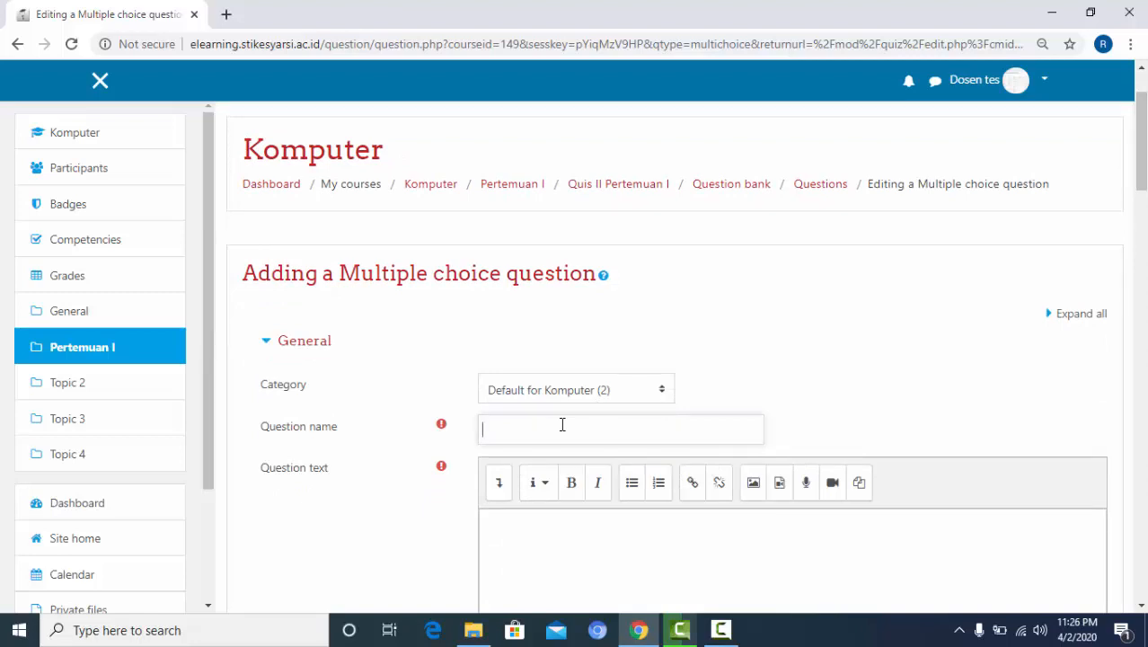
type("01")
left_click_drag(1142, 187, 1141, 211)
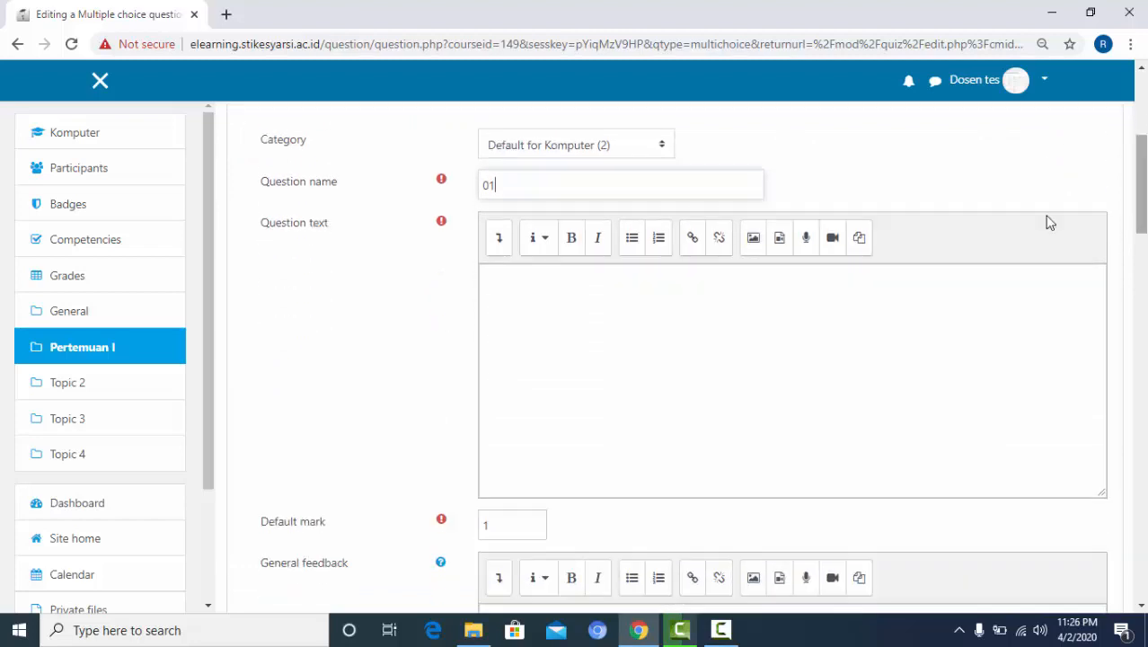
left_click(590, 279)
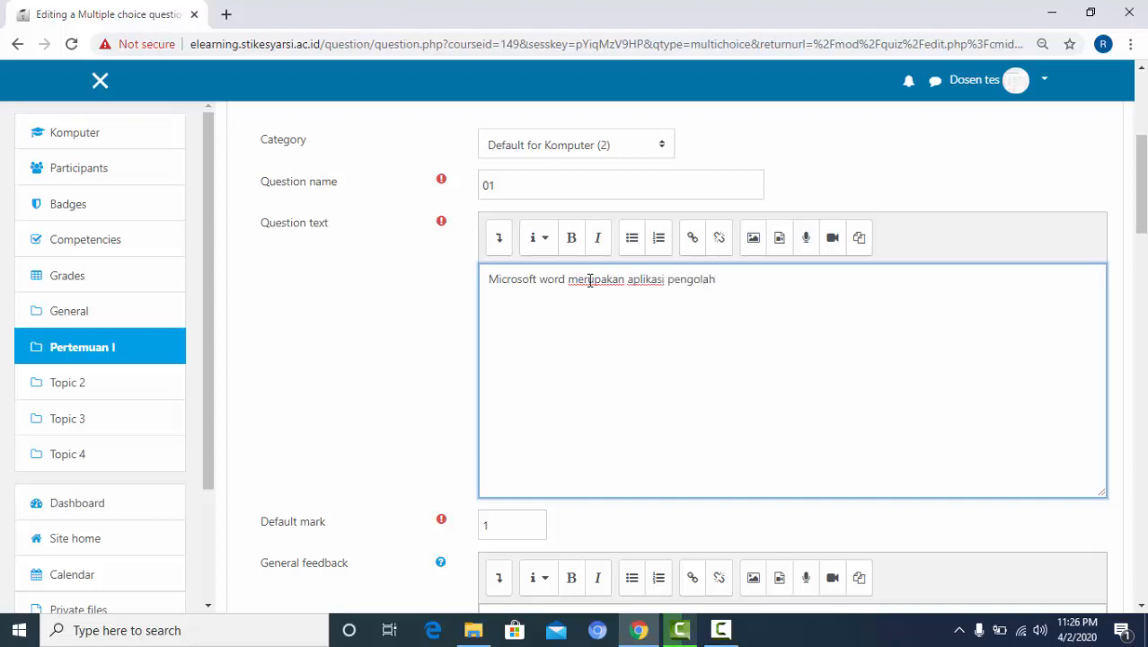
key("BackSpace")
key("BackSpace")
type("?")
Step: Enter "Penglahan Bangunan" as the text of answer choice 1
left_click_drag(1141, 225, 1142, 301)
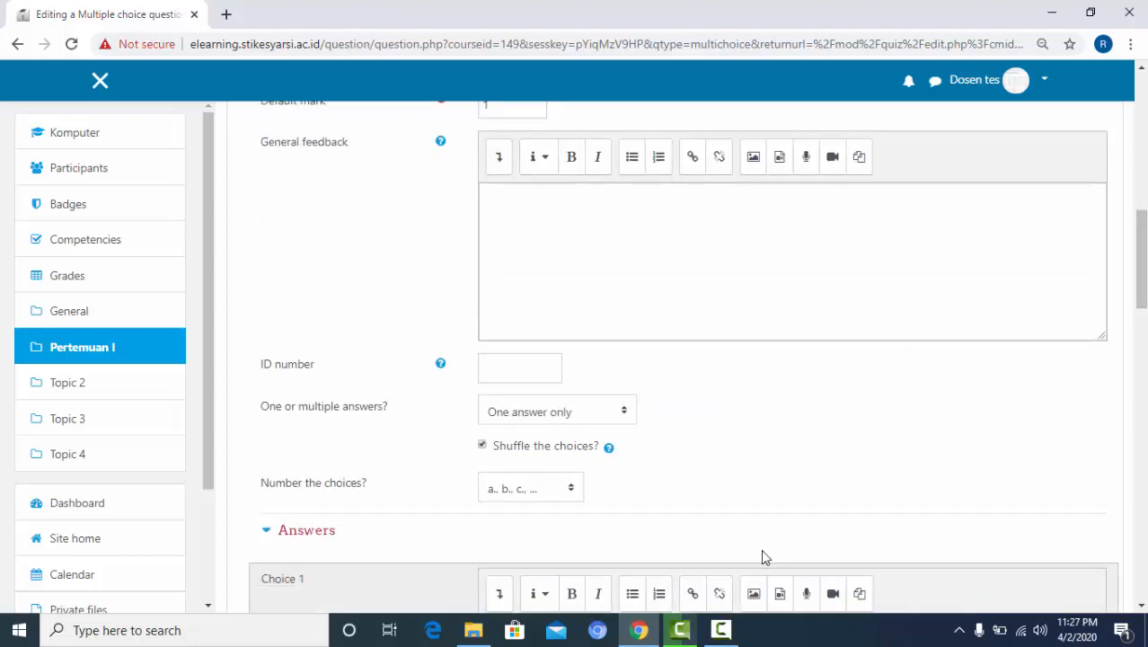
left_click_drag(1140, 300, 1141, 308)
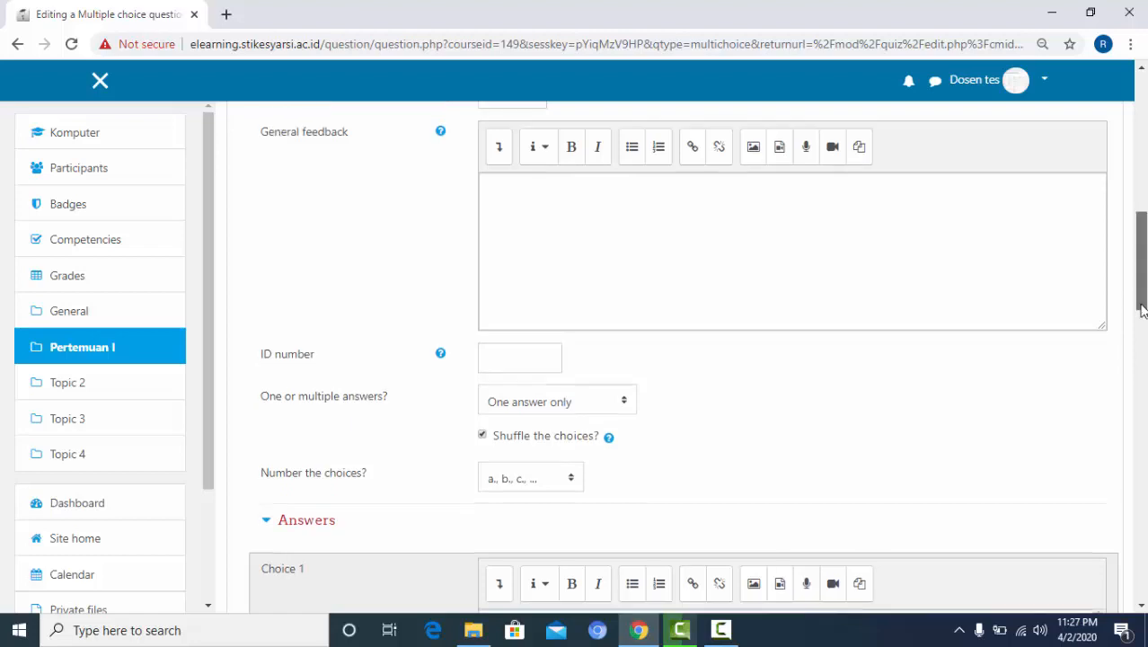
scroll(1141, 309, "down", 2)
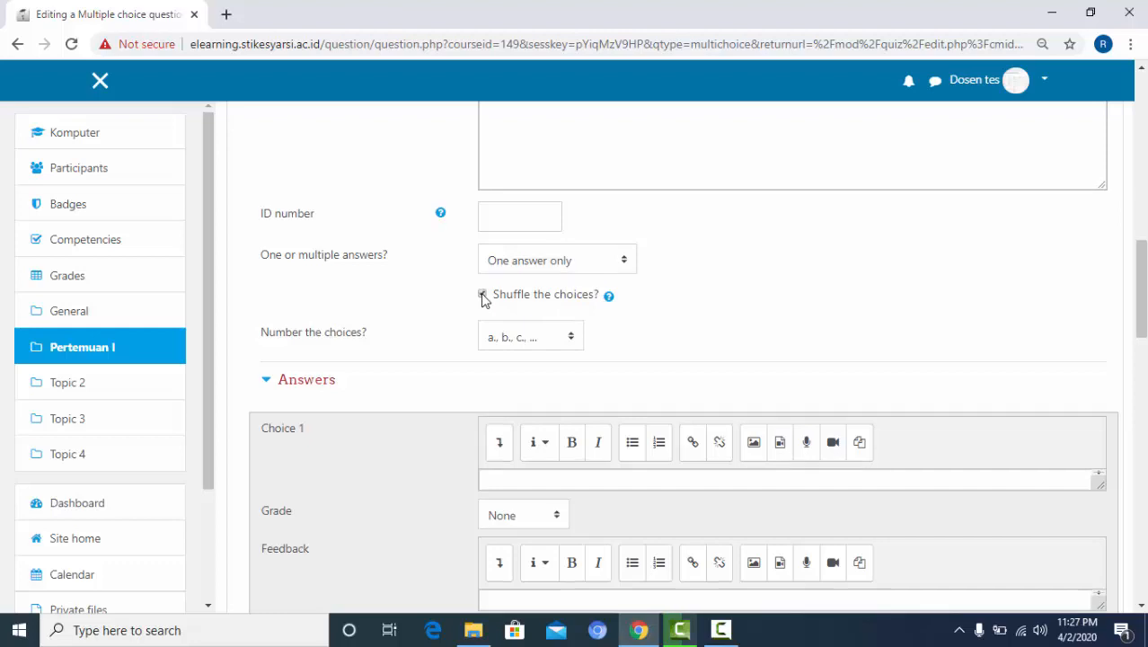
mouse_move(1137, 317)
left_mouse_down()
mouse_move(1141, 266)
mouse_move(1141, 317)
left_mouse_up()
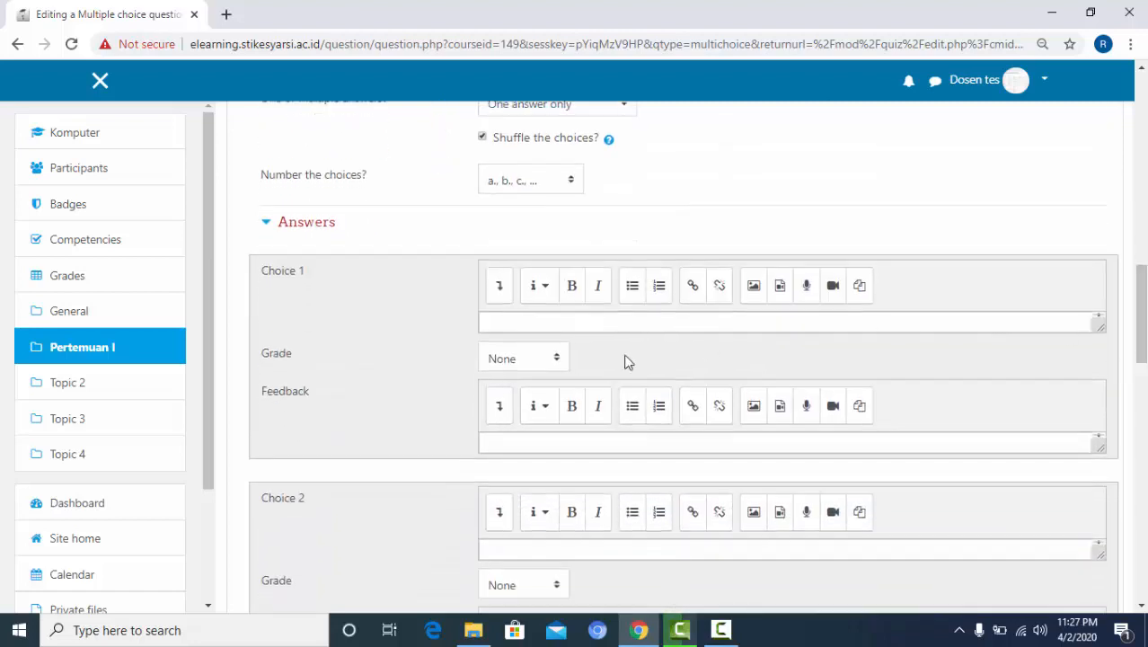
left_click(516, 324)
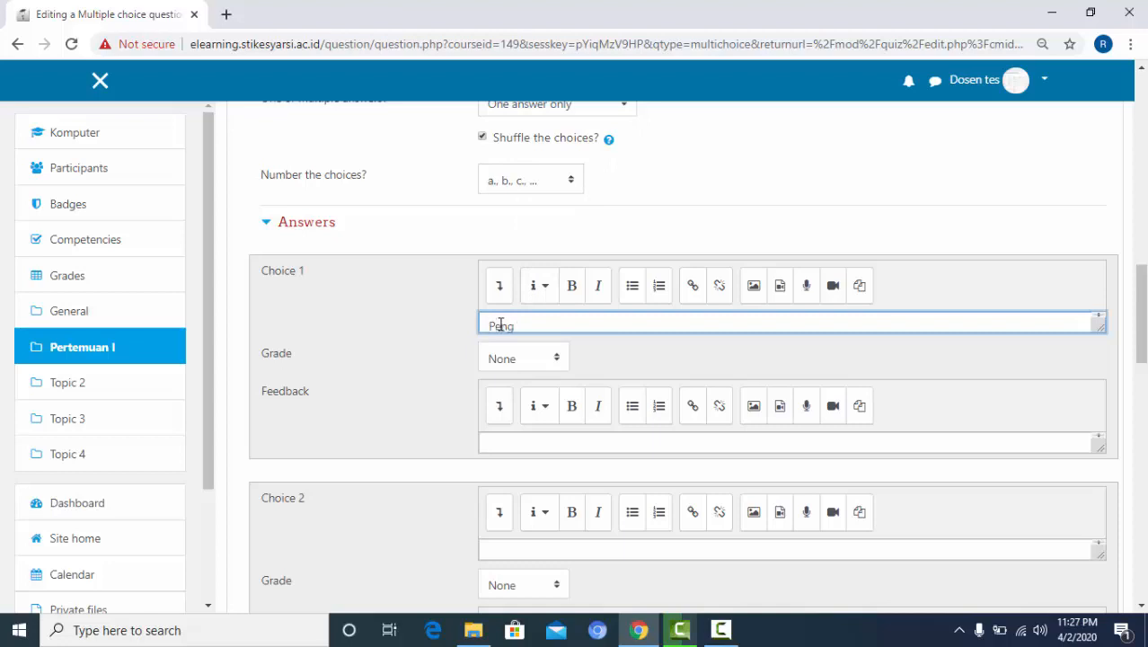
type("an Bangunan")
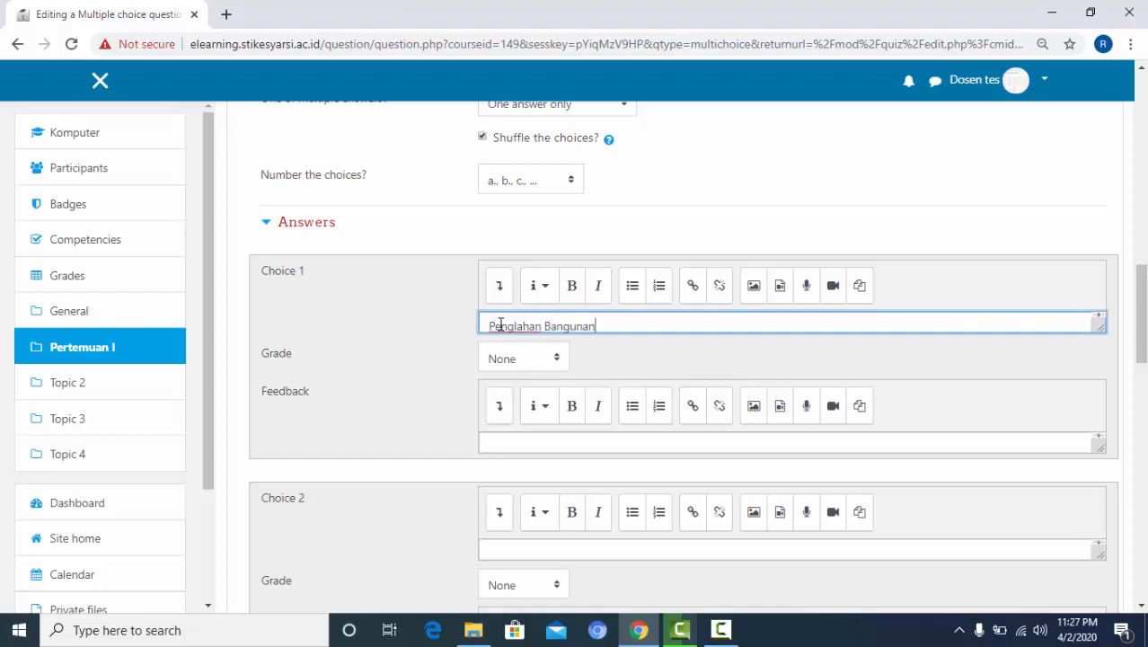
Step: Enter "Pengolahan Angka" as answer choice 2 and "Pengolahan Rasa" as answer choice 3
scroll(1045, 337, "down", 3)
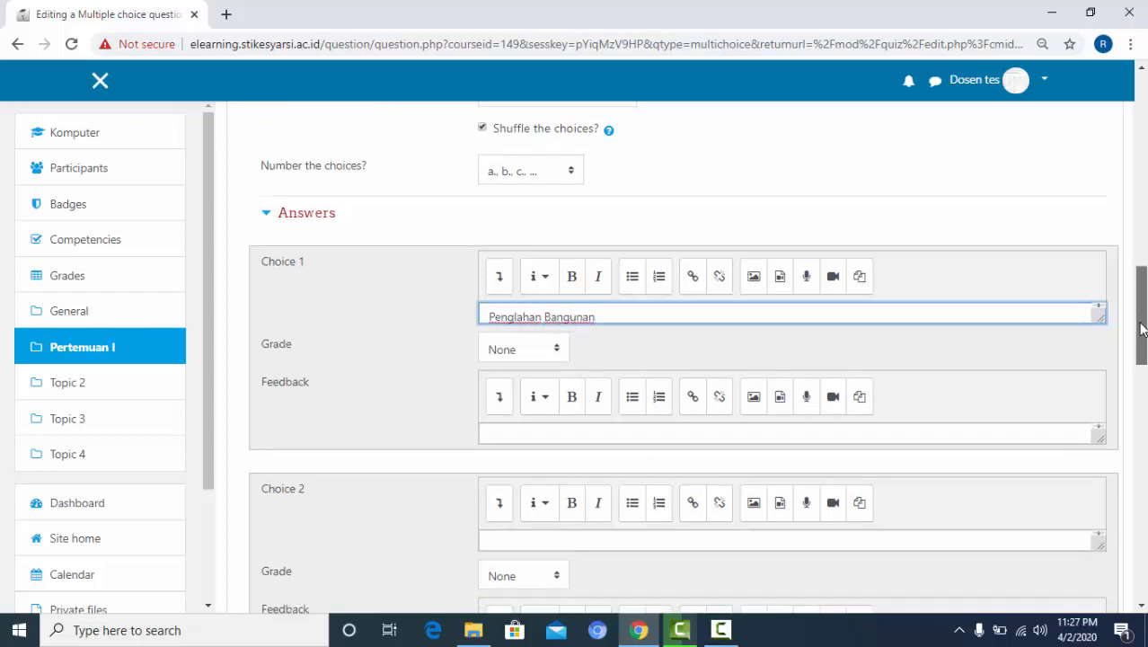
left_click(703, 245)
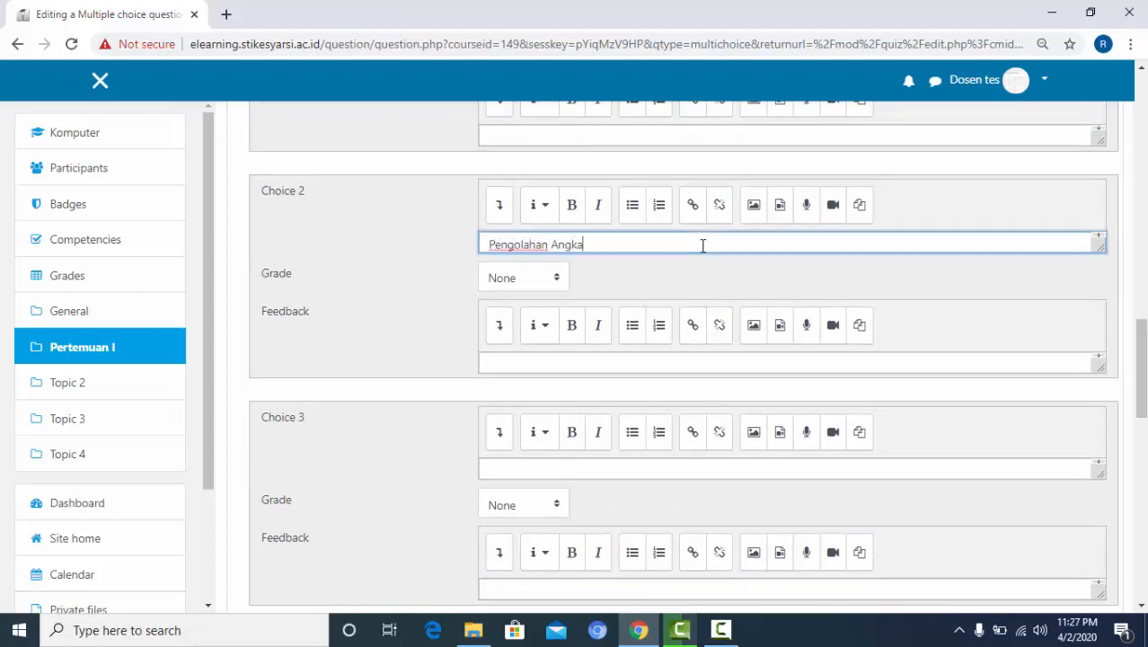
left_click(531, 468)
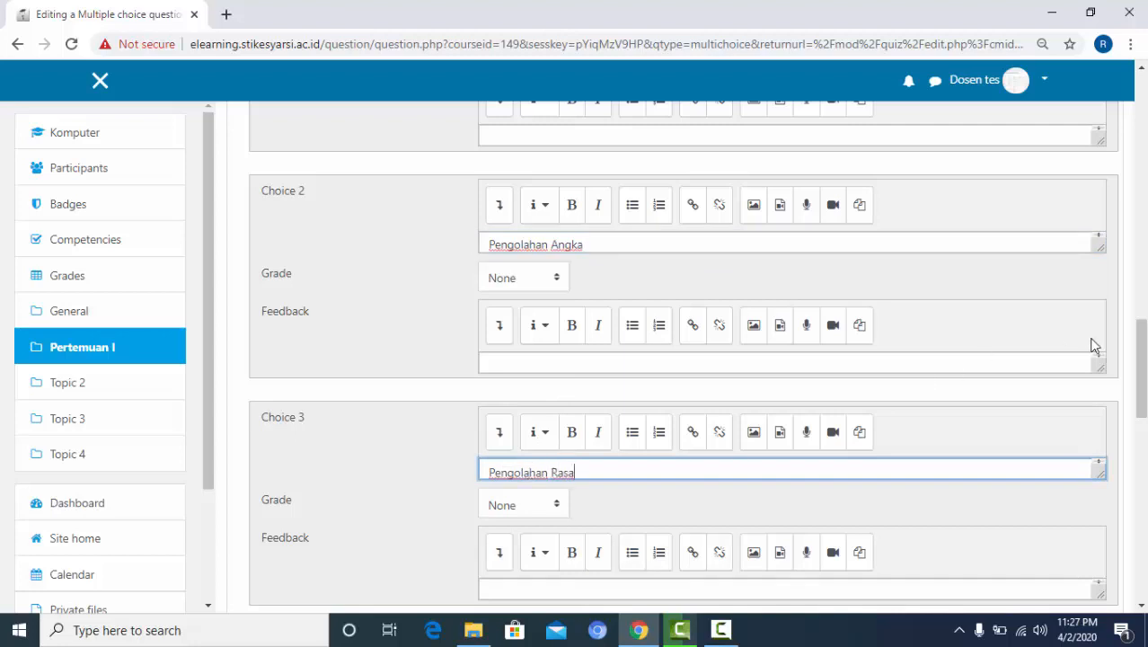
Step: Enter "Penglahan Kata" as answer choice 4 and "Pengolahan Saja" as answer choice 5
left_click_drag(1142, 354, 1141, 454)
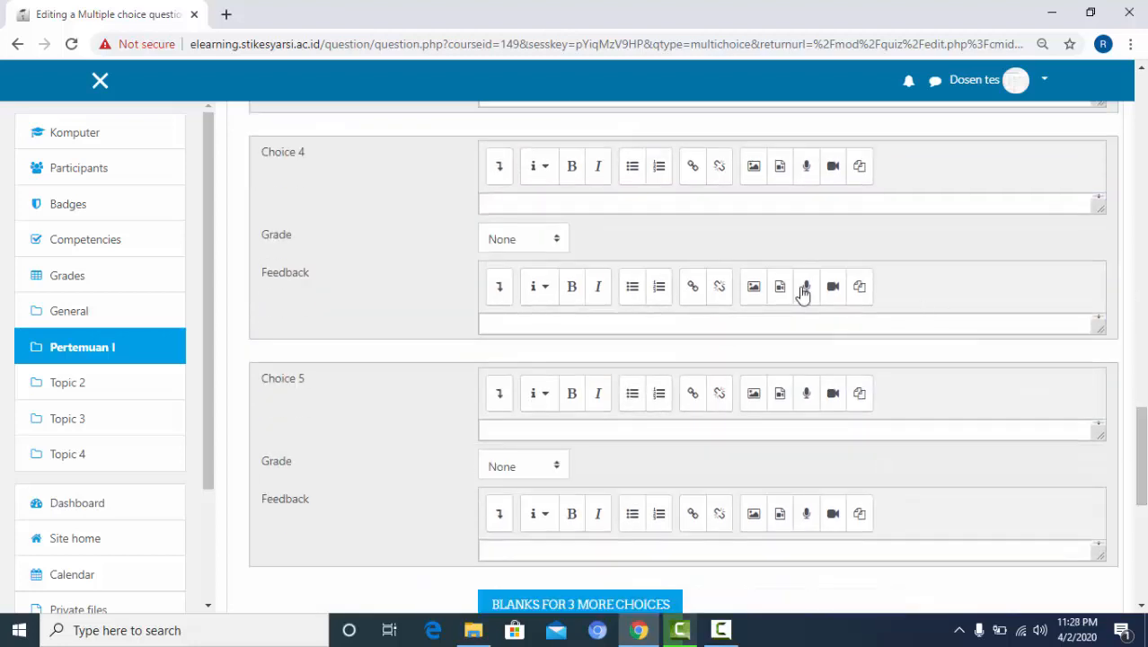
left_click(724, 206)
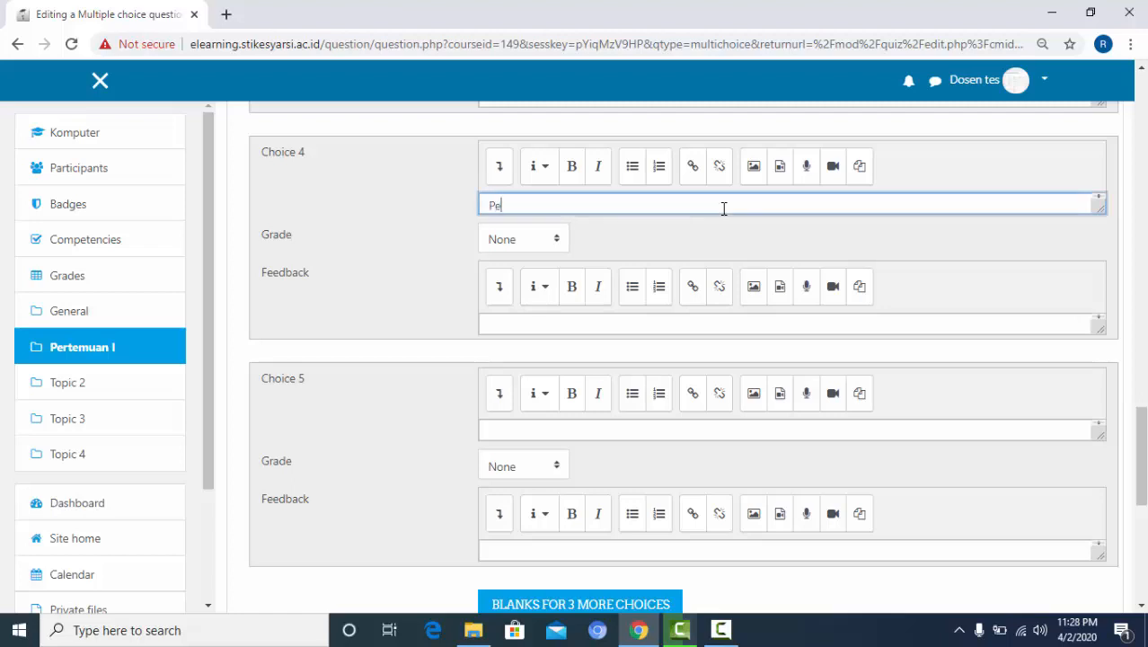
type("Penglahan Kata")
left_click(510, 428)
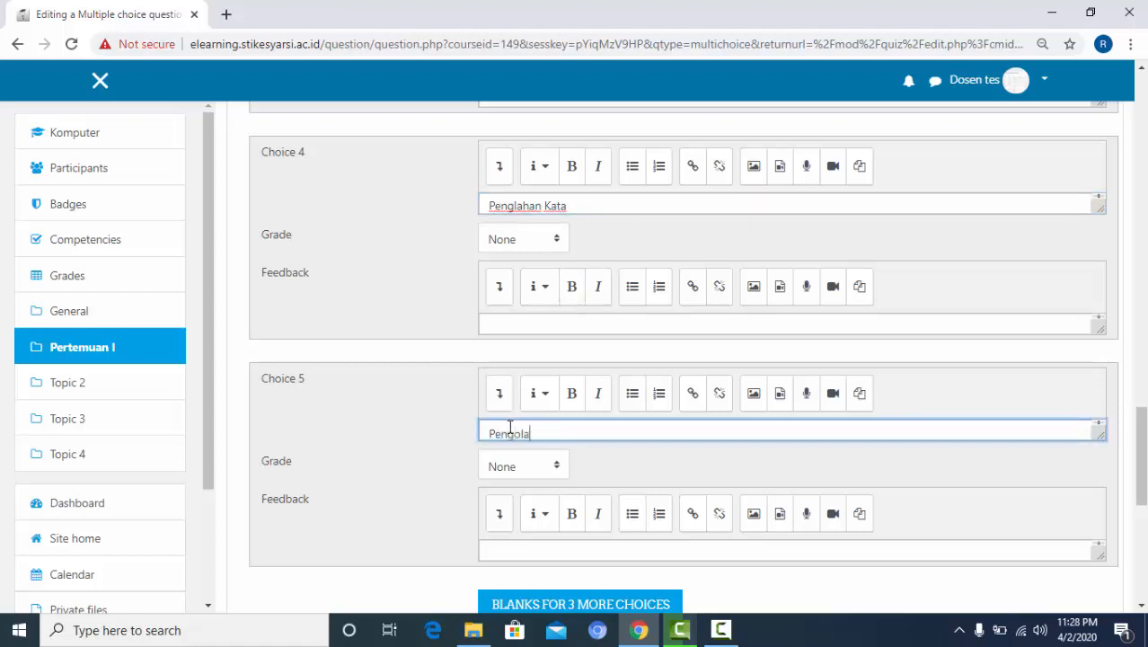
type("Pengolahan Saja")
Step: Set the grade of answer choice 4 to 100% and correct its text to "Pengolahan Kata"
mouse_move(1143, 426)
left_mouse_down()
mouse_move(1145, 383)
mouse_move(1145, 438)
left_mouse_up()
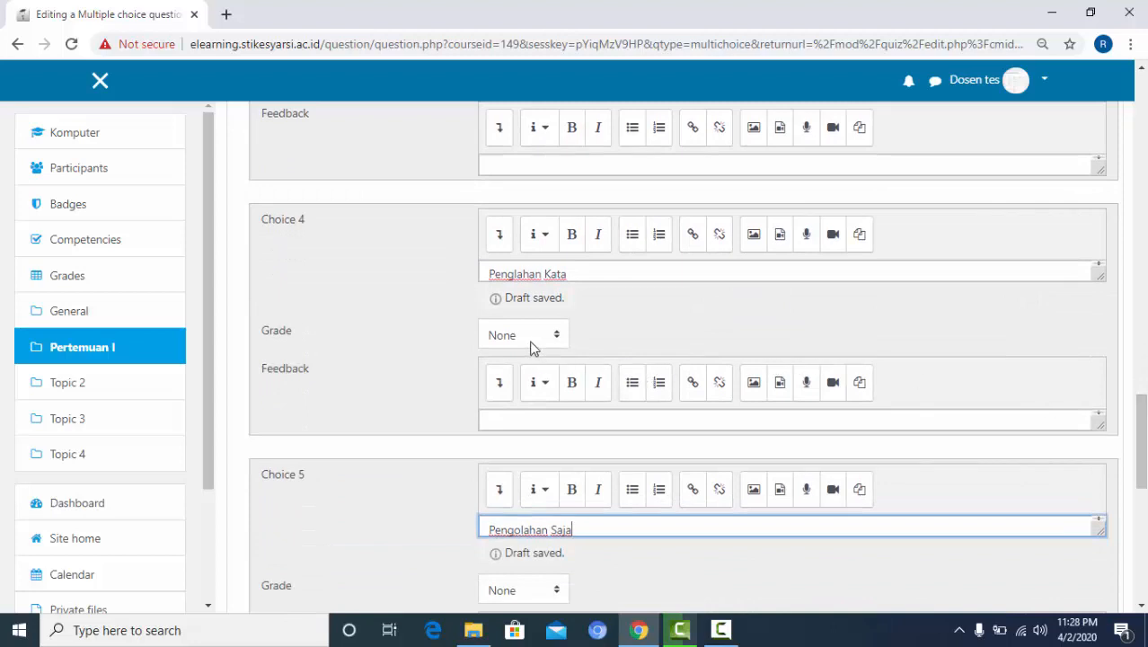
left_click(559, 336)
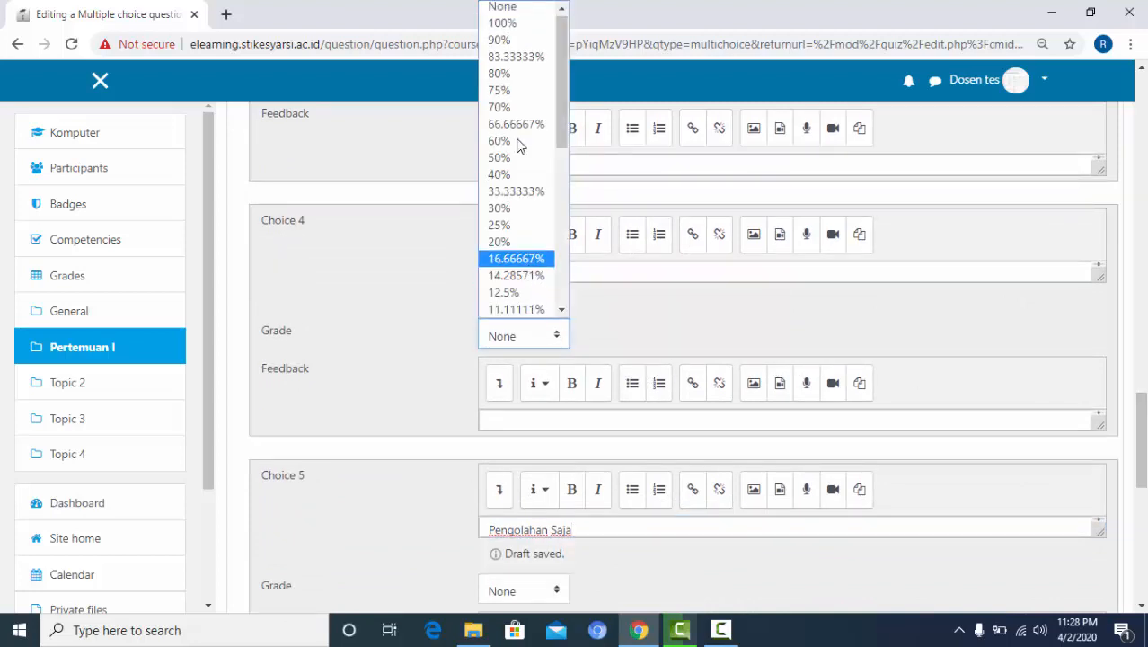
left_click(521, 23)
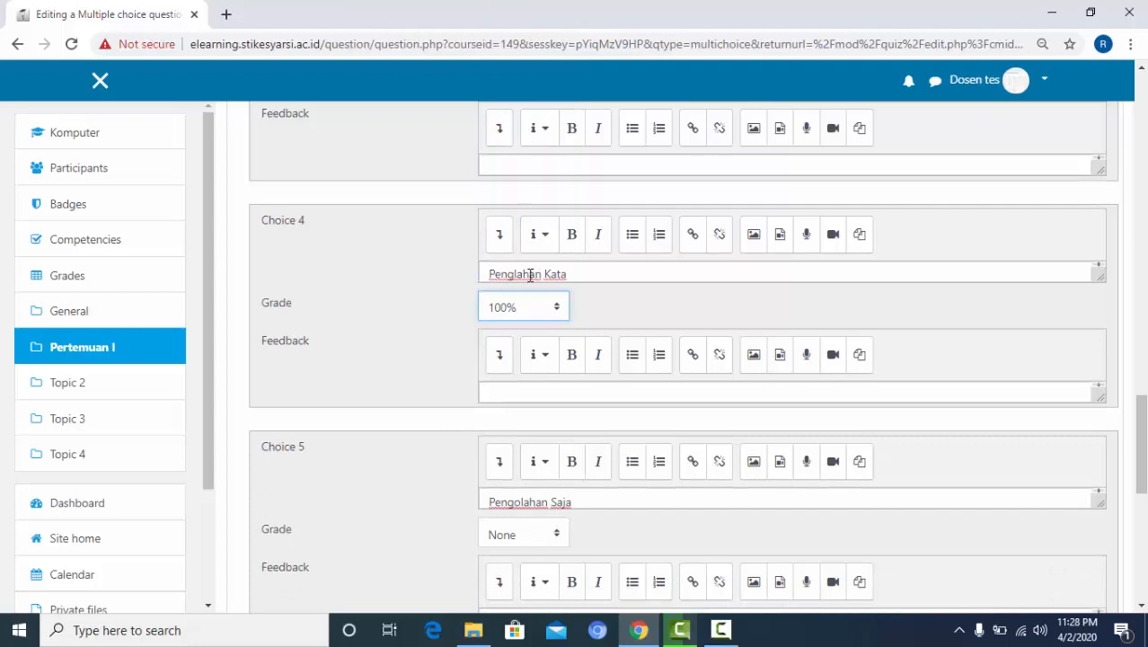
left_click_drag(567, 275, 484, 272)
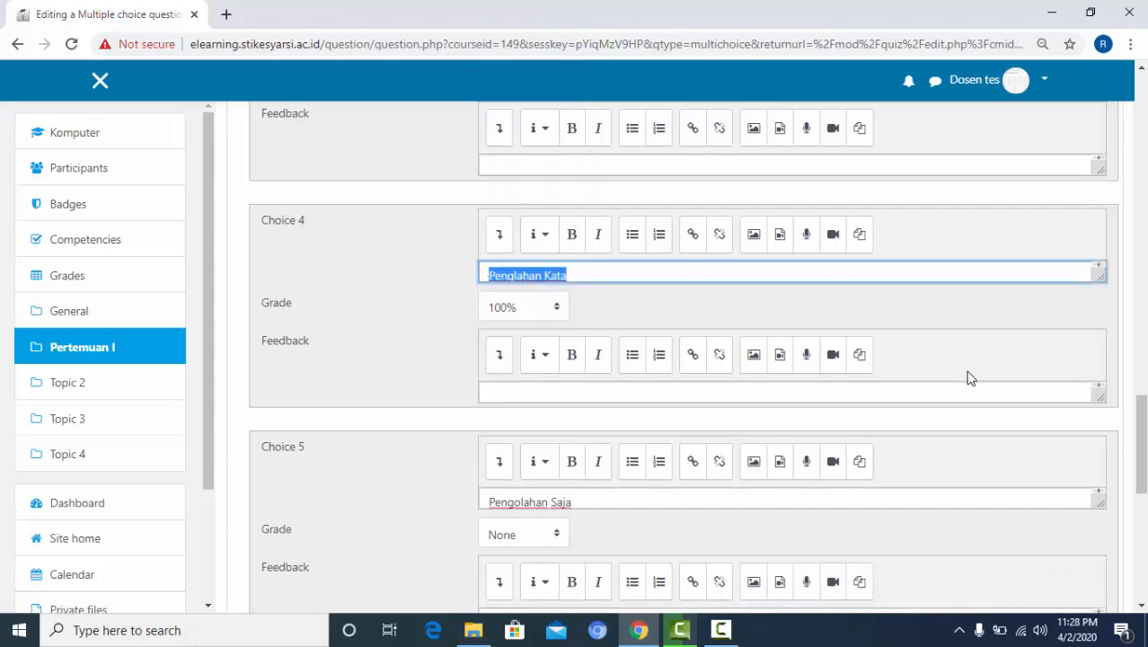
left_click(515, 275)
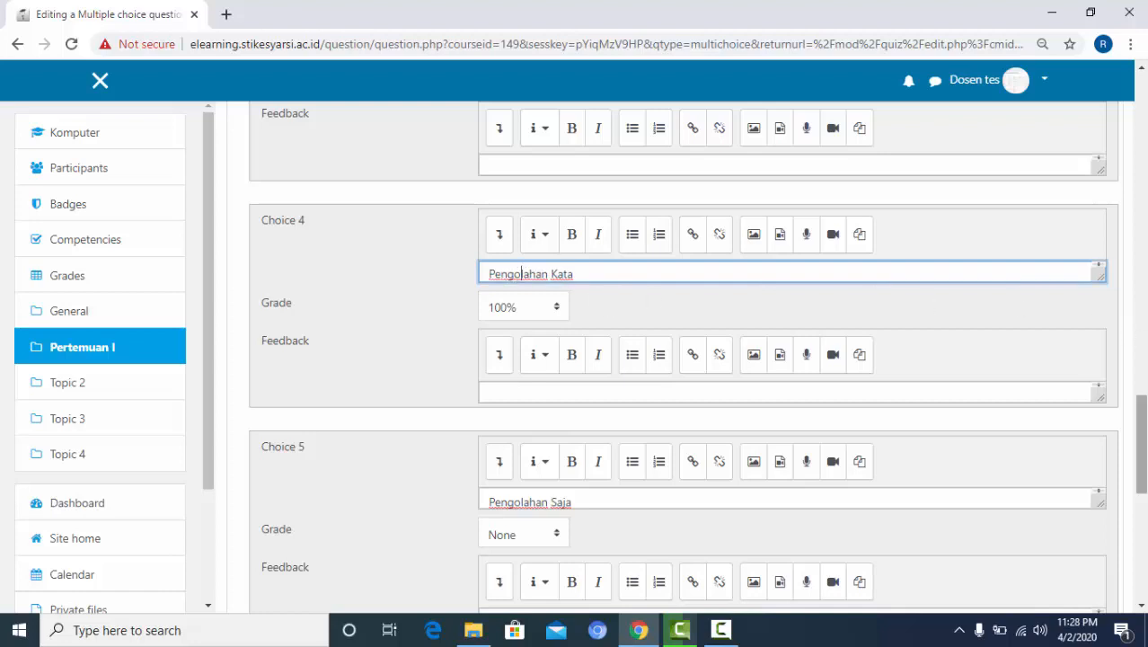
Step: Save the multiple choice question, open a preview of question 01 from the quiz and close it after viewing
left_click_drag(1143, 409, 1143, 501)
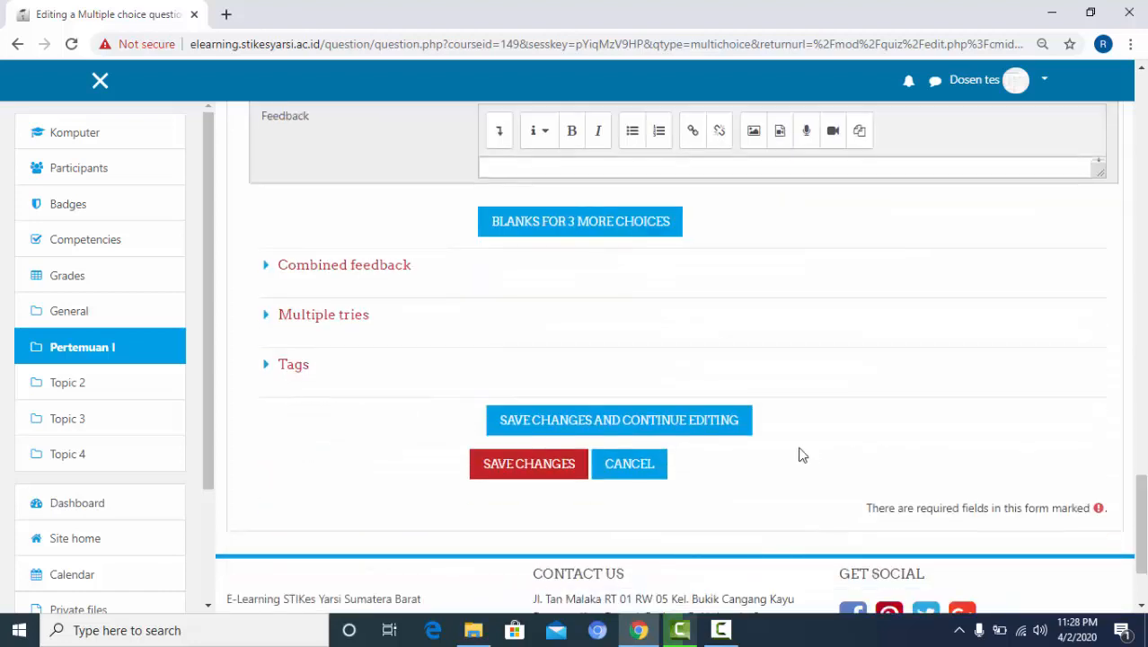
left_click(528, 464)
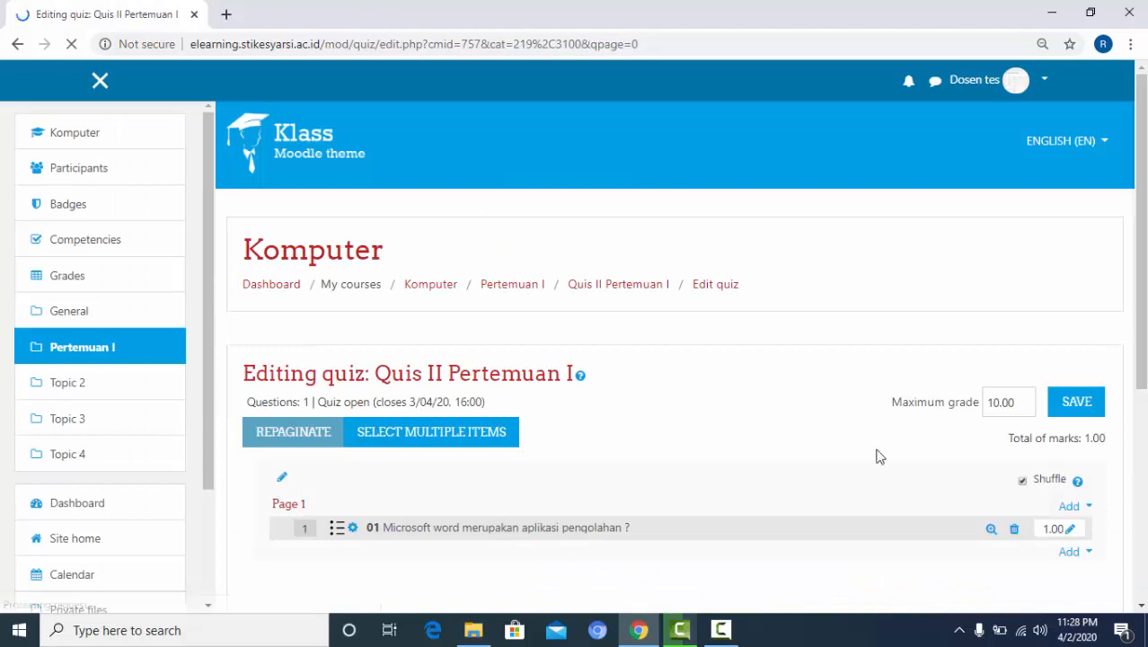
left_click_drag(1144, 307, 1144, 377)
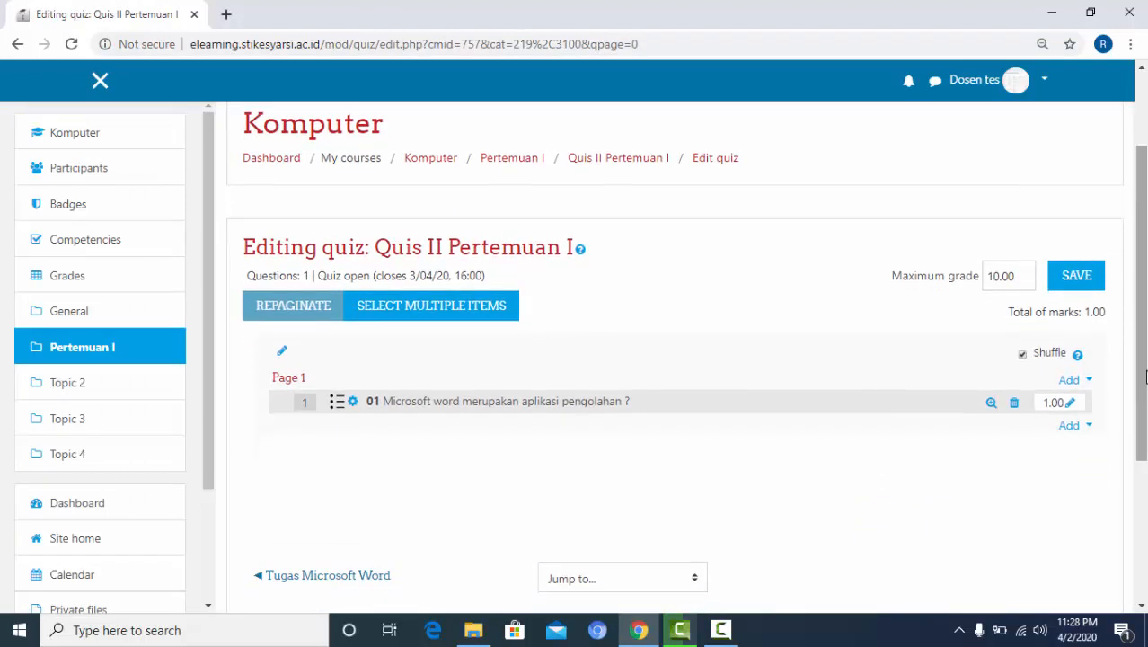
left_click(991, 404)
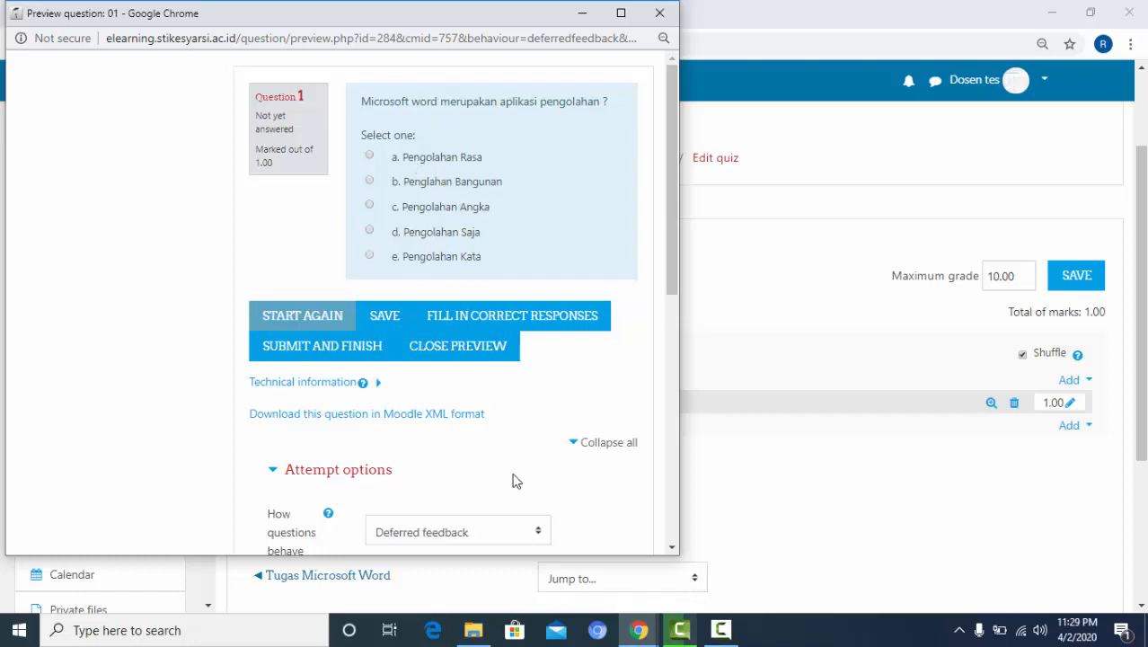
left_click(658, 13)
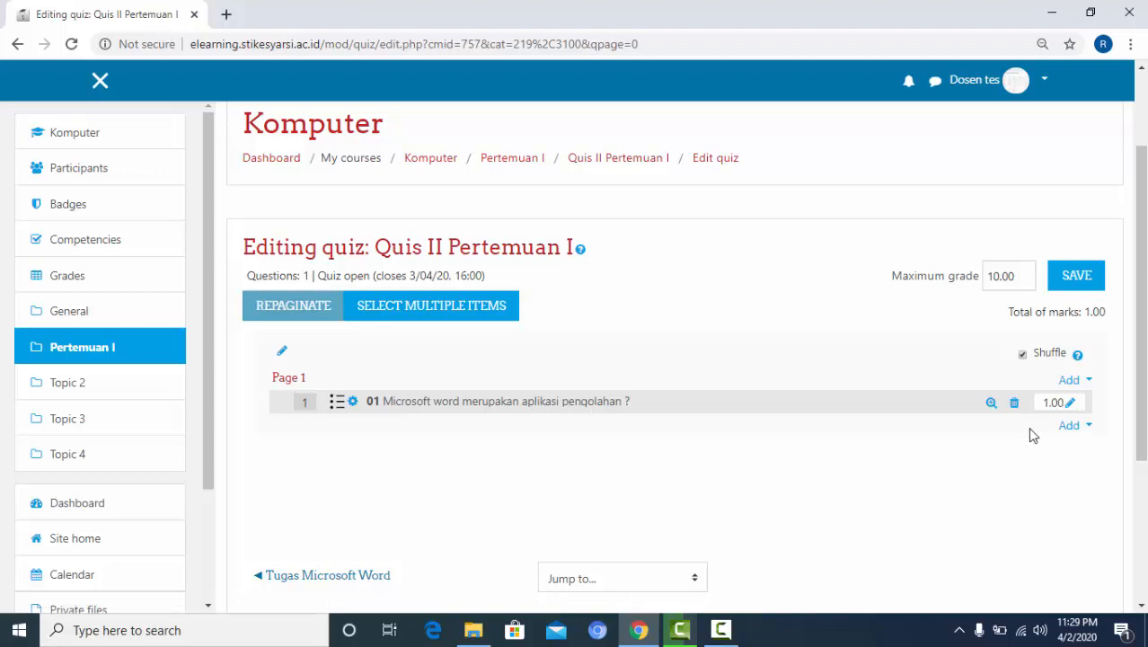
Step: Add another new Multiple choice question to page 1 of the quiz
left_click(1076, 430)
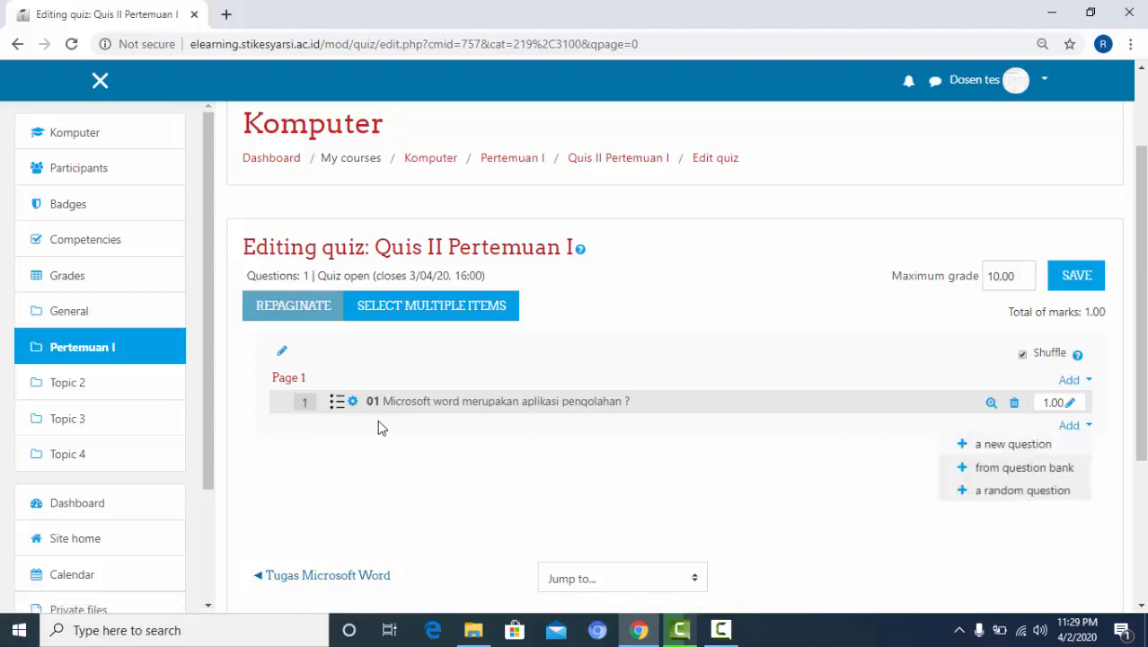
left_click(895, 462)
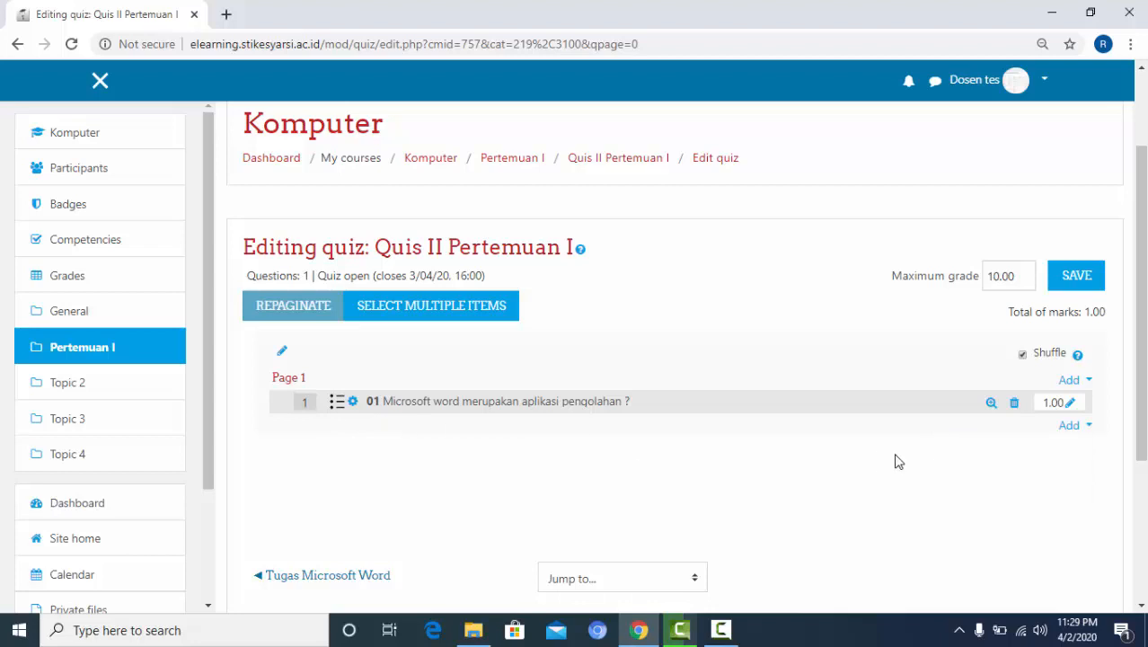
left_click(1081, 385)
left_click(1024, 400)
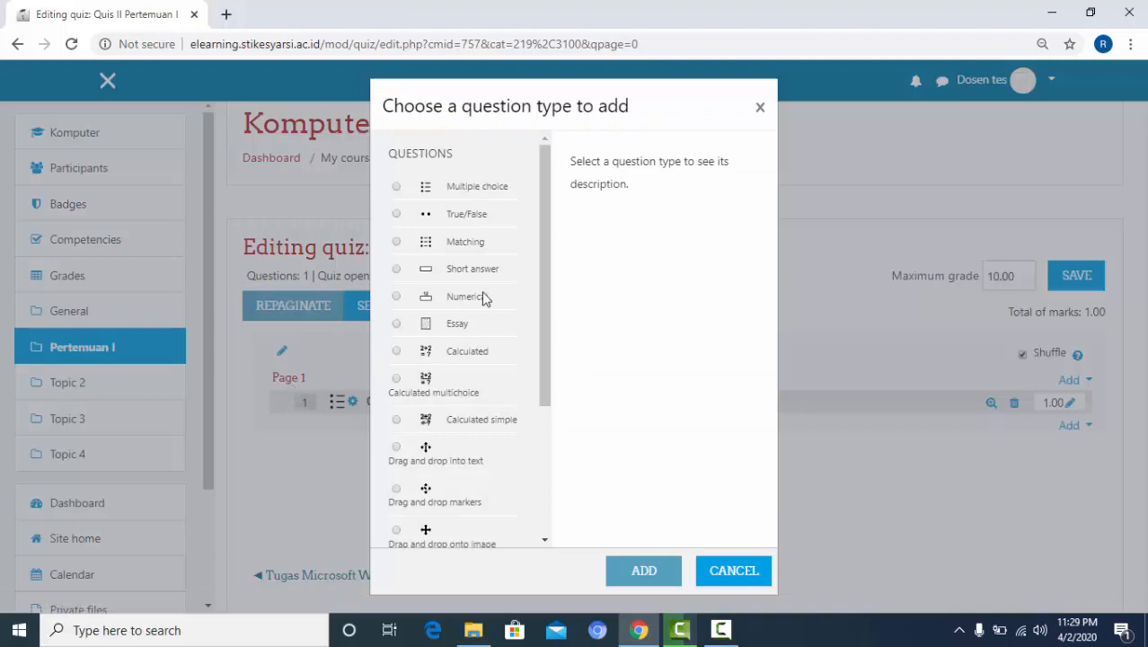
left_click(464, 184)
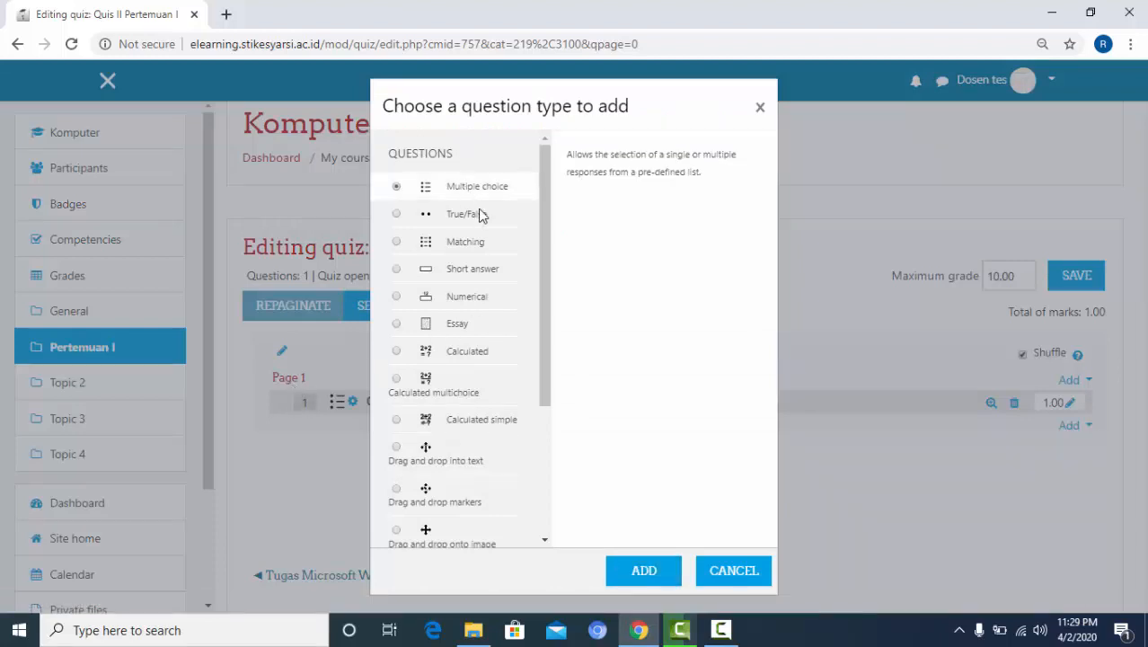
left_click(662, 580)
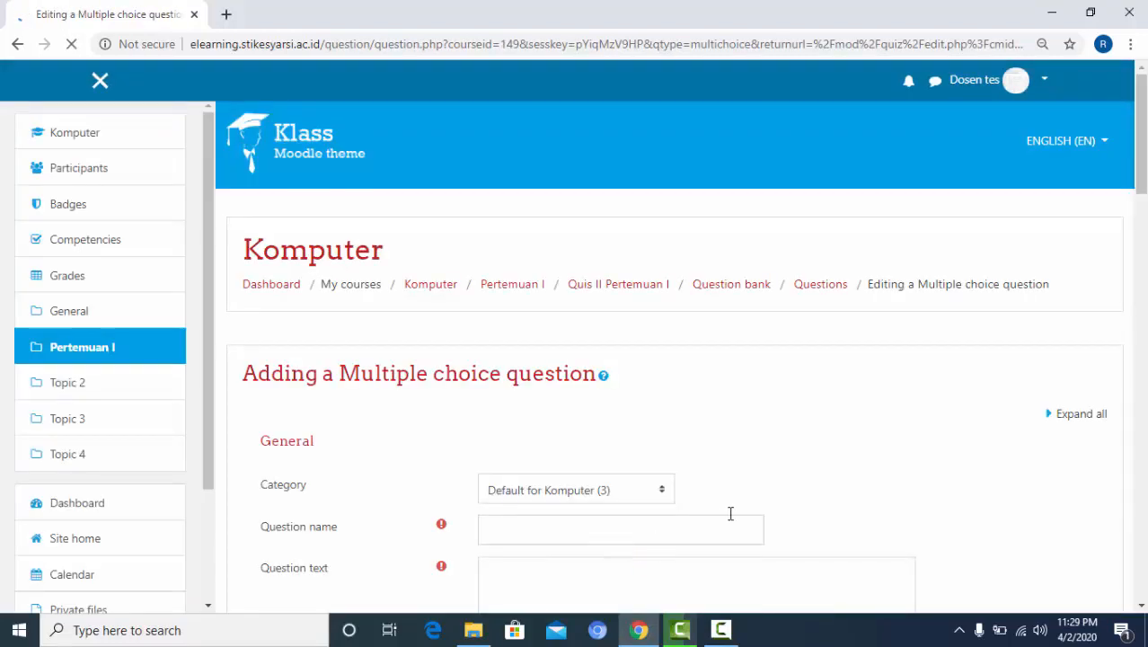
Step: Name the question 02 and enter "Siapa presiden kita saat ini?" as its question text
left_click_drag(1141, 186, 1142, 216)
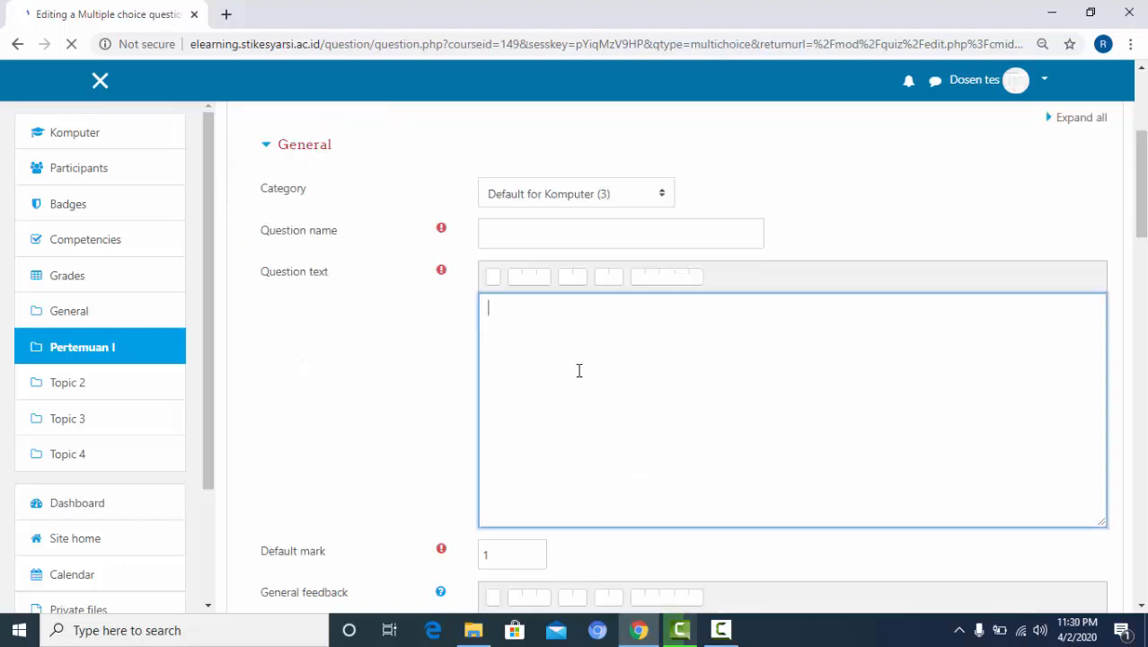
left_click(548, 239)
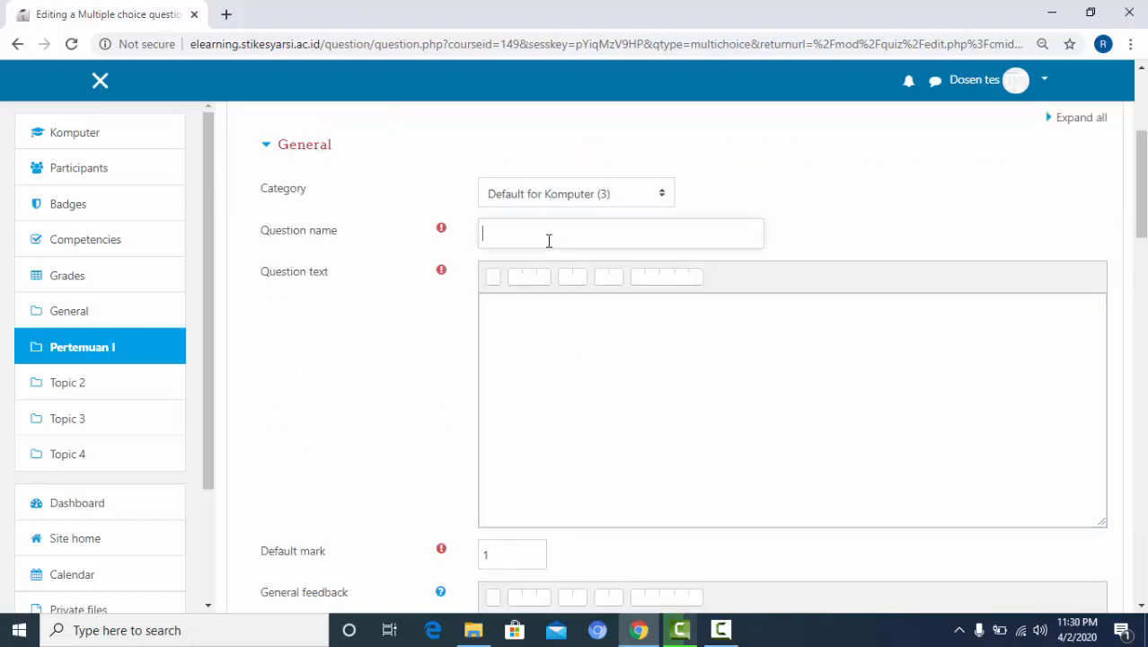
type("02")
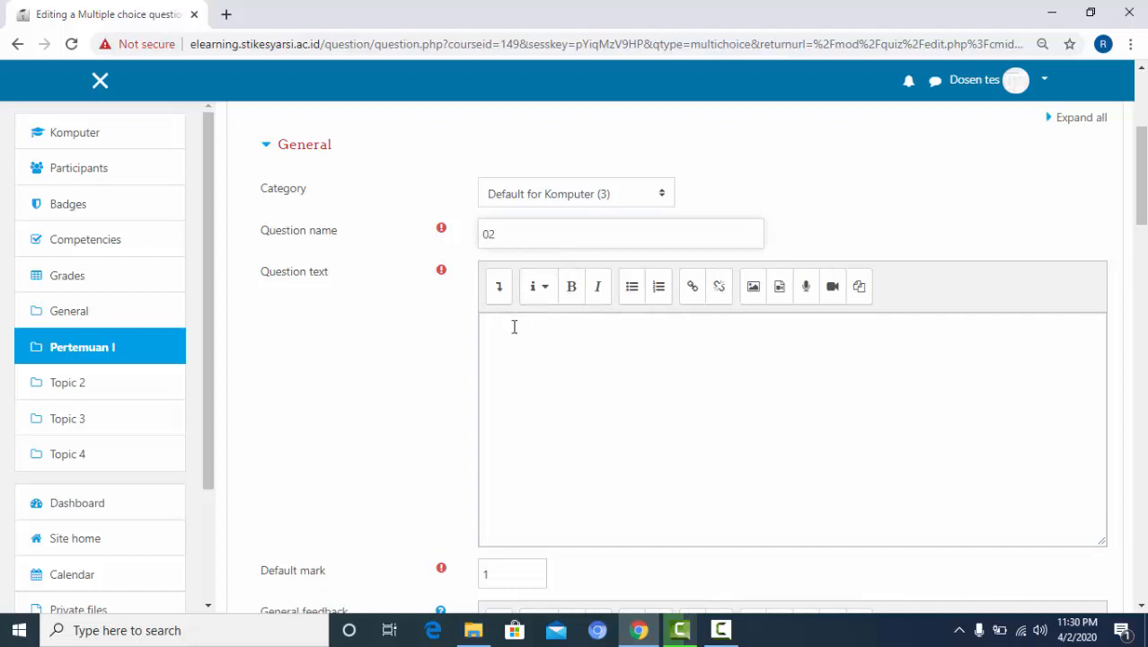
left_click(514, 327)
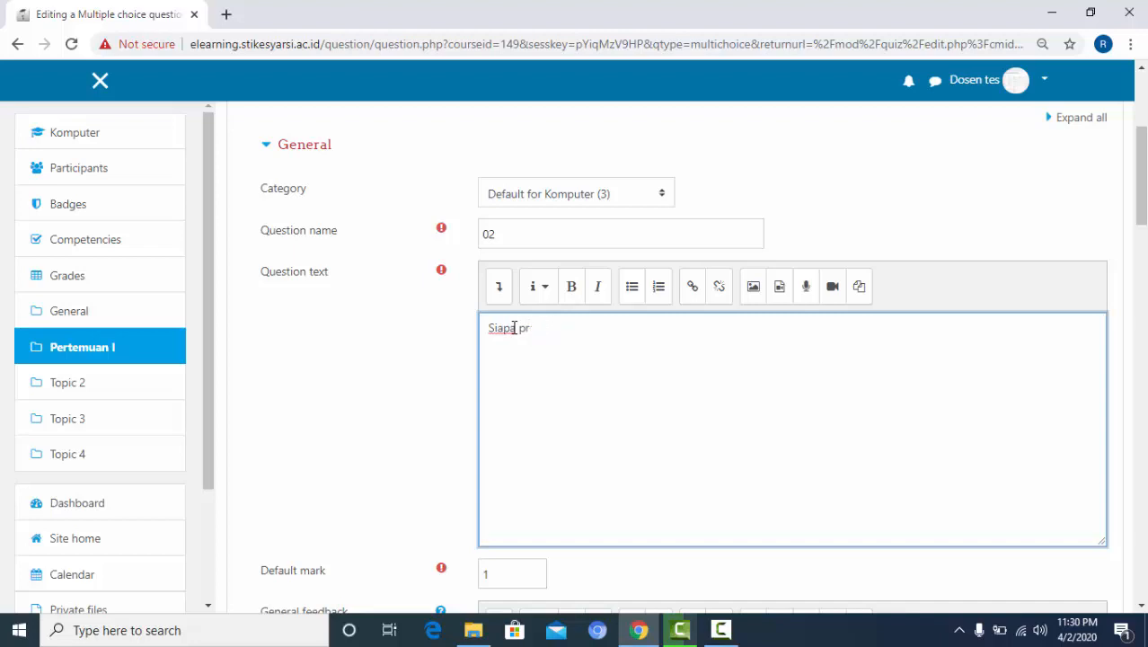
key("BackSpace")
type("presiden kita saat ini")
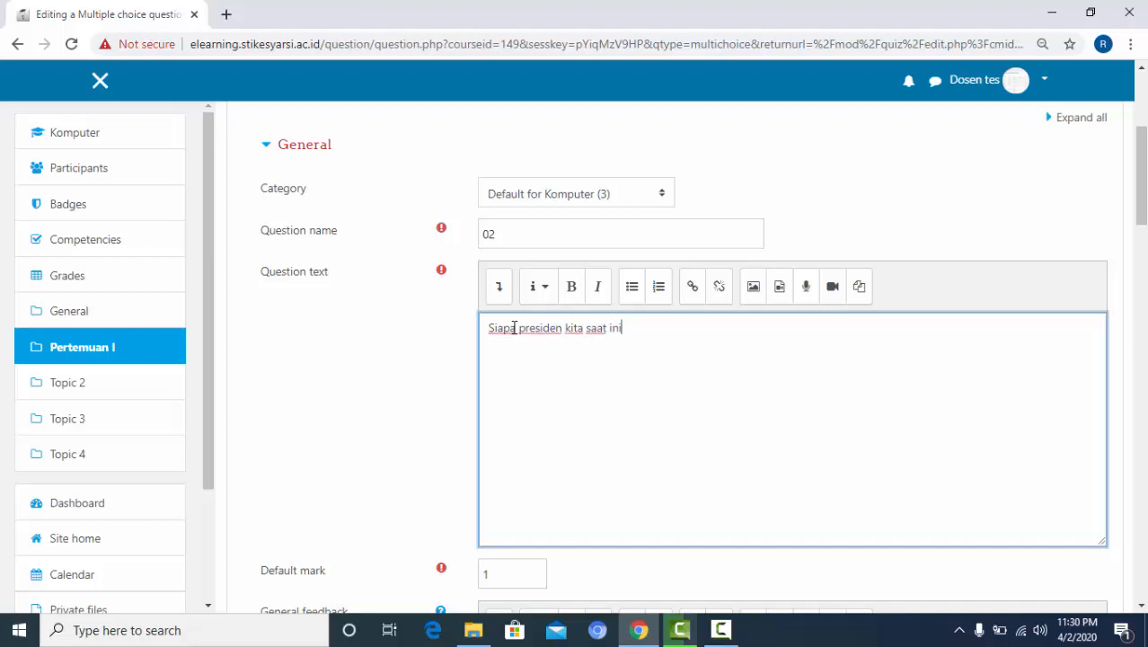
type("?")
Step: Enter a name beginning with "su" as the text of answer choice 1
left_click_drag(1142, 225, 1134, 347)
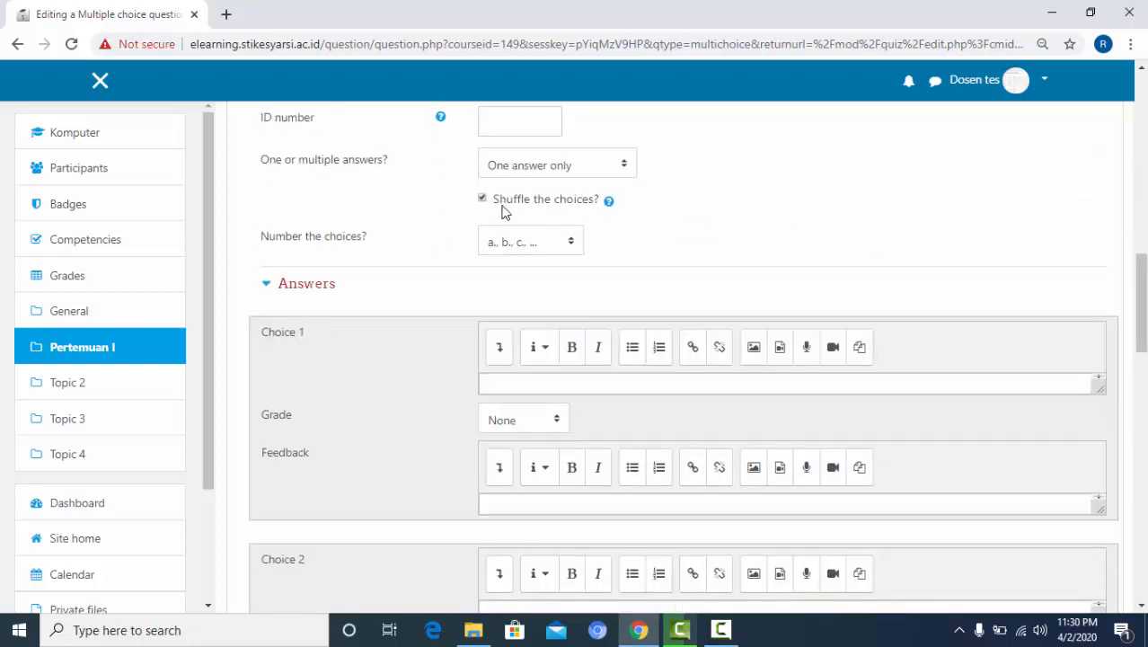
left_click(538, 382)
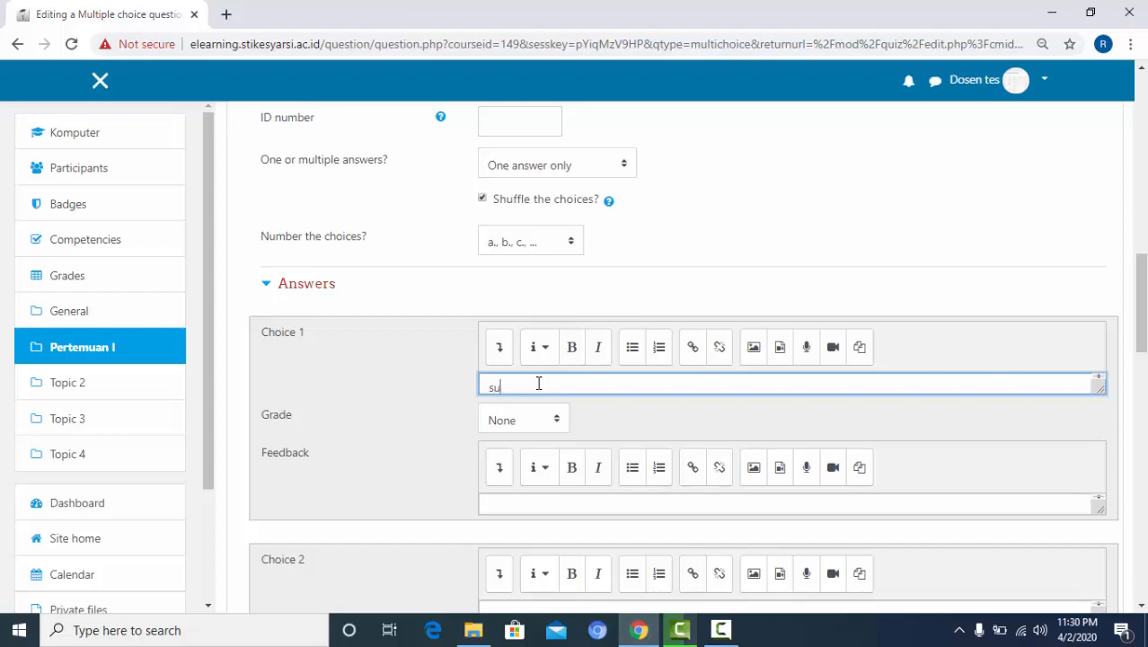
type("e")
Step: Enter "ma'ruf amin" as the text of answer choice 2
left_click_drag(1142, 319, 1142, 376)
left_click(619, 283)
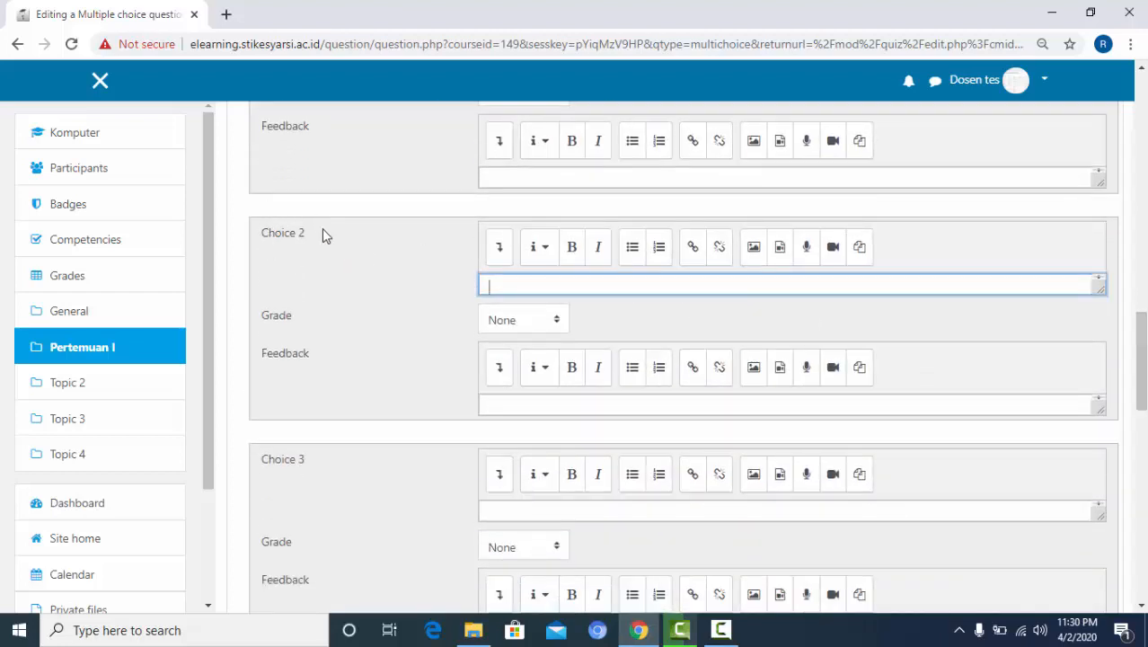
left_click(498, 408)
left_click(510, 283)
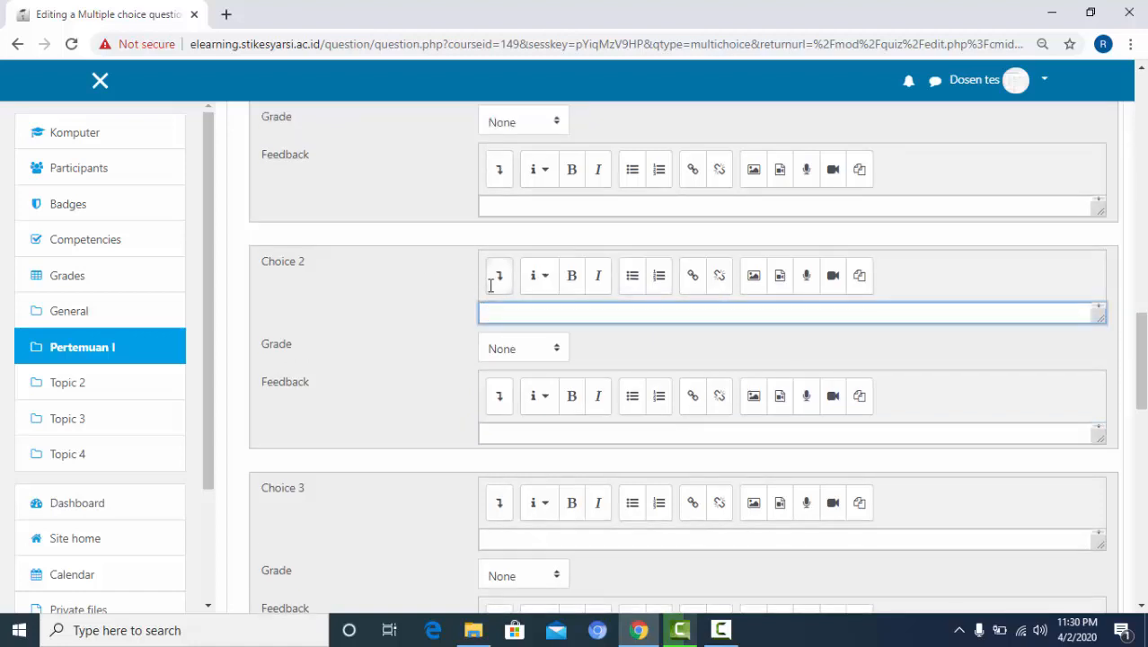
type("ma")
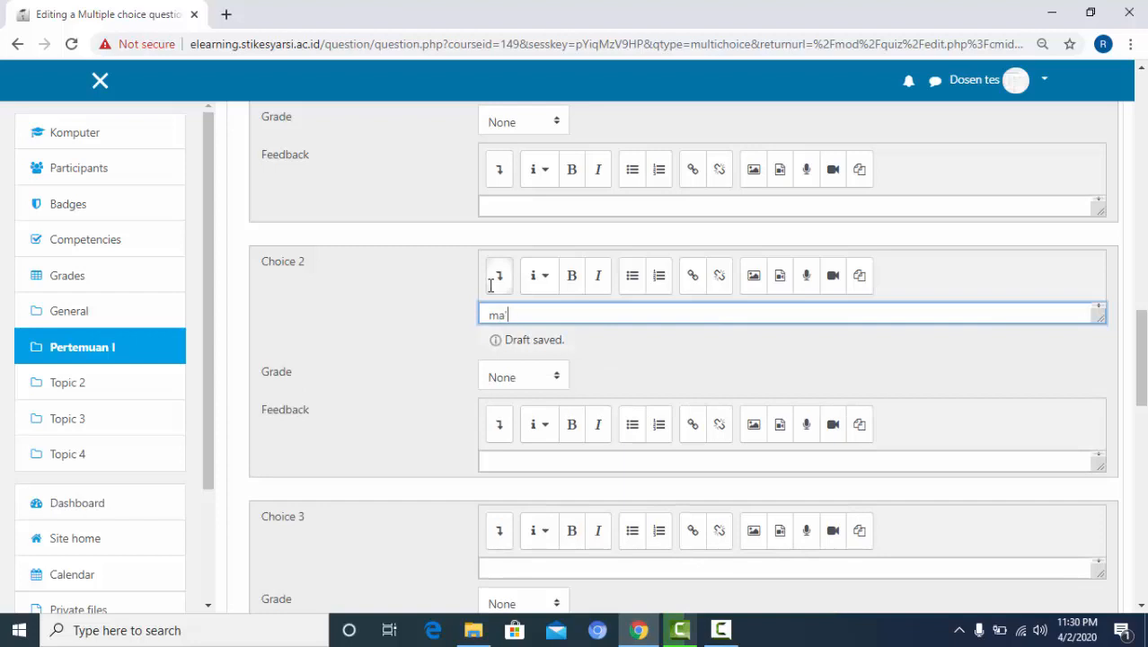
type("'ruf amin")
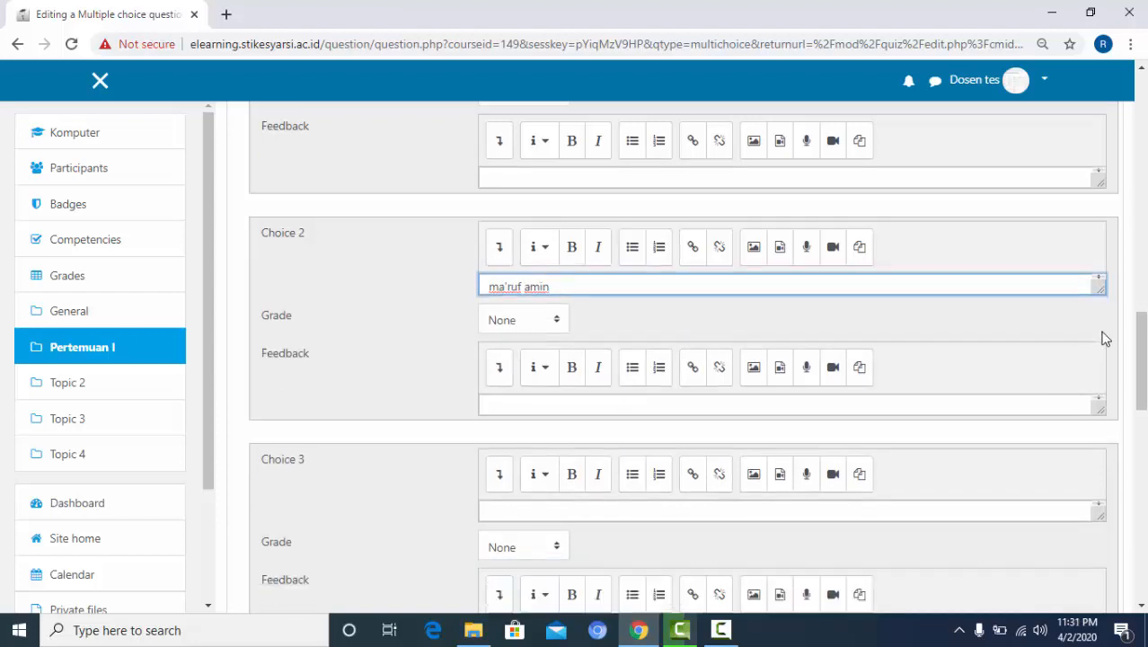
Step: Enter "jokowi" as answer choice 3 and "prabowo" as answer choice 4
scroll(916, 336, "down", 3)
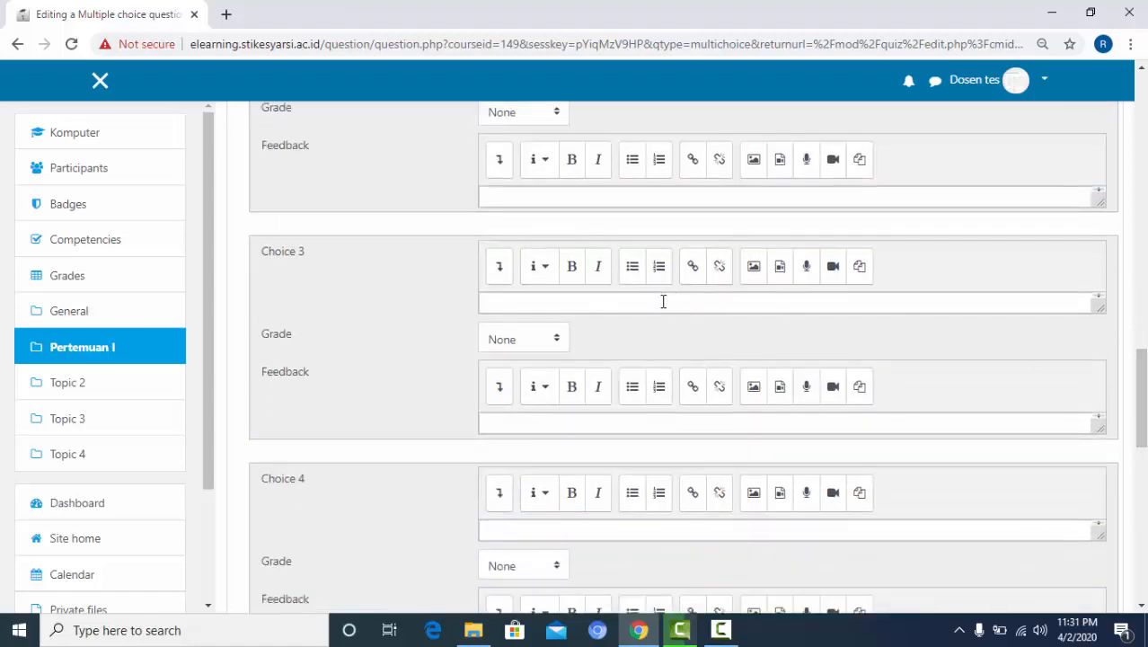
left_click(663, 301)
type("joko")
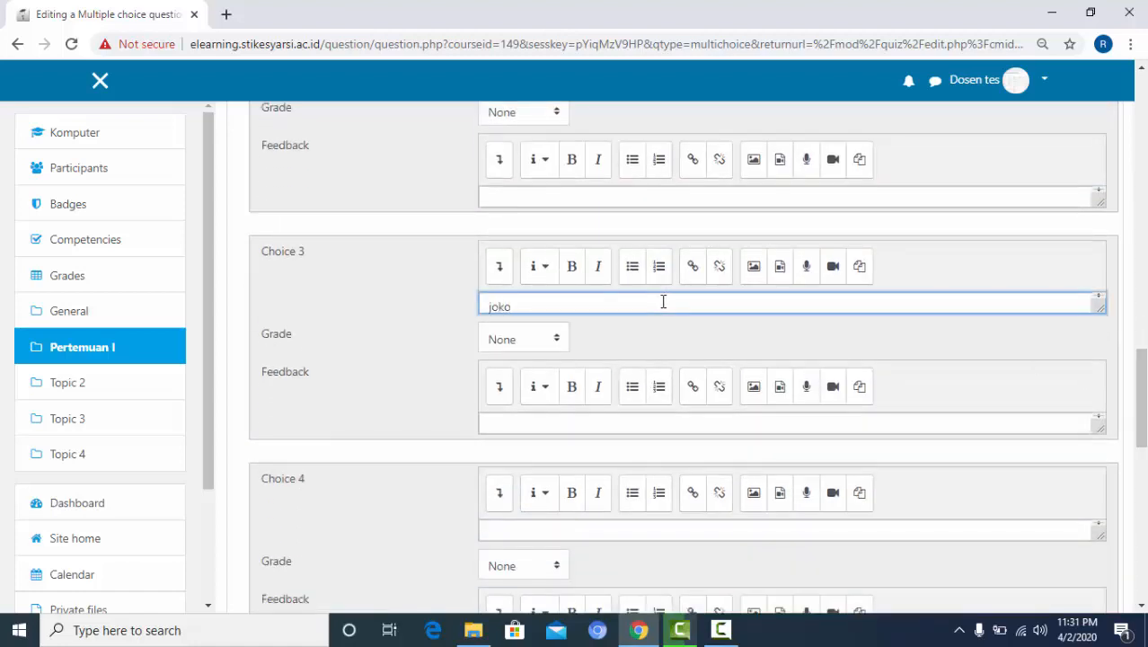
type("wi")
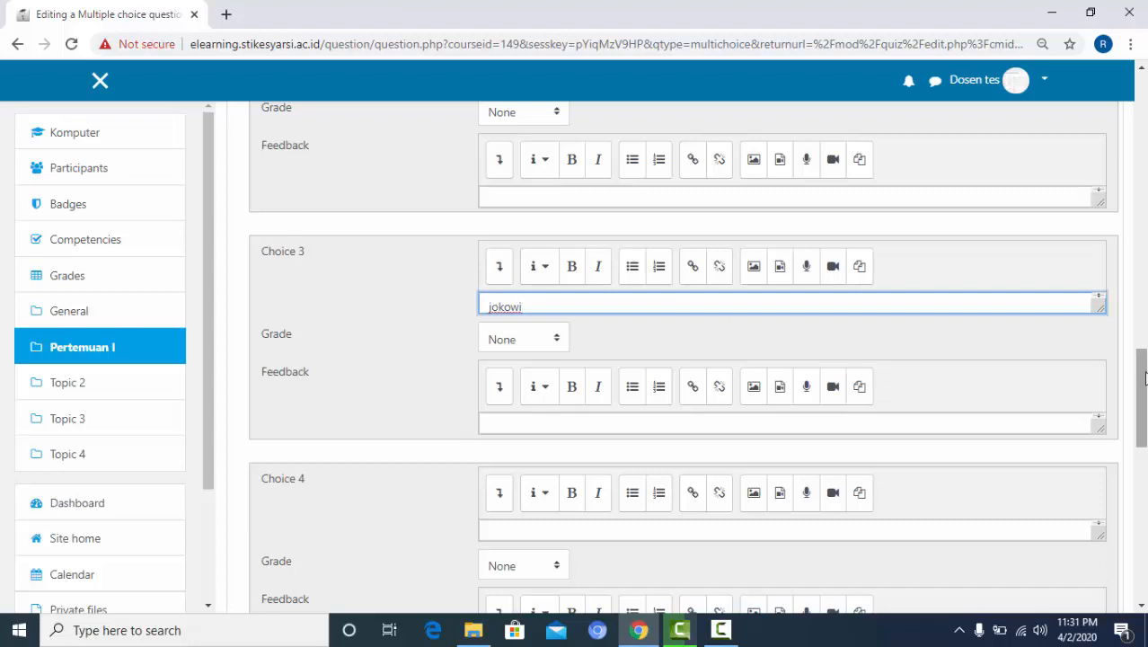
scroll(1143, 377, "down", 3)
left_click(552, 335)
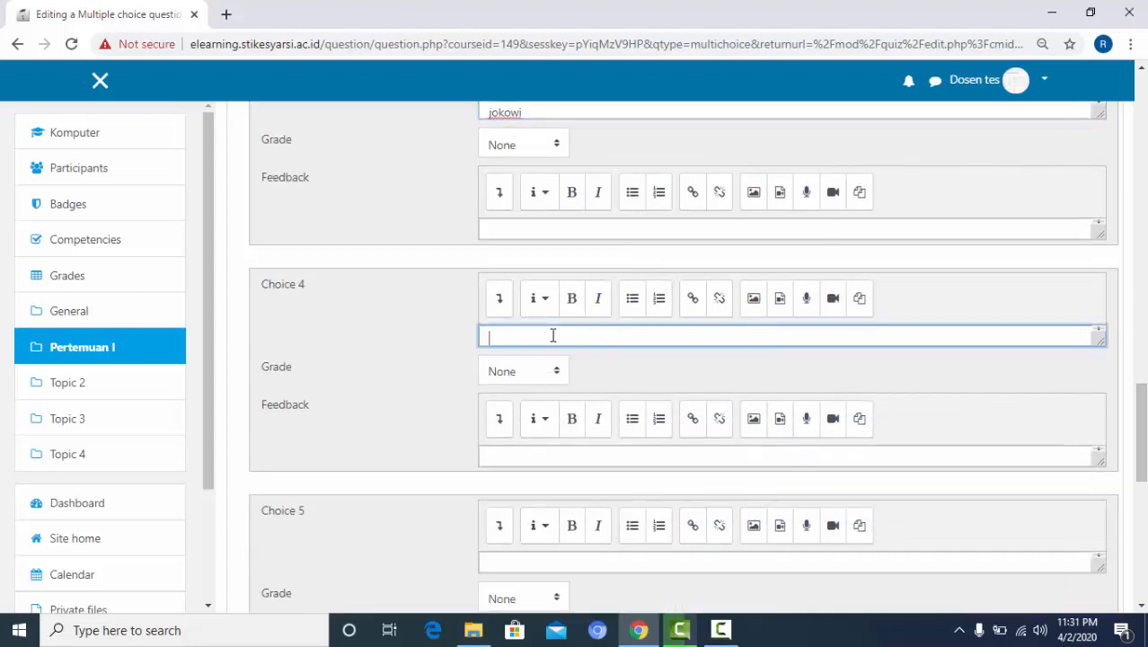
type("prabowo")
Step: Enter "nunung" as the text of answer choice 5
scroll(1143, 446, "down", 3)
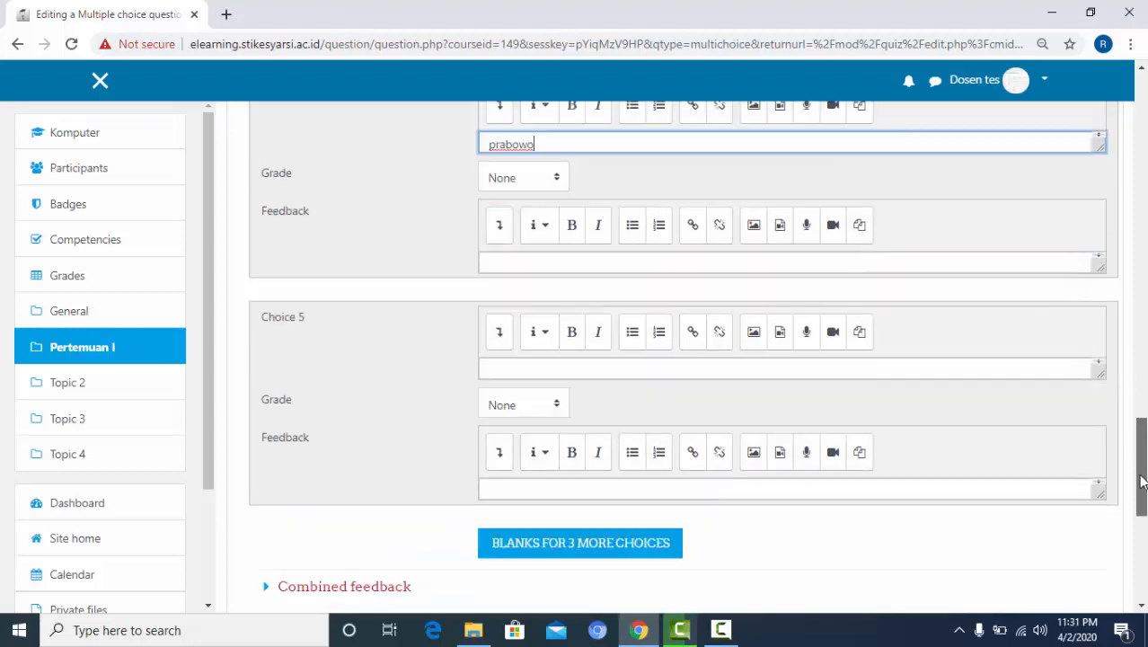
left_click(564, 372)
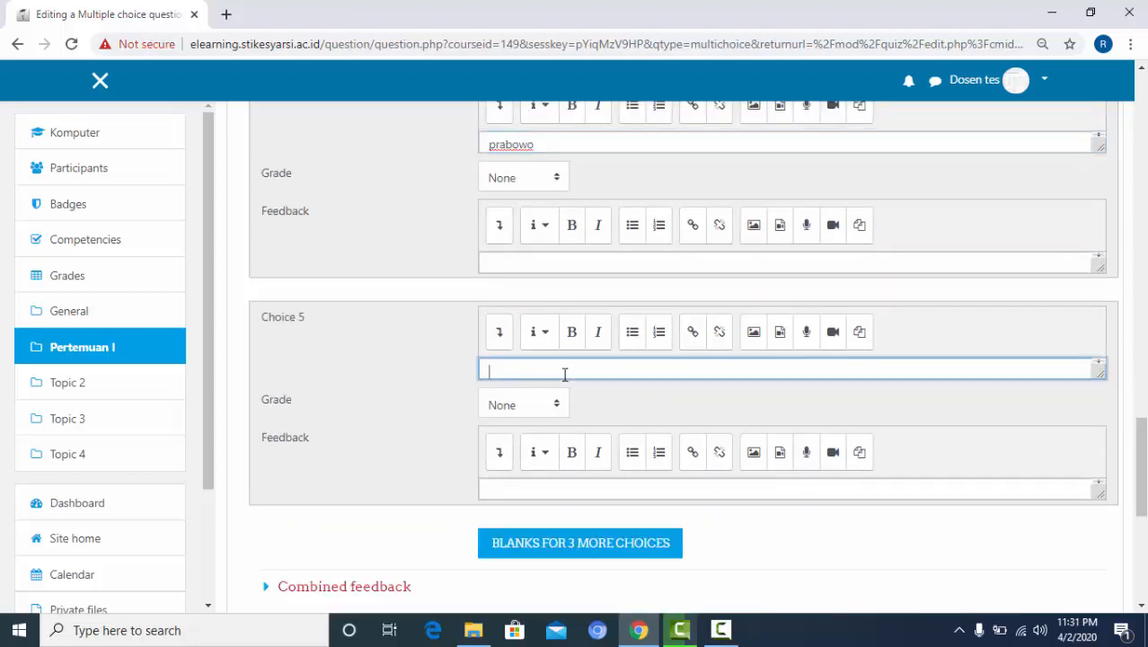
type("nunung")
Step: Set the grade of answer choice 3, "jokowi", to 100% and save question 02
left_click_drag(1142, 435, 1142, 381)
left_click(546, 253)
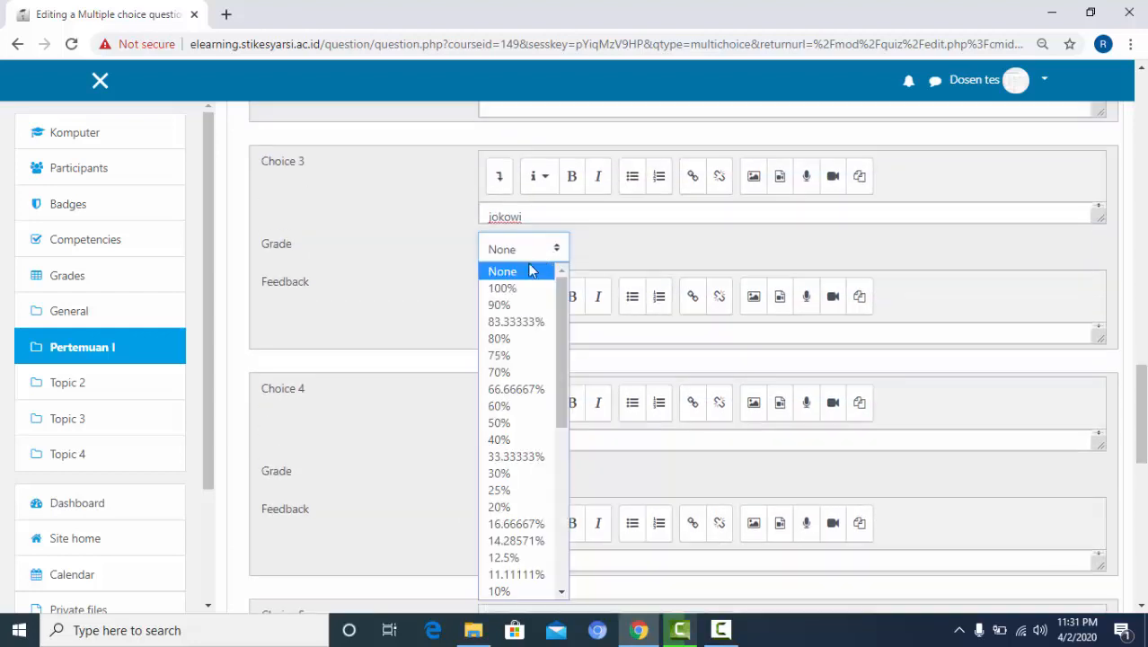
left_click(521, 288)
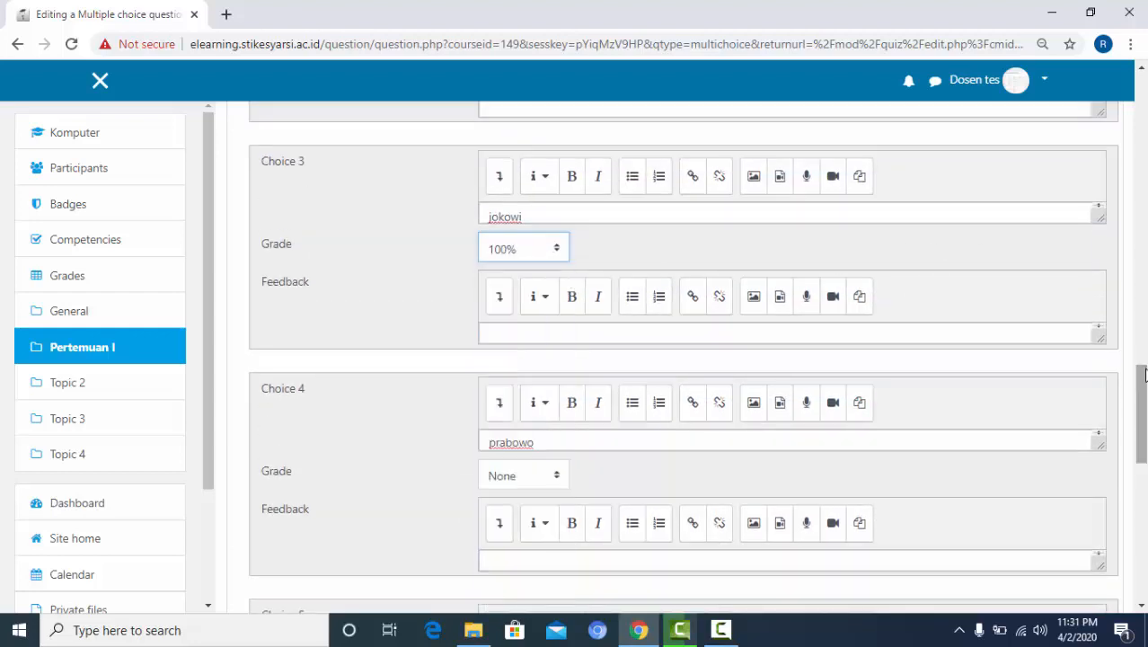
left_click_drag(1141, 413, 1141, 496)
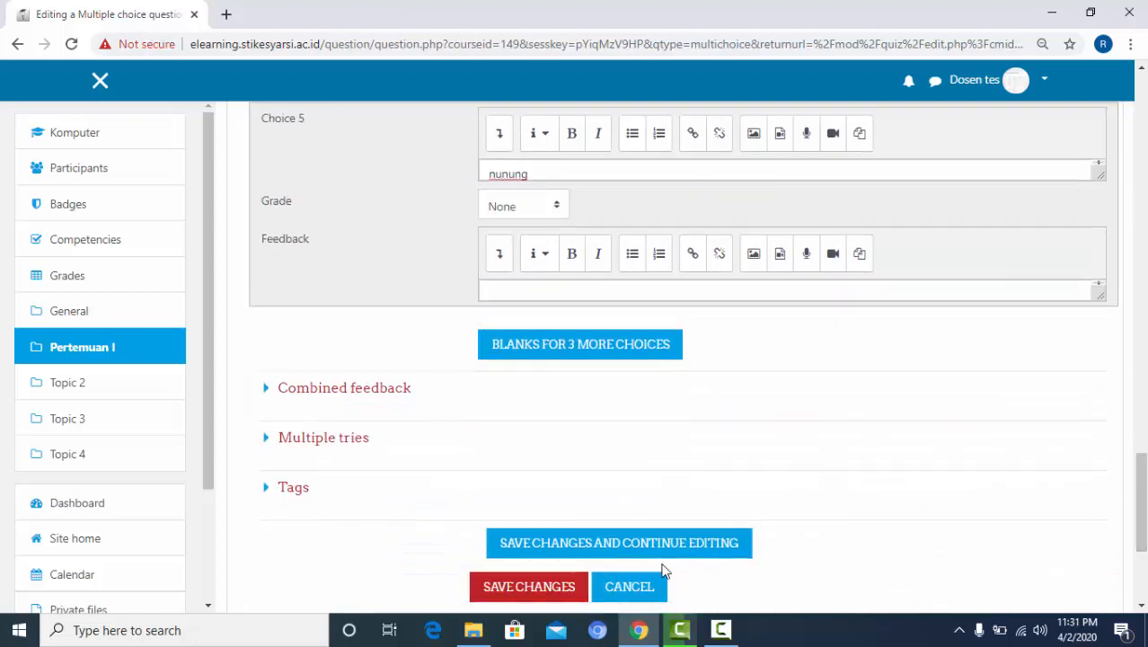
left_click(507, 595)
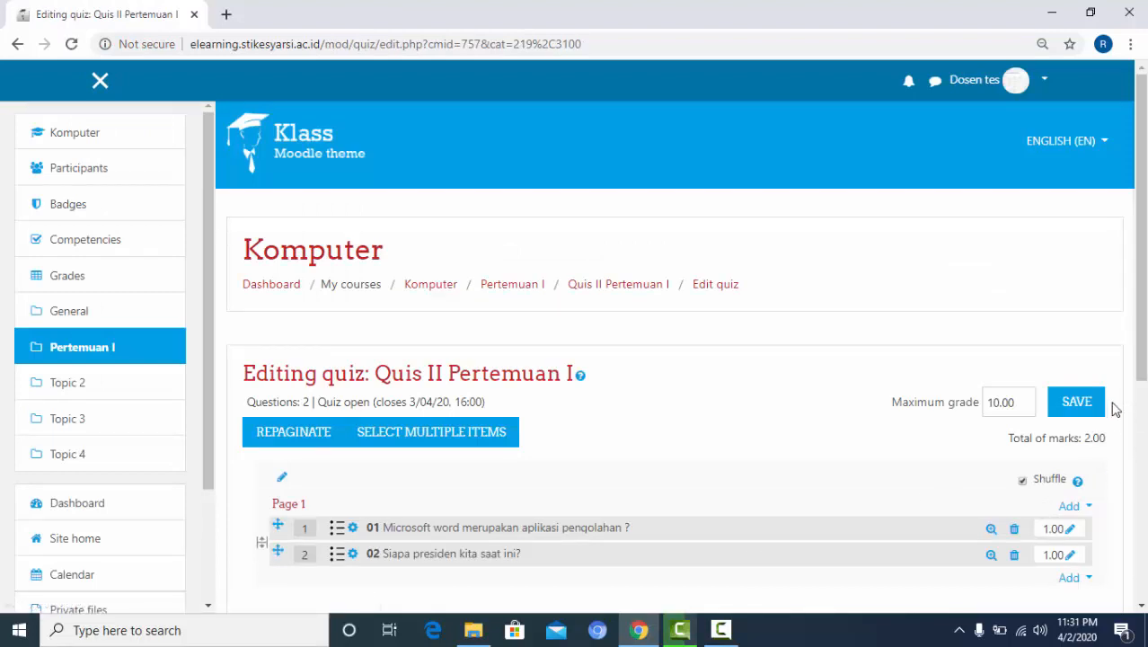
Step: Try to move question 02 further down in the quiz's question list
left_click_drag(1143, 366, 1144, 427)
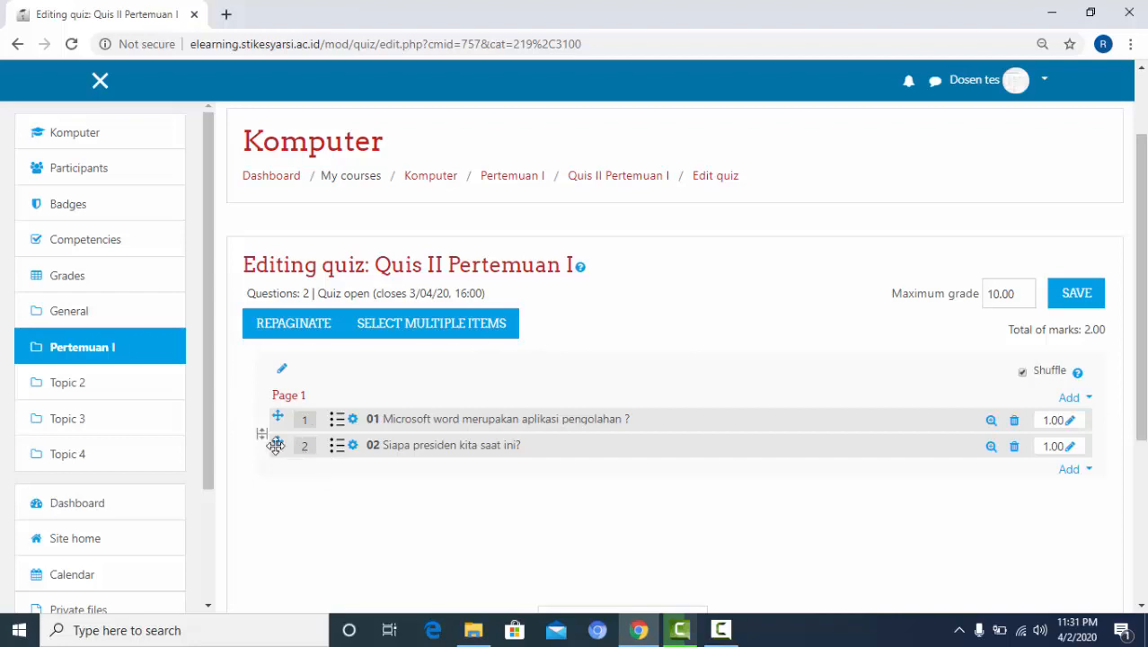
left_click_drag(276, 445, 277, 487)
left_click_drag(280, 441, 282, 500)
Step: Add a new multiple choice question after question 02 in the quiz
left_click(1087, 474)
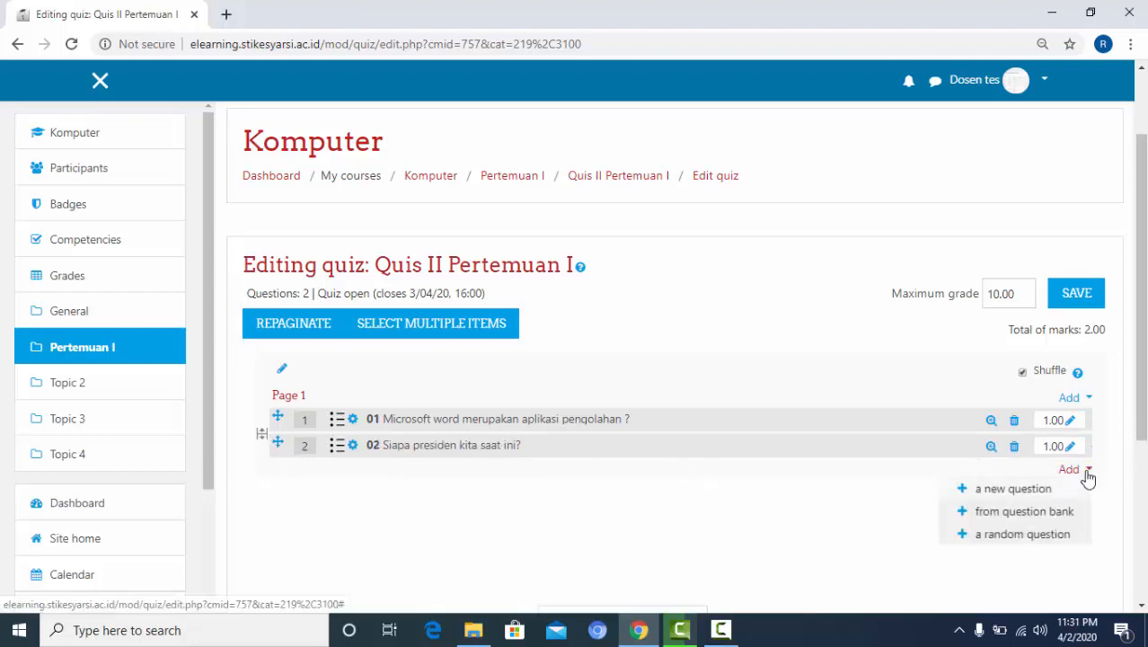
left_click(1027, 488)
left_click(493, 185)
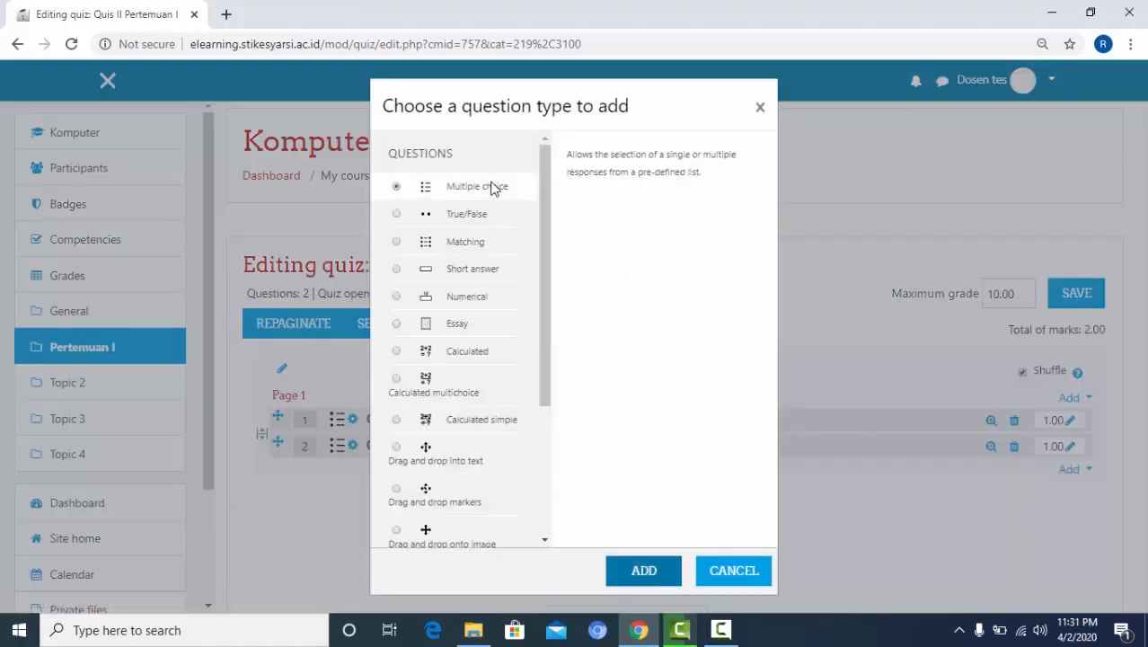
left_click(644, 573)
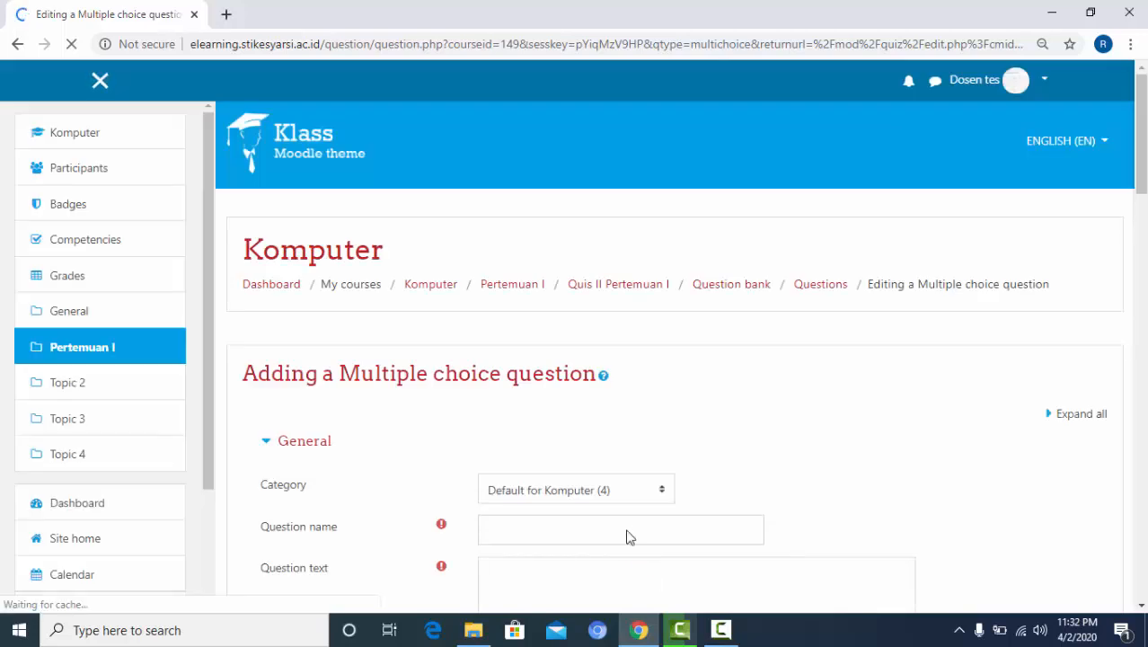
Step: Name the new question 03 and place the text cursor in its question text
left_click(628, 530)
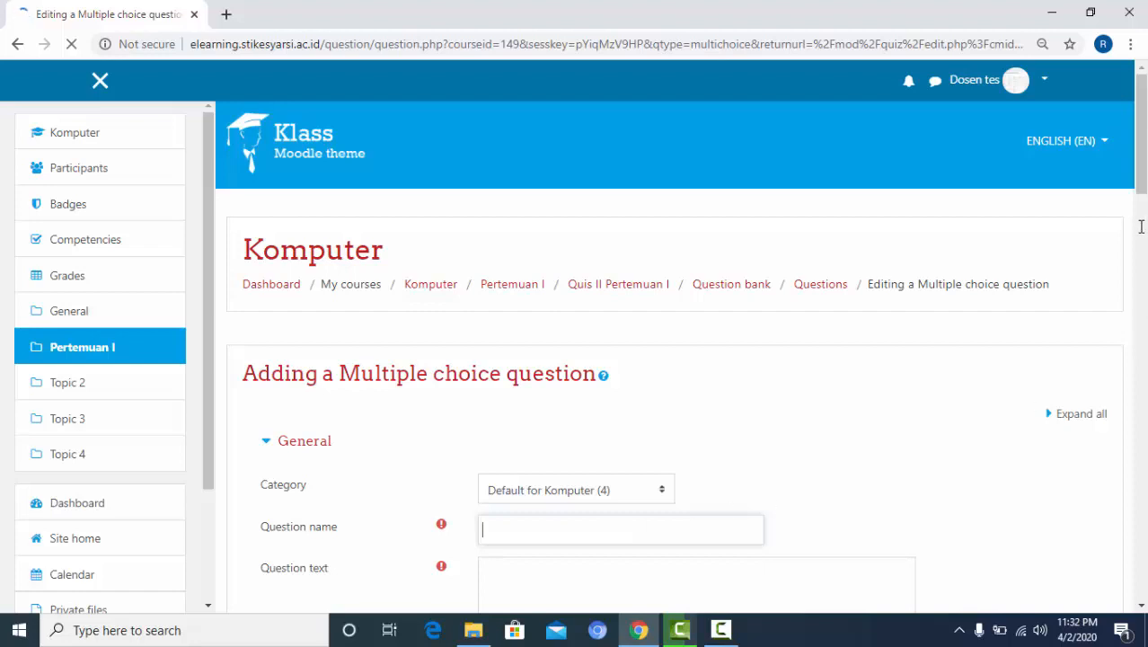
type("03")
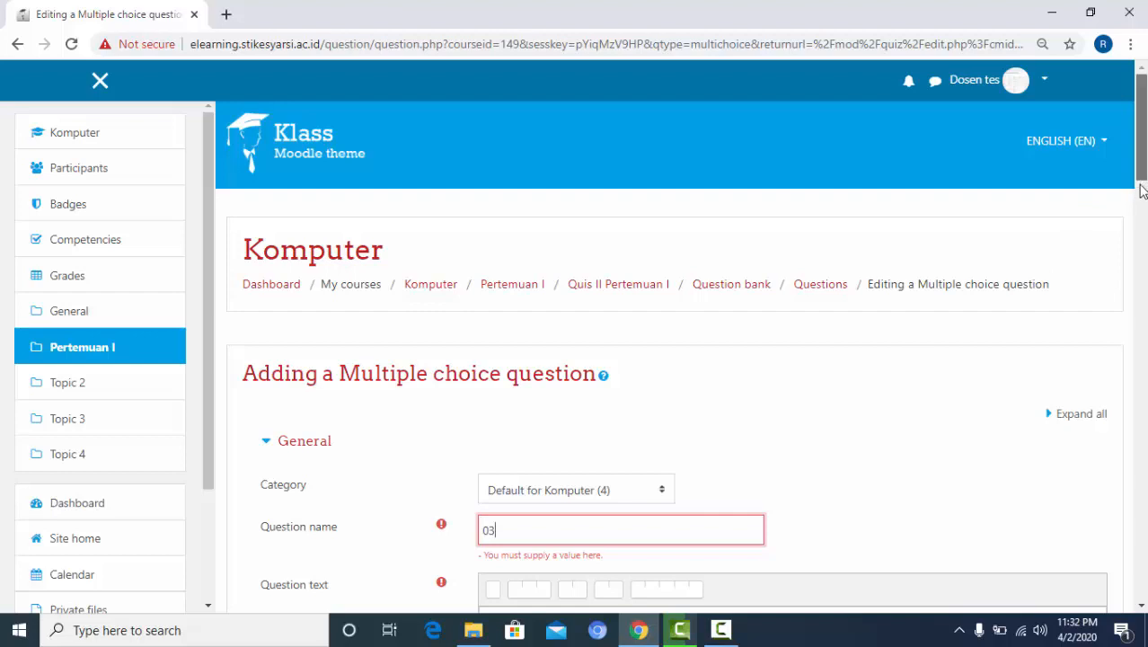
left_click_drag(1138, 190, 1141, 250)
left_click(629, 318)
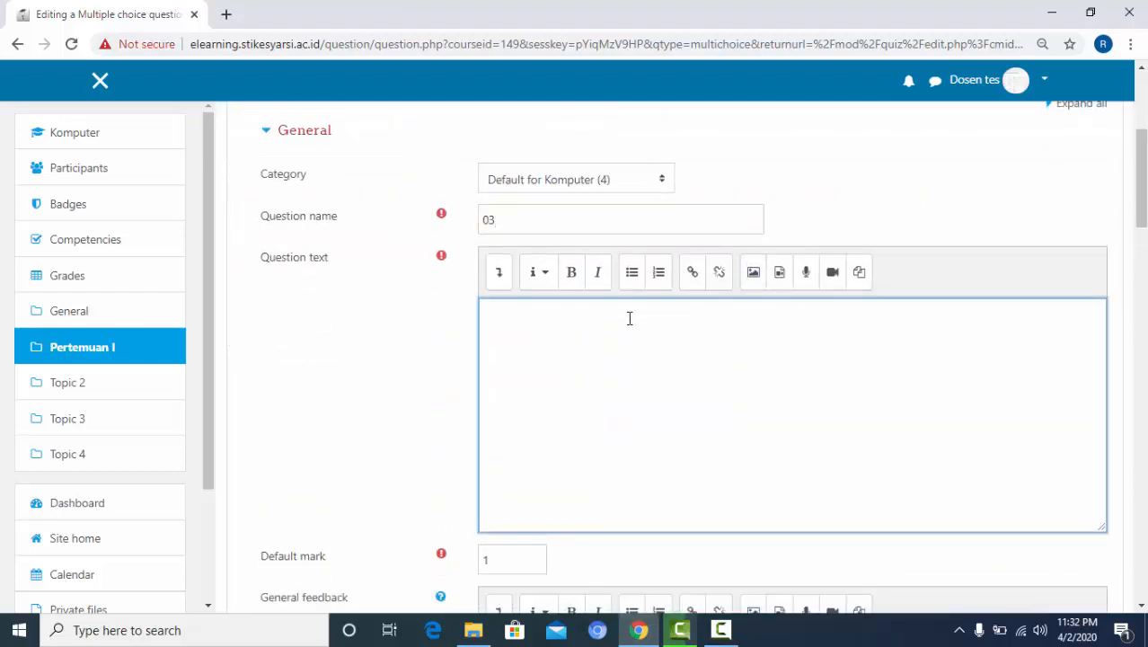
type("siapa")
key("BackSpace")
key("BackSpace")
type("negara apakah")
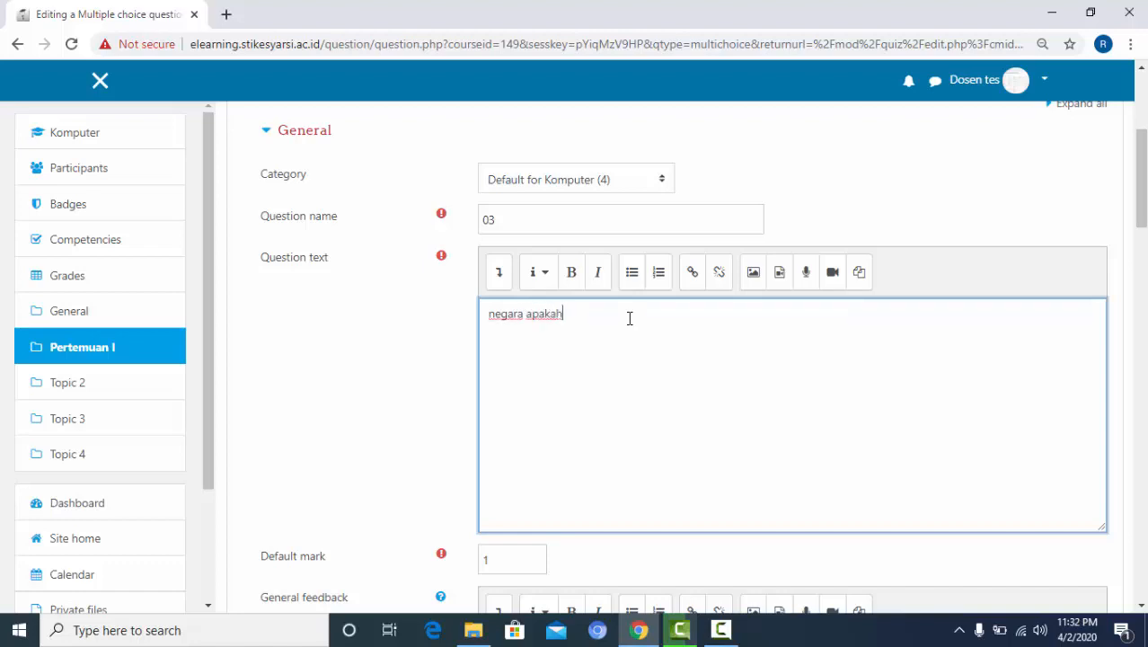
key("BackSpace")
key("BackSpace")
key("BackSpace")
key("BackSpace")
key("BackSpace")
key("BackSpace")
key("BackSpace")
key("BackSpace")
key("BackSpace")
key("BackSpace")
key("BackSpace")
key("BackSpace")
key("BackSpace")
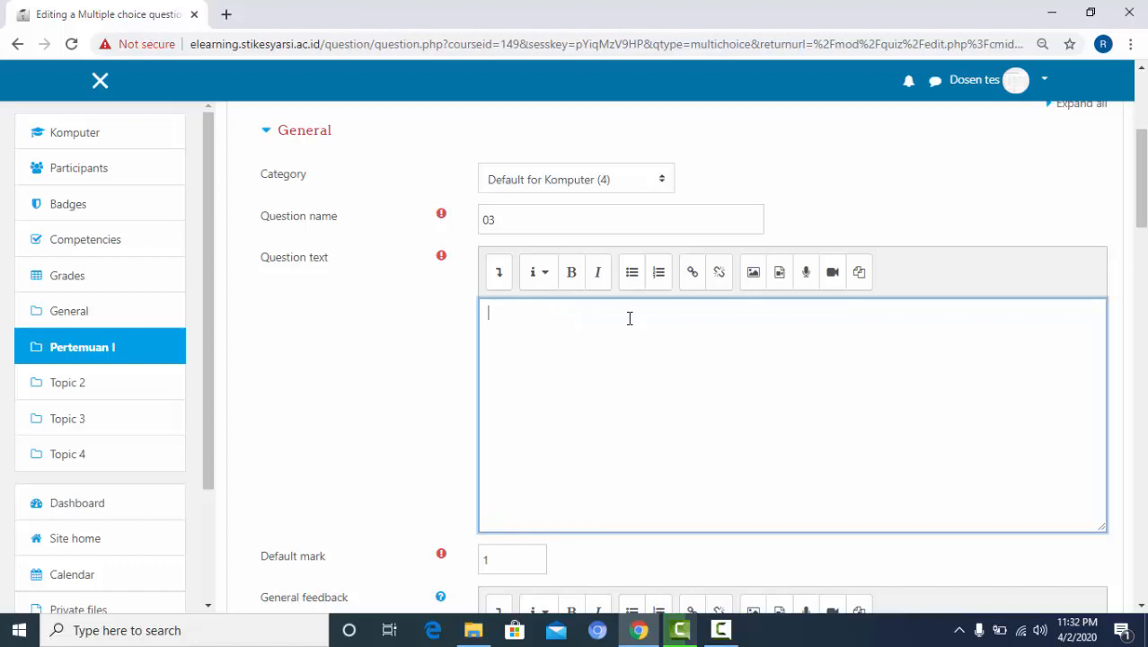
Step: Enter "dinegara apakah saya tinggal saat ini ?" as the question text
type("dinegara apakah a")
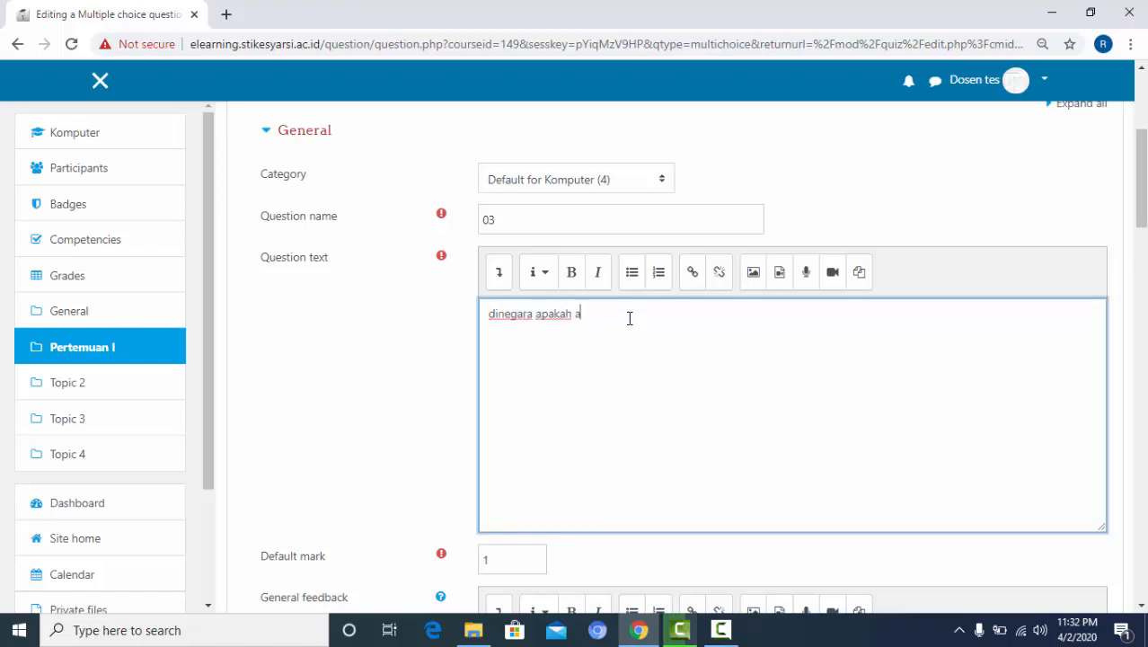
type("nad")
type("a")
key("BackSpace")
key("BackSpace")
key("BackSpace")
type("jokda tinggal saat in")
left_click_drag(575, 316, 599, 318)
type("saya")
left_click(691, 313)
type("?")
Step: Enter "amerika" as answer choice 1 and "cina" as answer choice 2
left_click_drag(1145, 198, 1143, 332)
left_click(690, 321)
type("a")
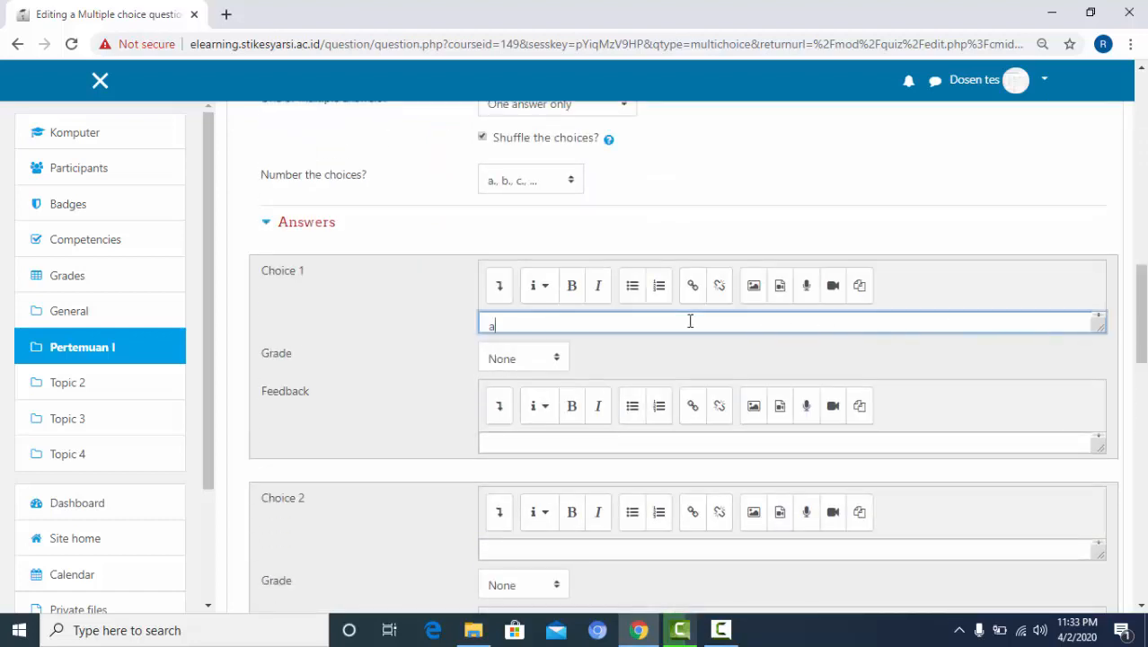
type("merika")
left_click_drag(1143, 357, 1131, 372)
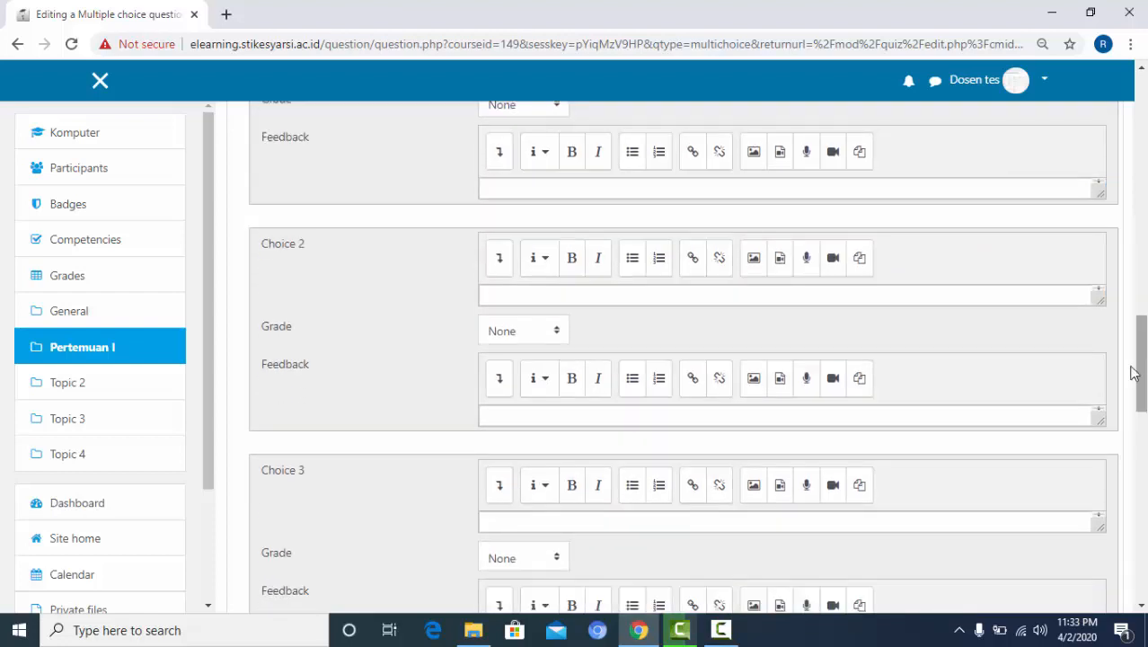
left_click(609, 297)
type("ci")
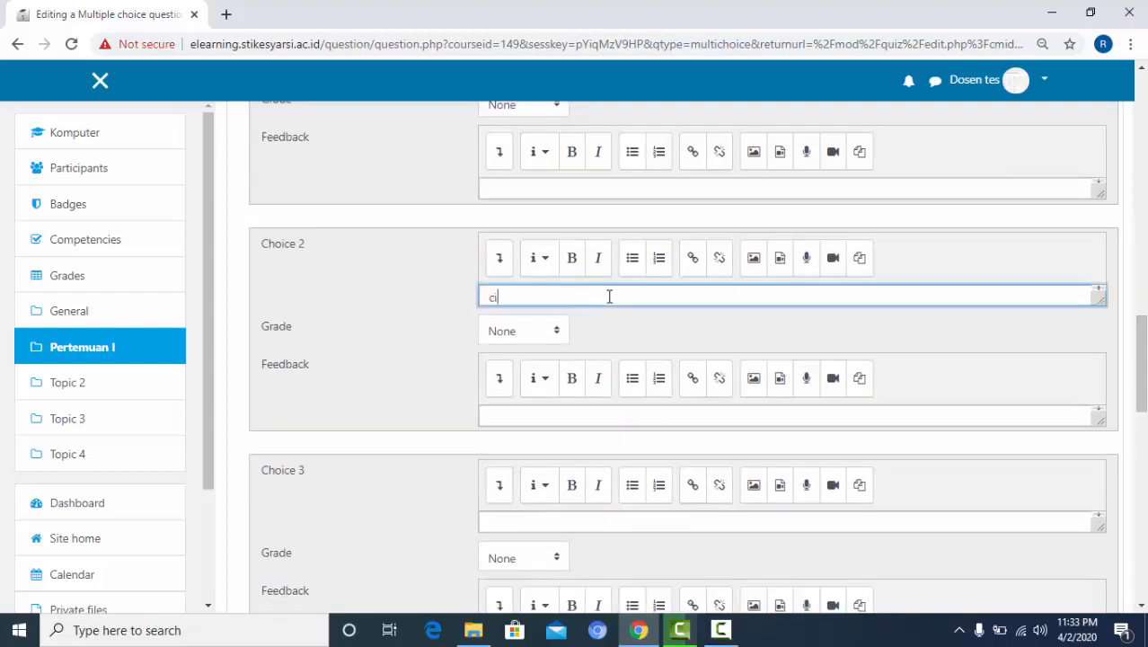
type("na")
Step: Enter "belanda", "indonesia" and "australia" as answer choices 3, 4 and 5
left_click_drag(1135, 368, 1143, 442)
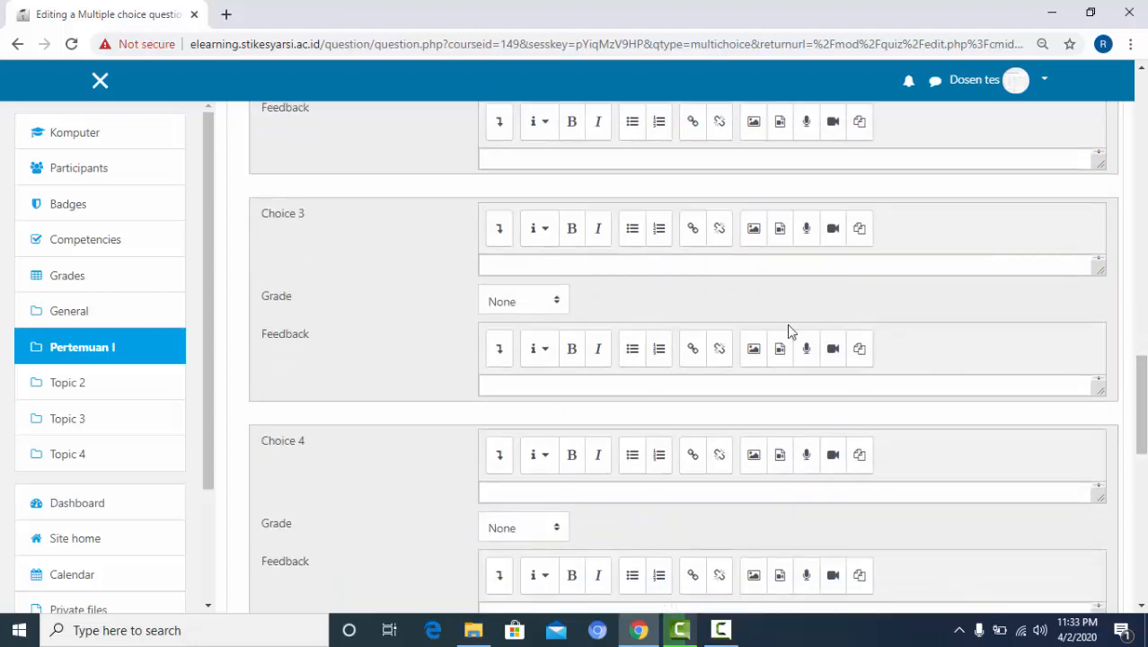
left_click(629, 265)
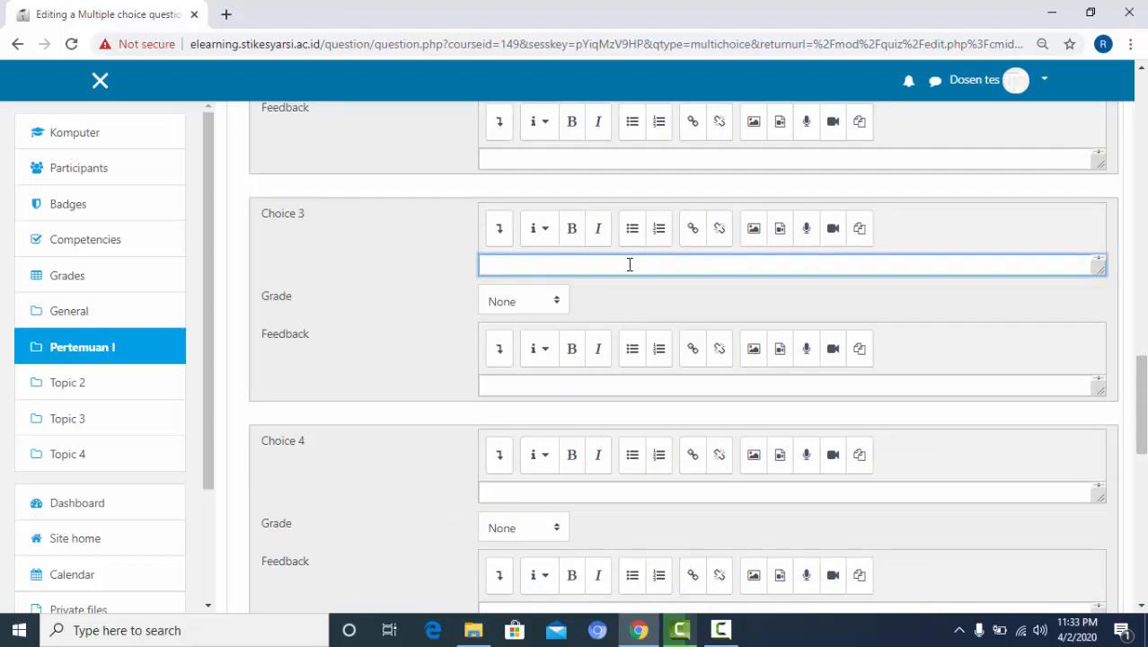
type("belanda")
left_click_drag(1141, 400, 1141, 442)
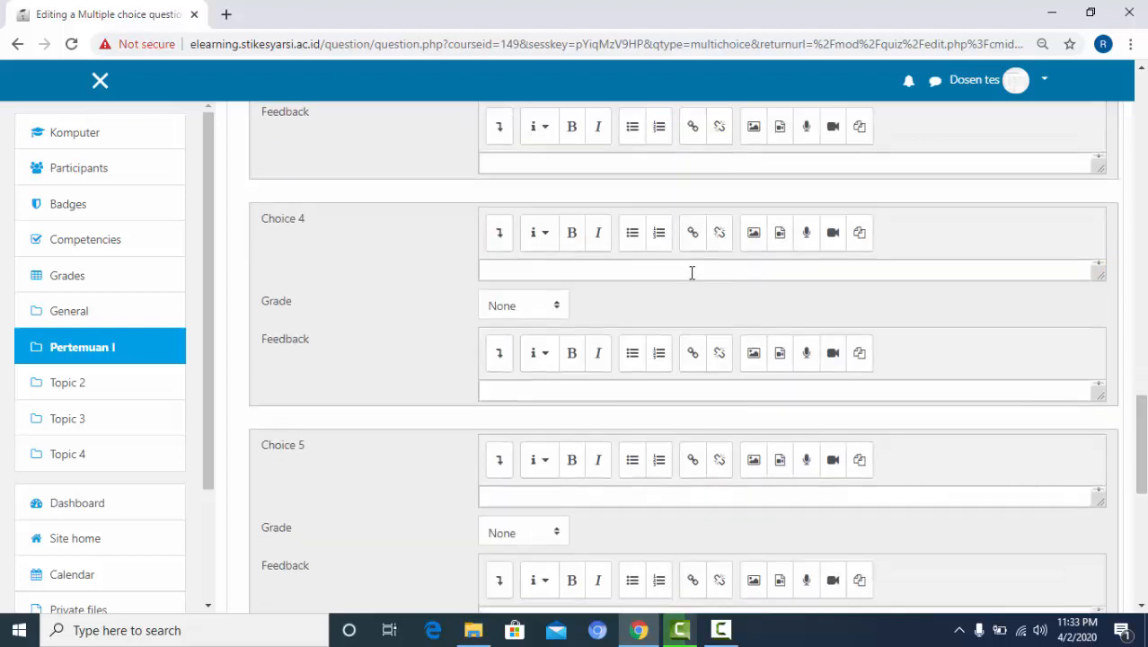
left_click(640, 277)
type("indonesia")
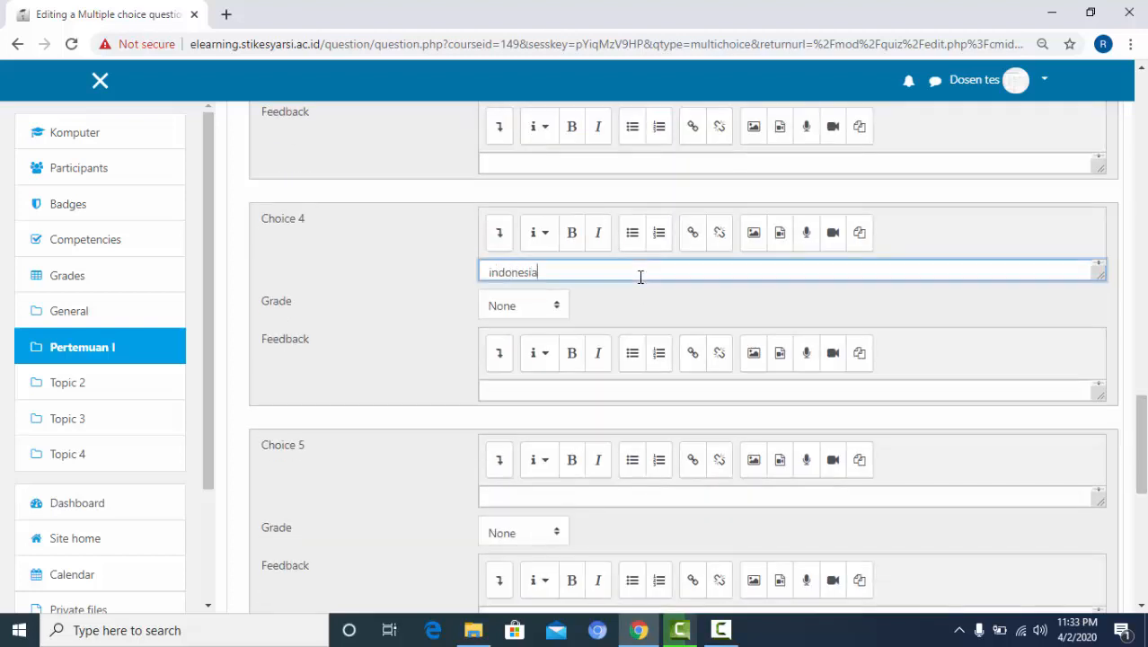
left_click(551, 492)
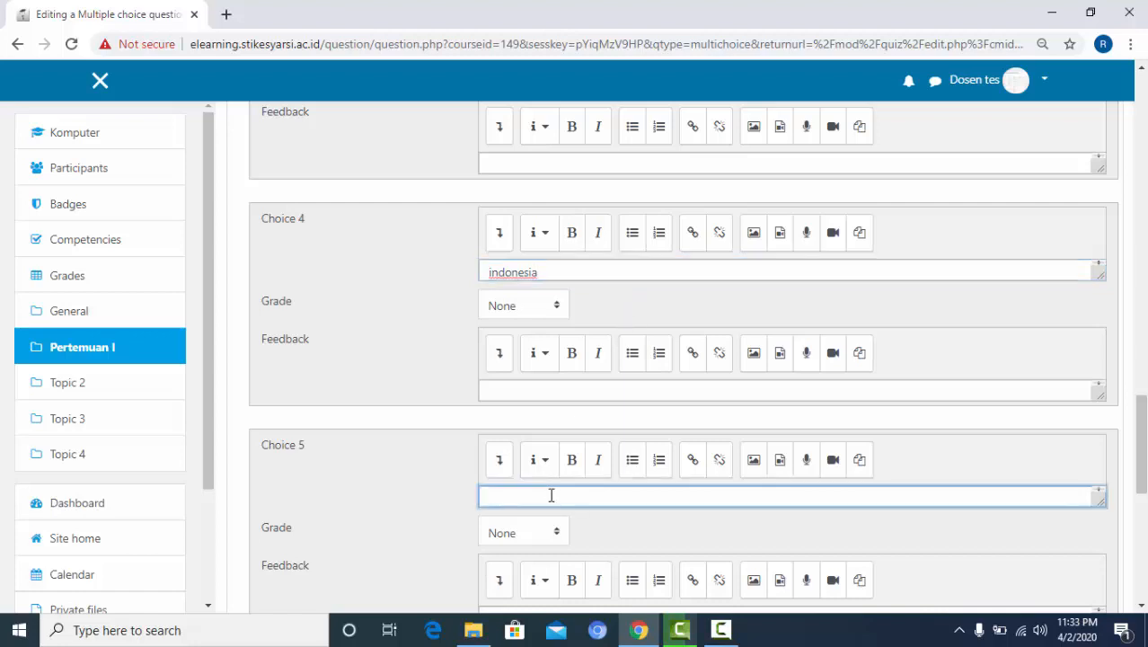
type("australia")
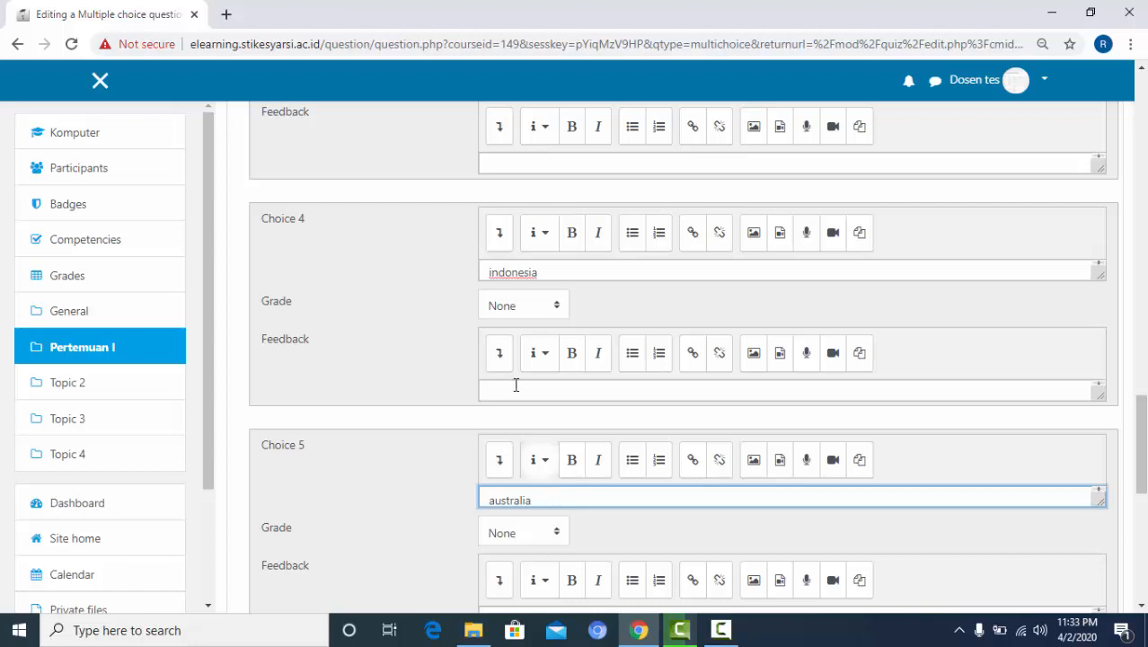
Step: Set the grade of answer choice 4, "indonesia", to 100% and save question 03
left_click(553, 305)
left_click(530, 345)
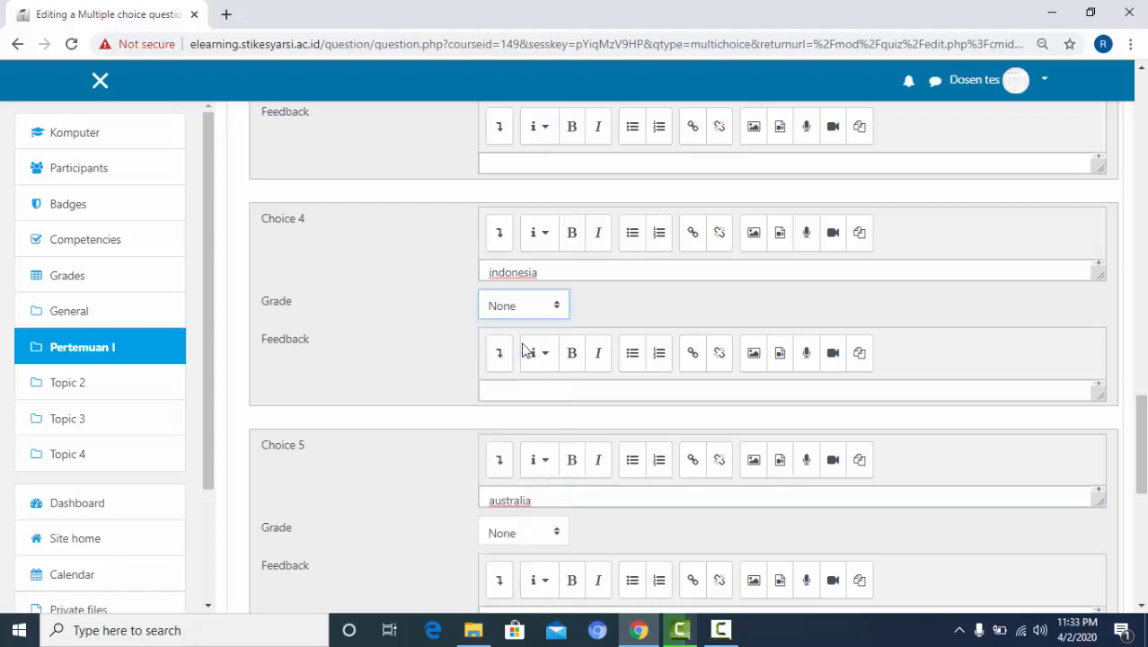
left_click_drag(1143, 445, 1144, 537)
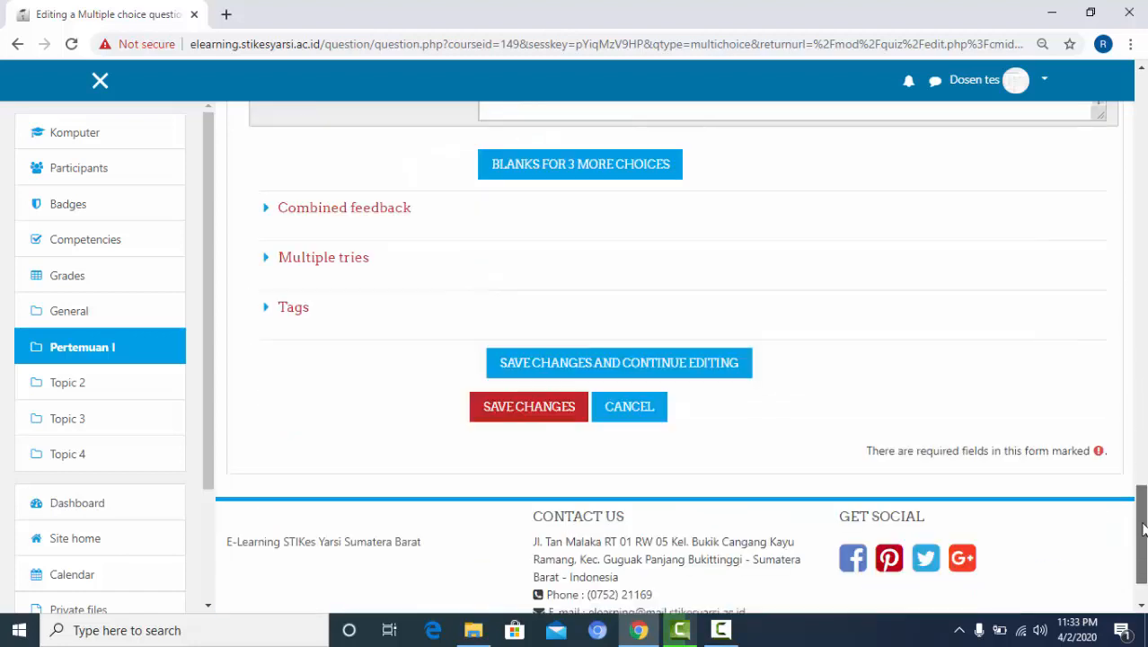
left_click(491, 411)
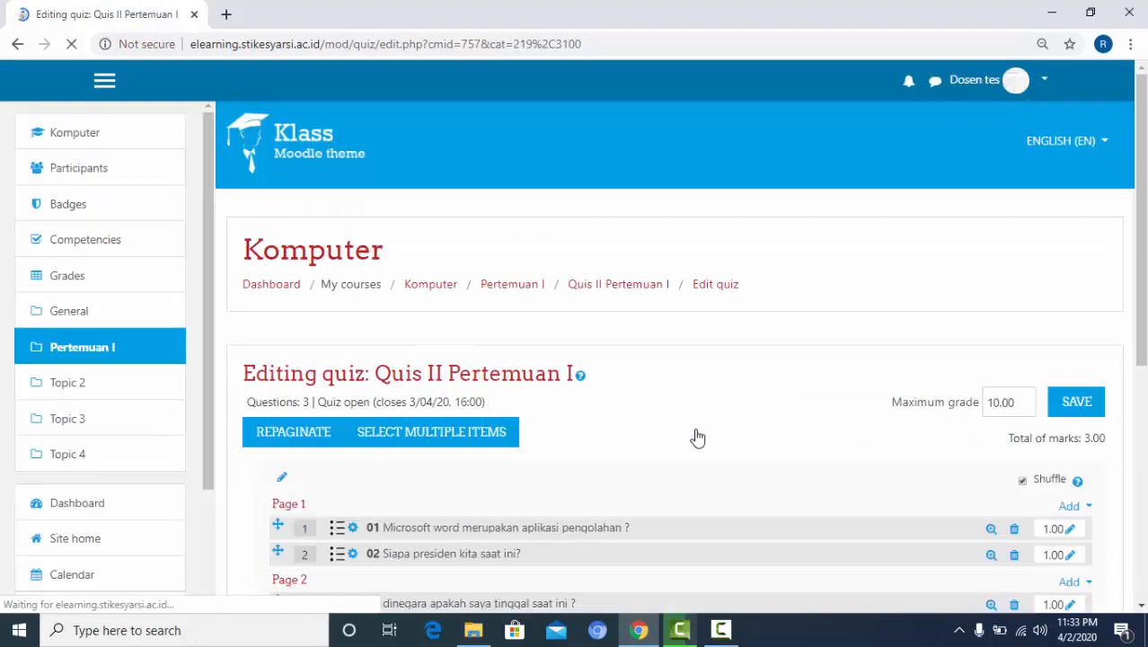
Step: Preview question 03 from the quiz's question list and close the preview
left_click_drag(1142, 332, 1142, 403)
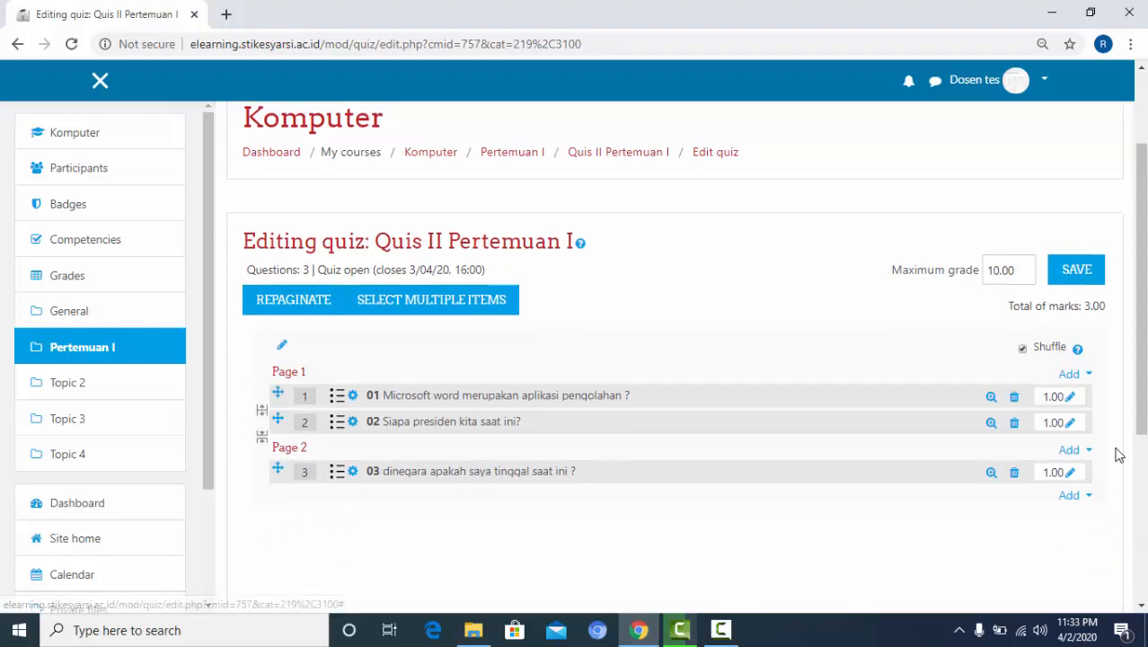
left_click(991, 474)
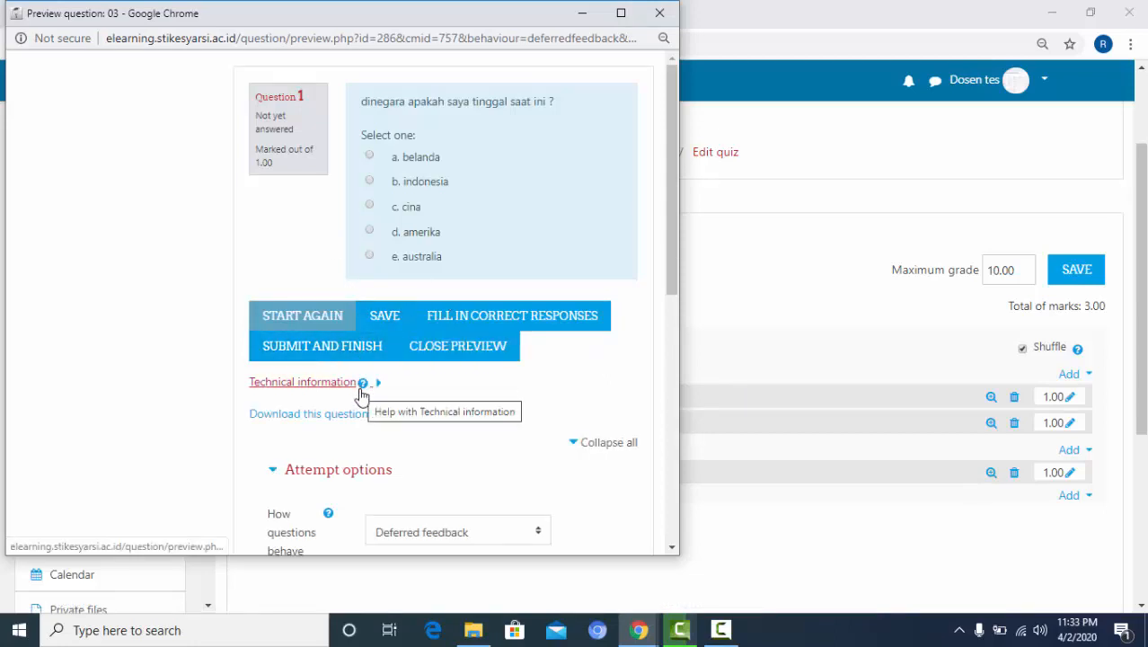
left_click(661, 14)
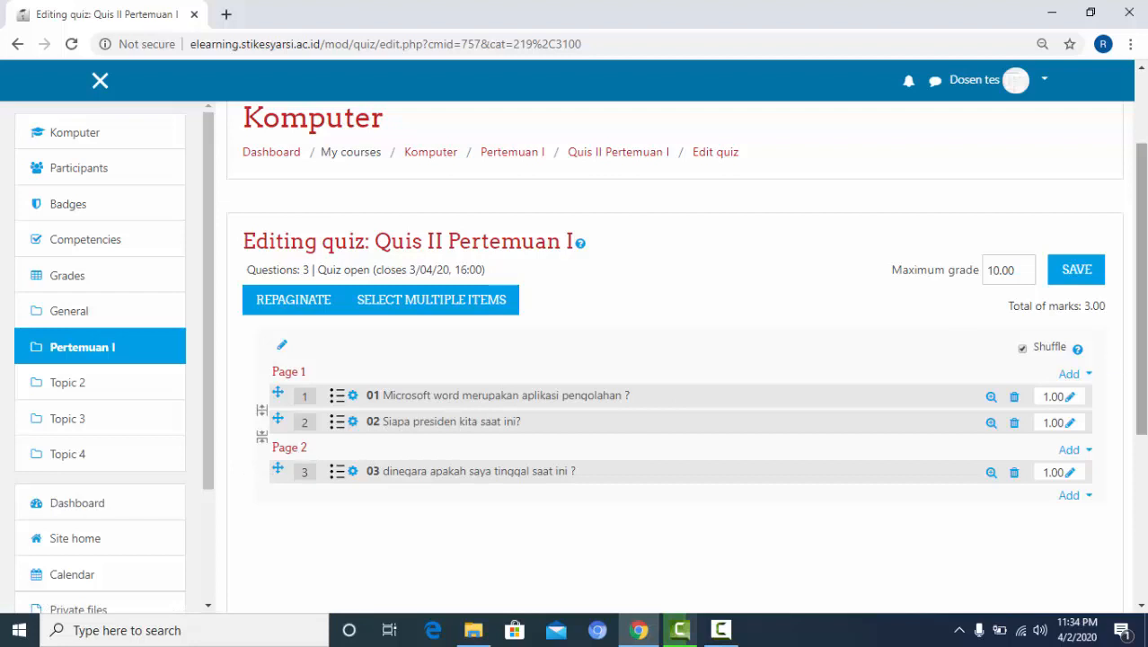
Step: Return to the course's Pertemuan I section and look over its activities
mouse_move(1139, 366)
left_mouse_down()
mouse_move(1139, 387)
mouse_move(1143, 305)
mouse_move(1143, 370)
left_mouse_up()
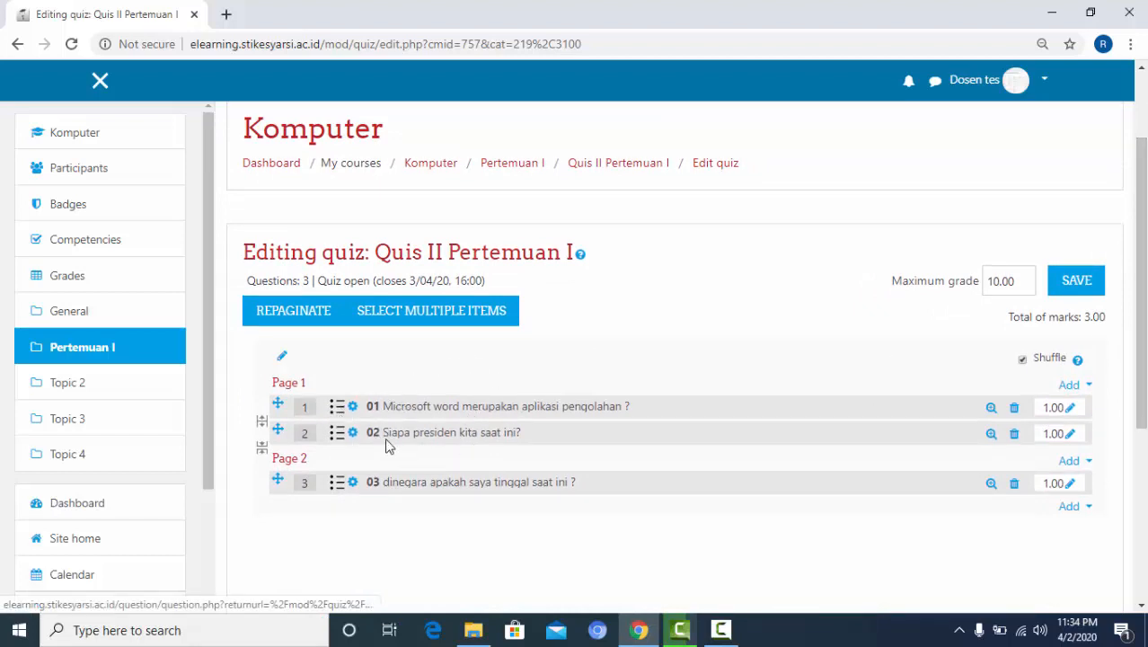
left_click(80, 360)
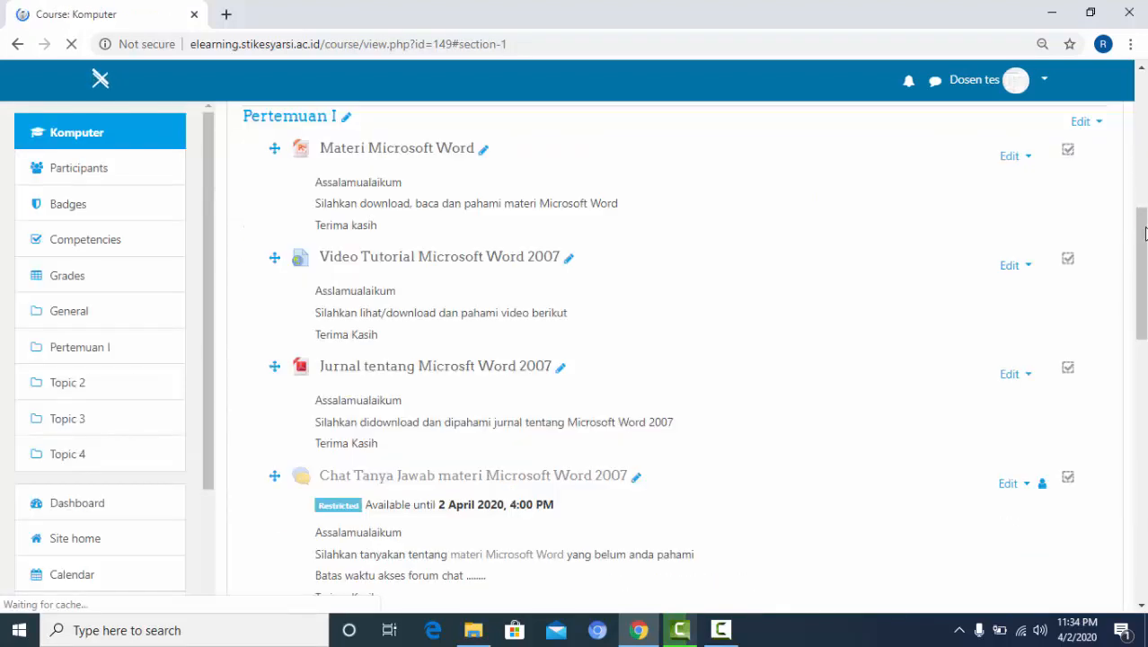
left_click_drag(1145, 234, 1142, 322)
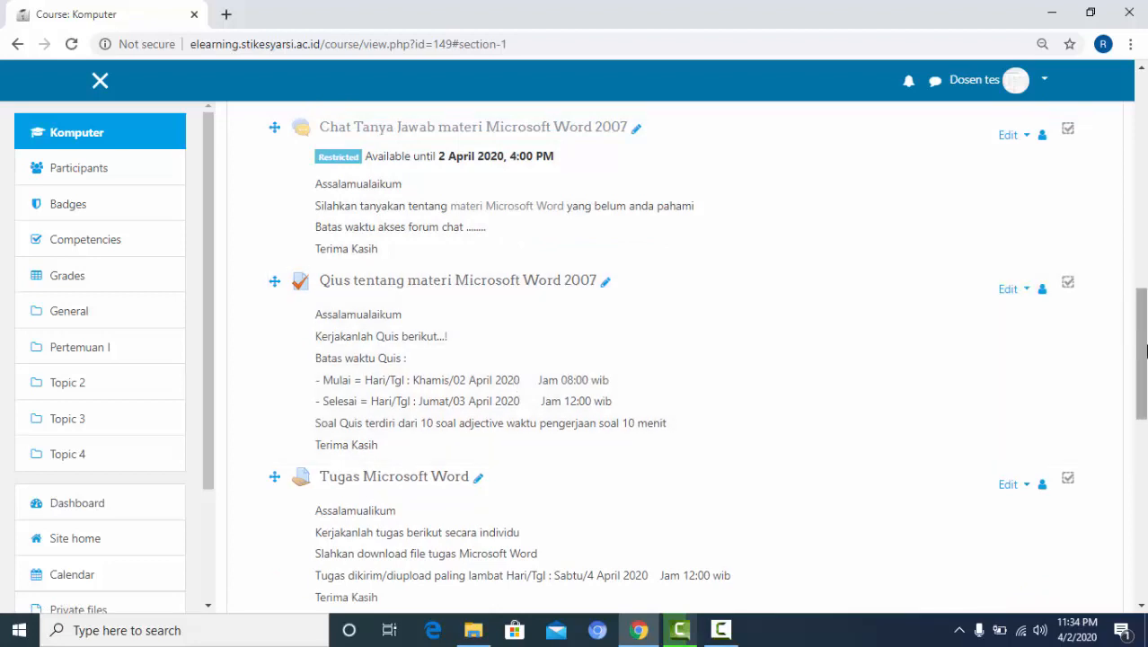
left_click_drag(1145, 351, 1143, 133)
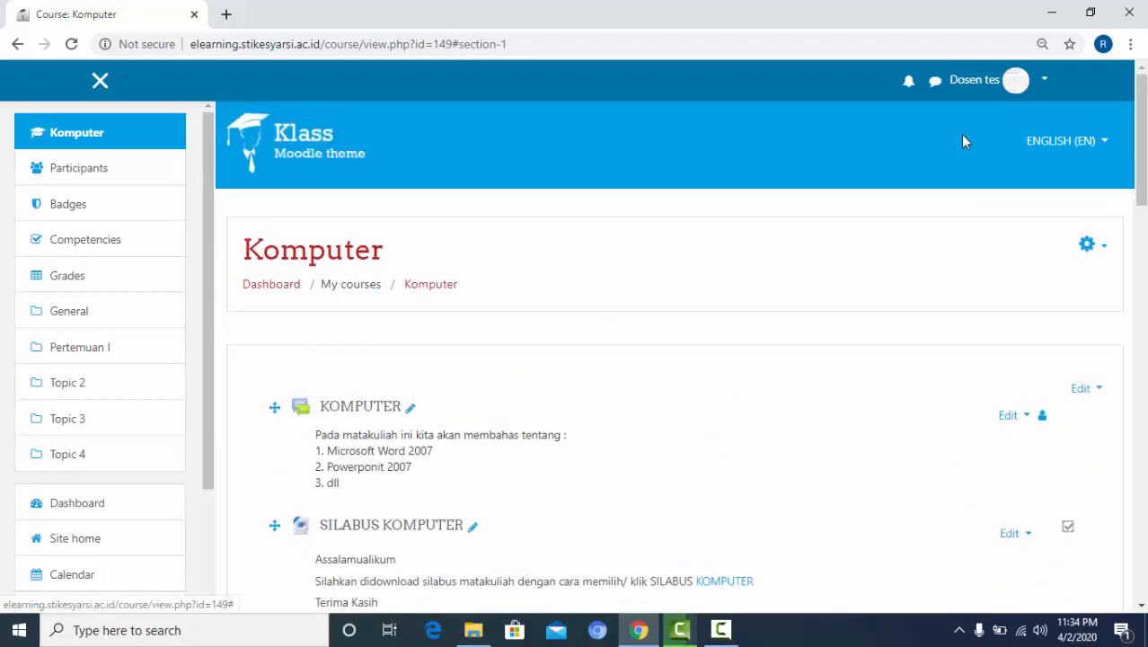